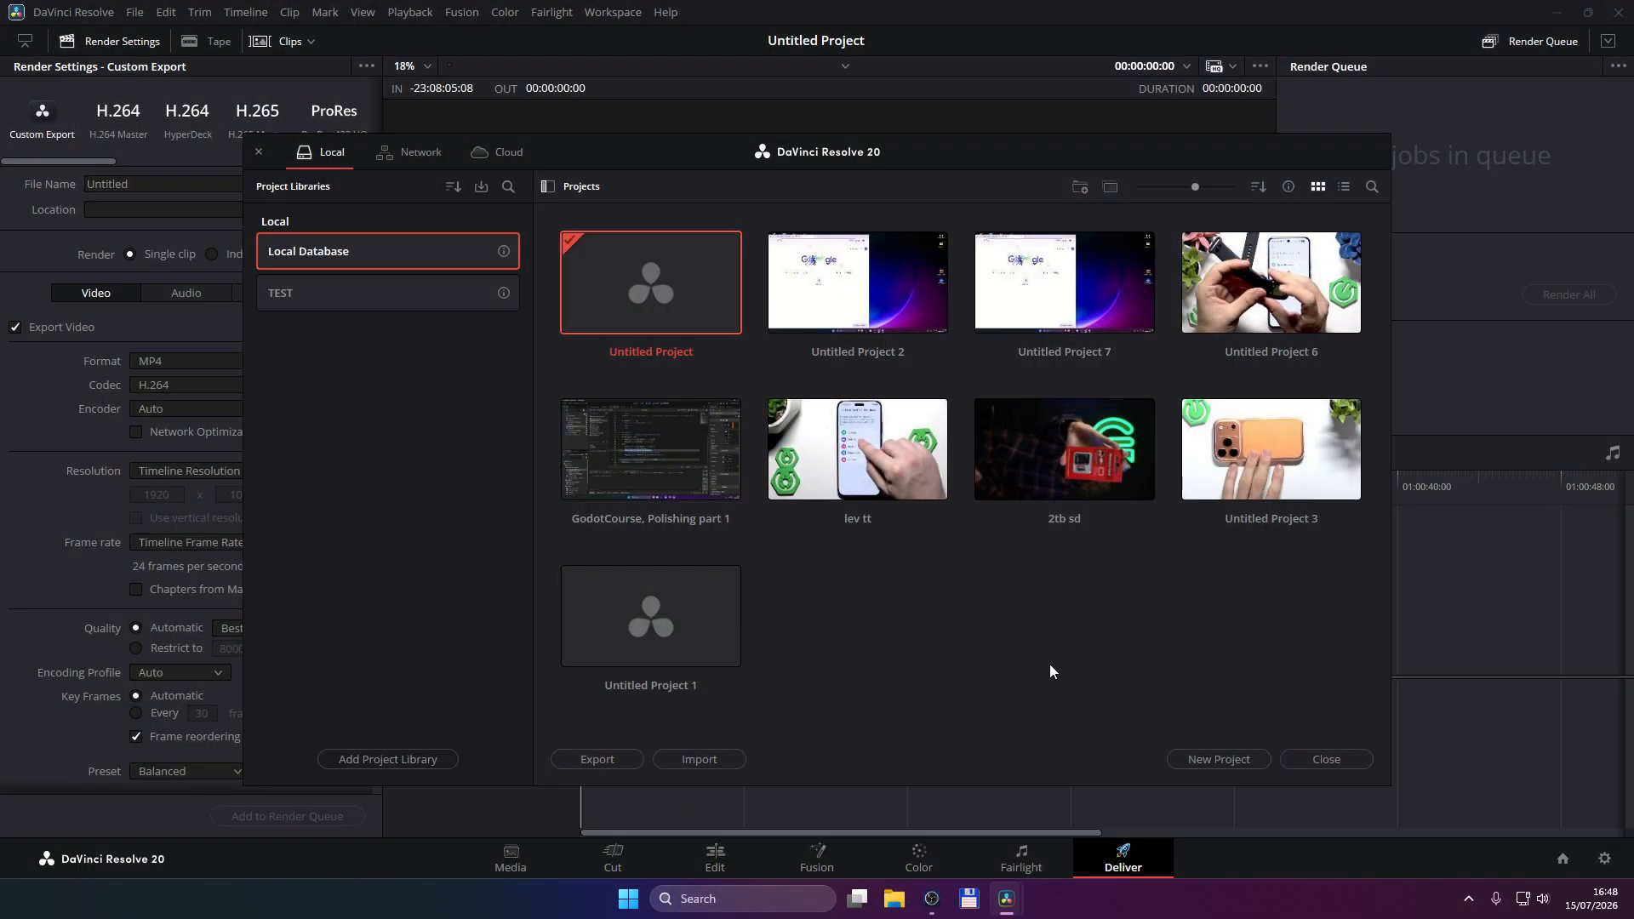
Step: Create a new project and switch to the Cut page
click(1232, 760)
click(955, 511)
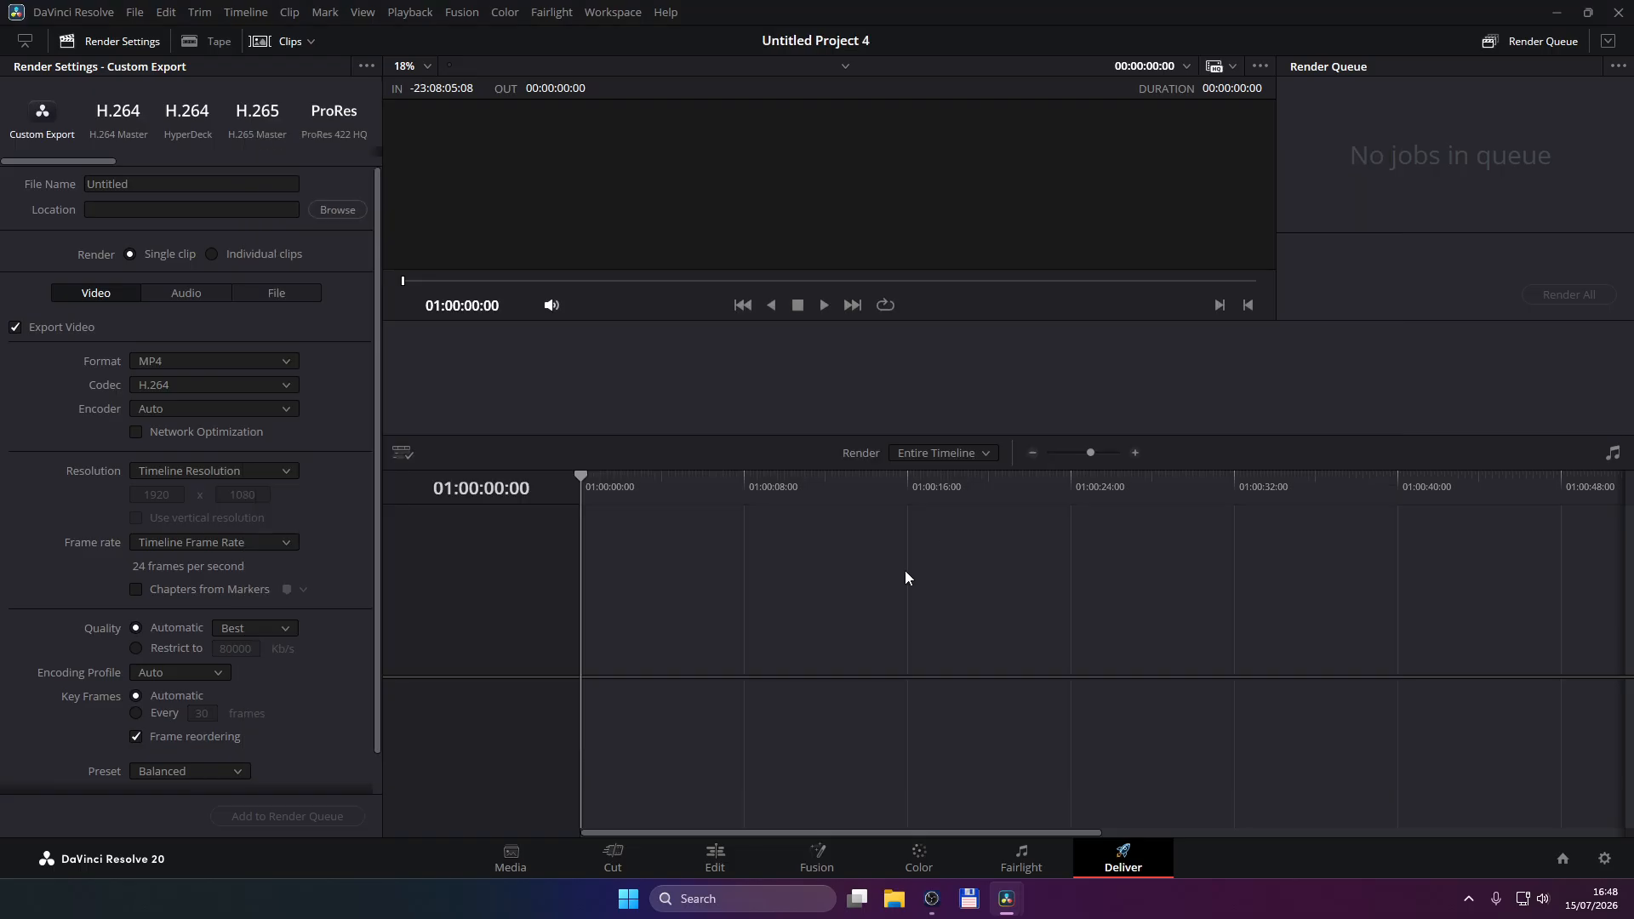
click(619, 856)
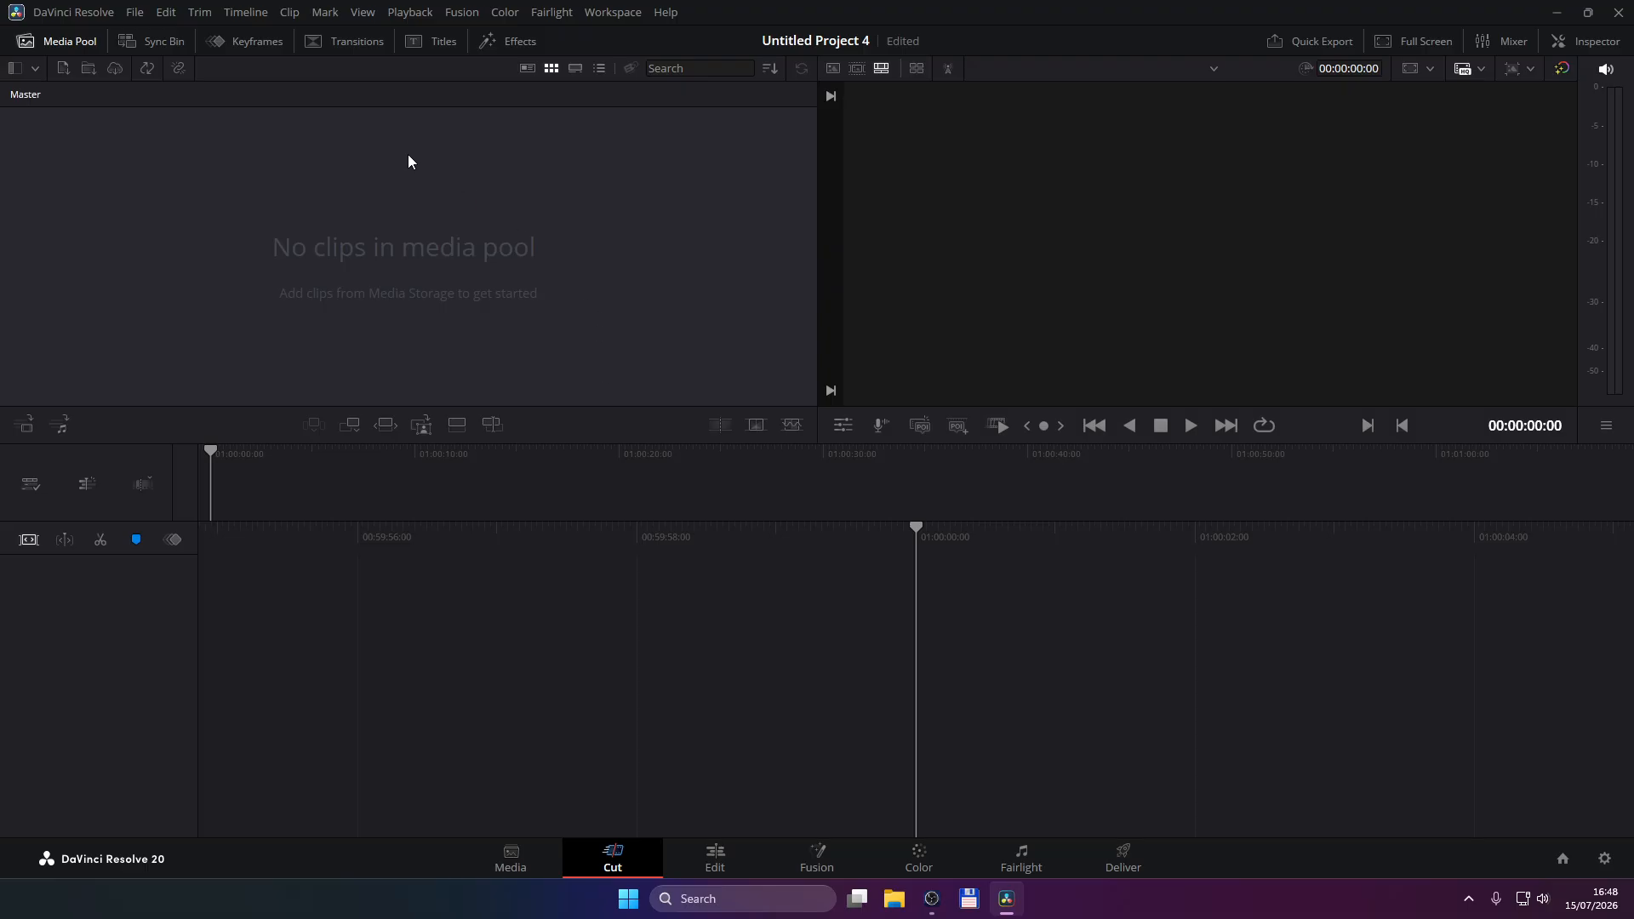
Step: Import Screen Recording 2026-07-15 164727.mp4 from the Videos > Screen Recordings folder into the media pool, changing the project frame rate to match
click(894, 898)
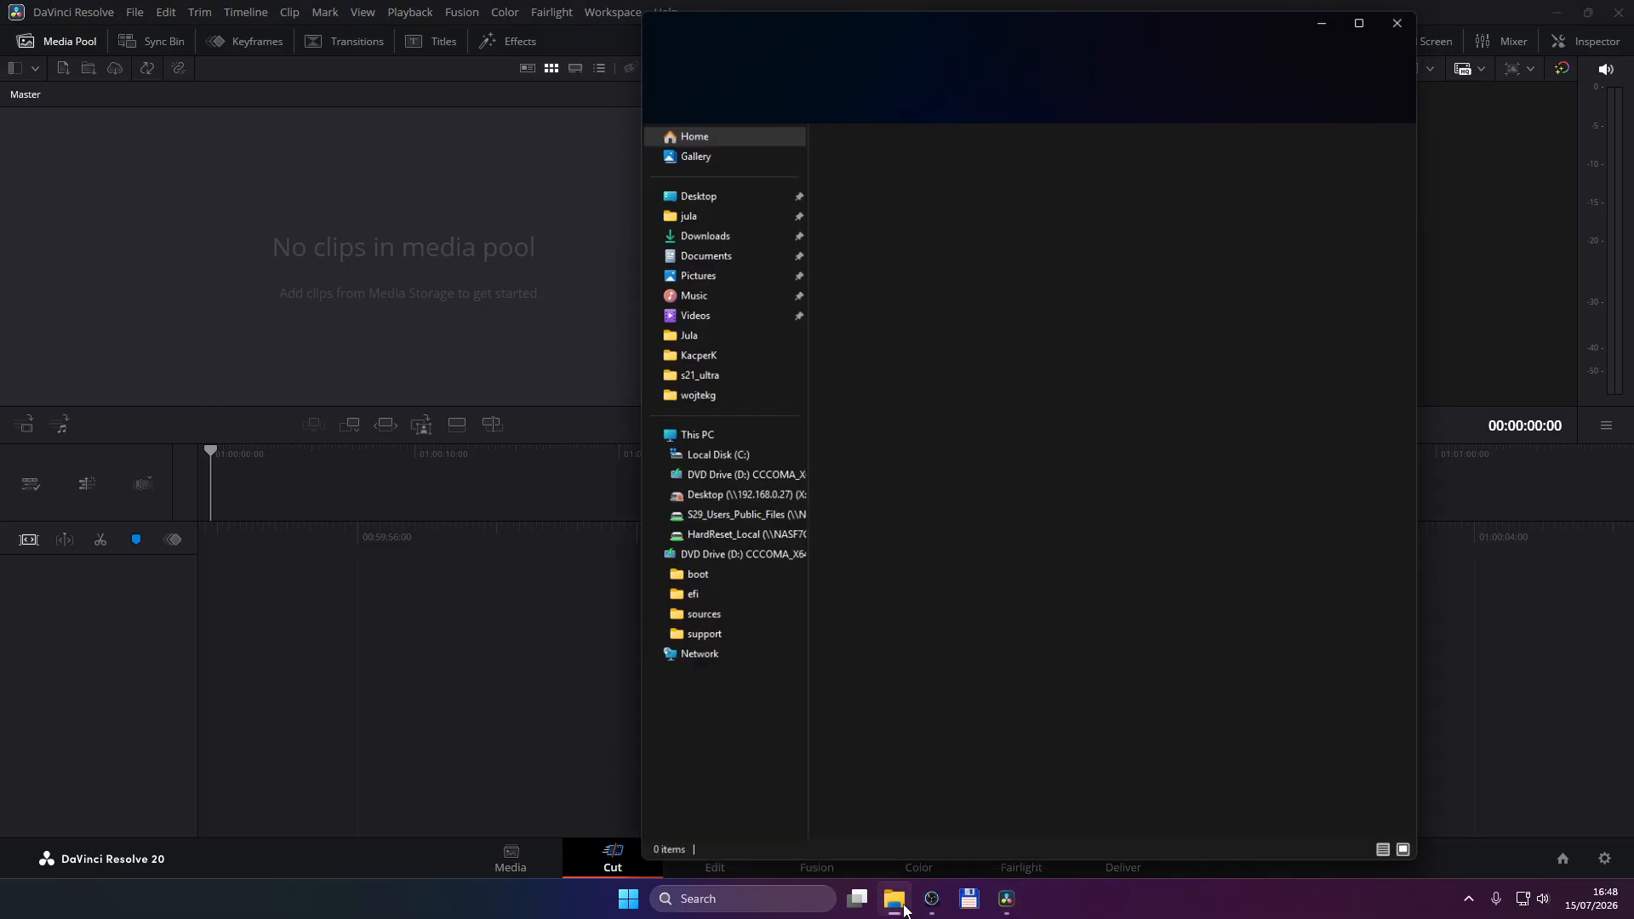
click(689, 313)
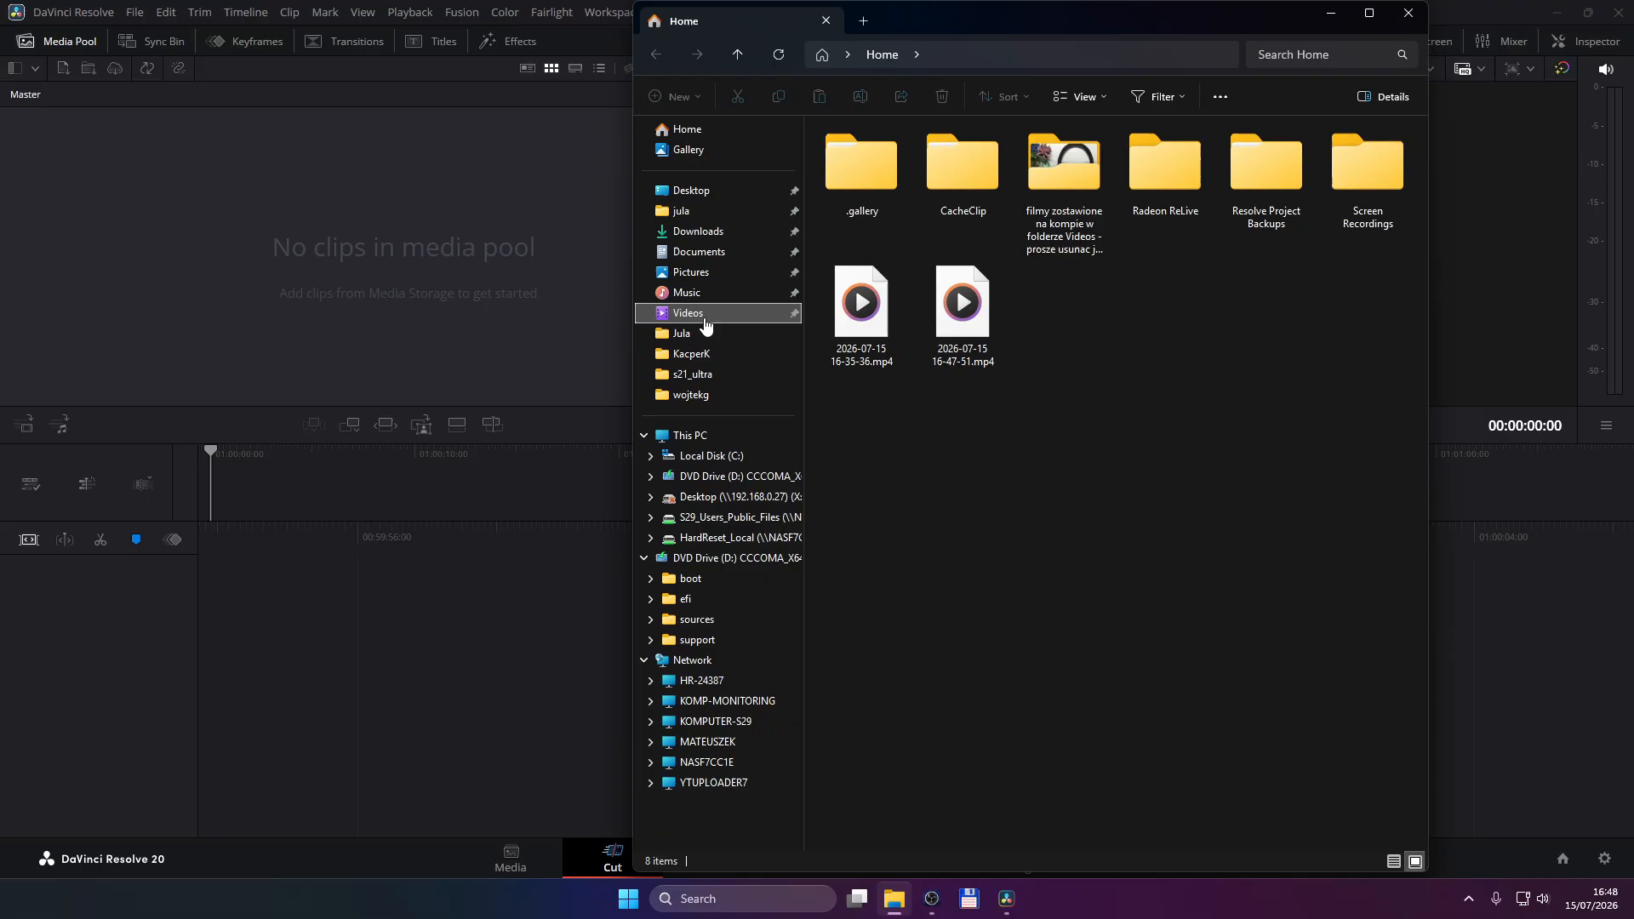
double_click(1351, 160)
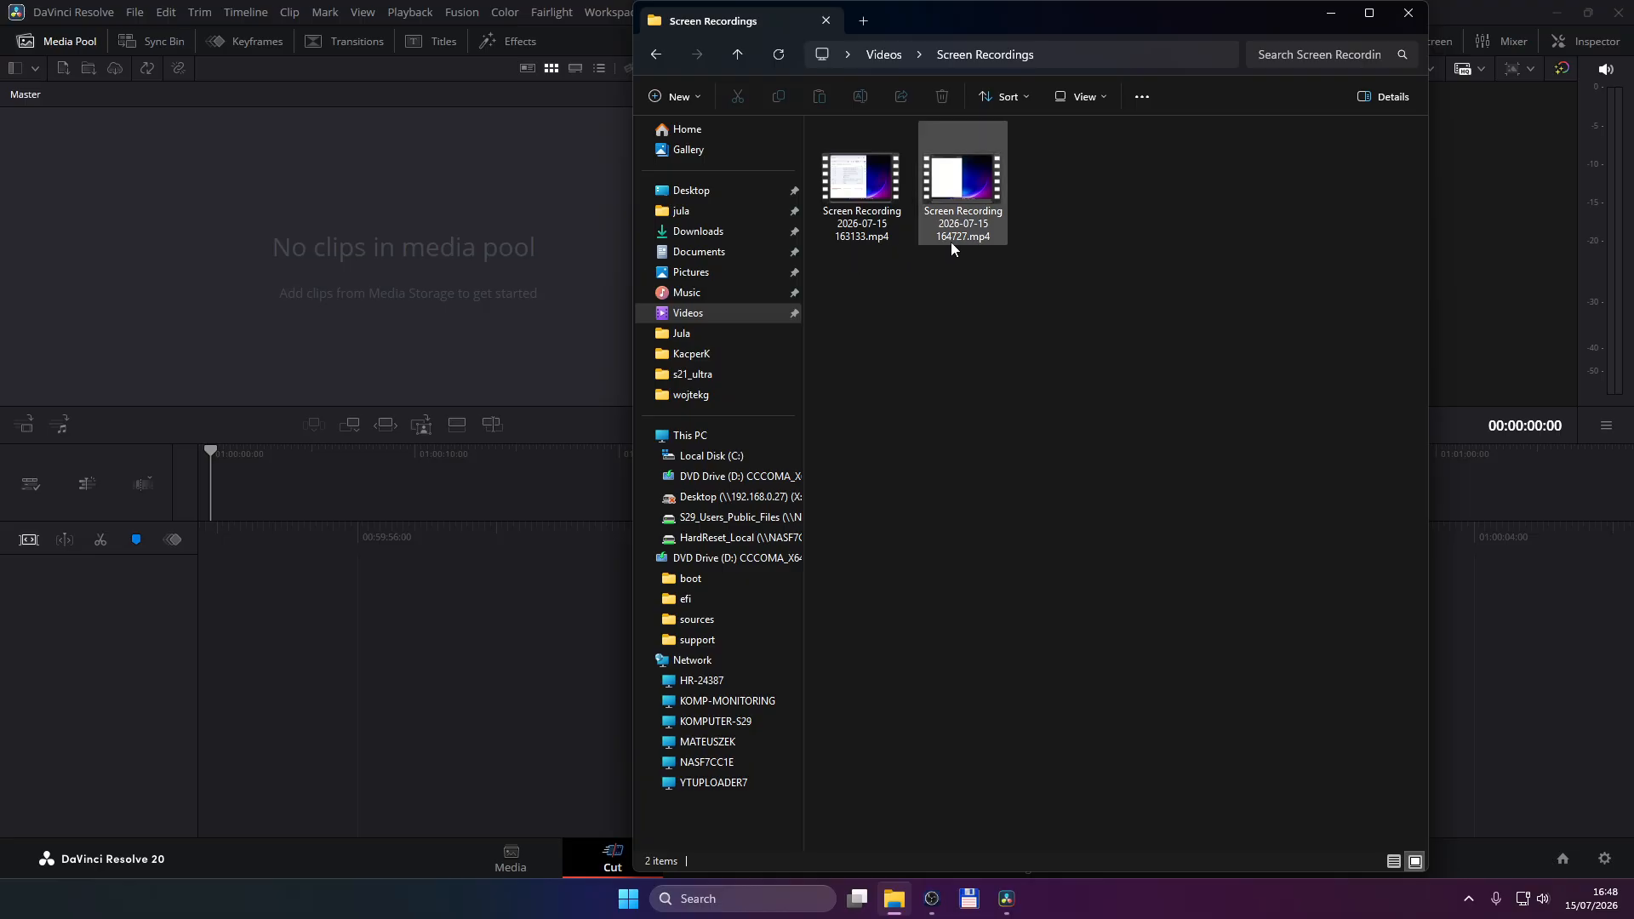
drag(951, 242, 426, 213)
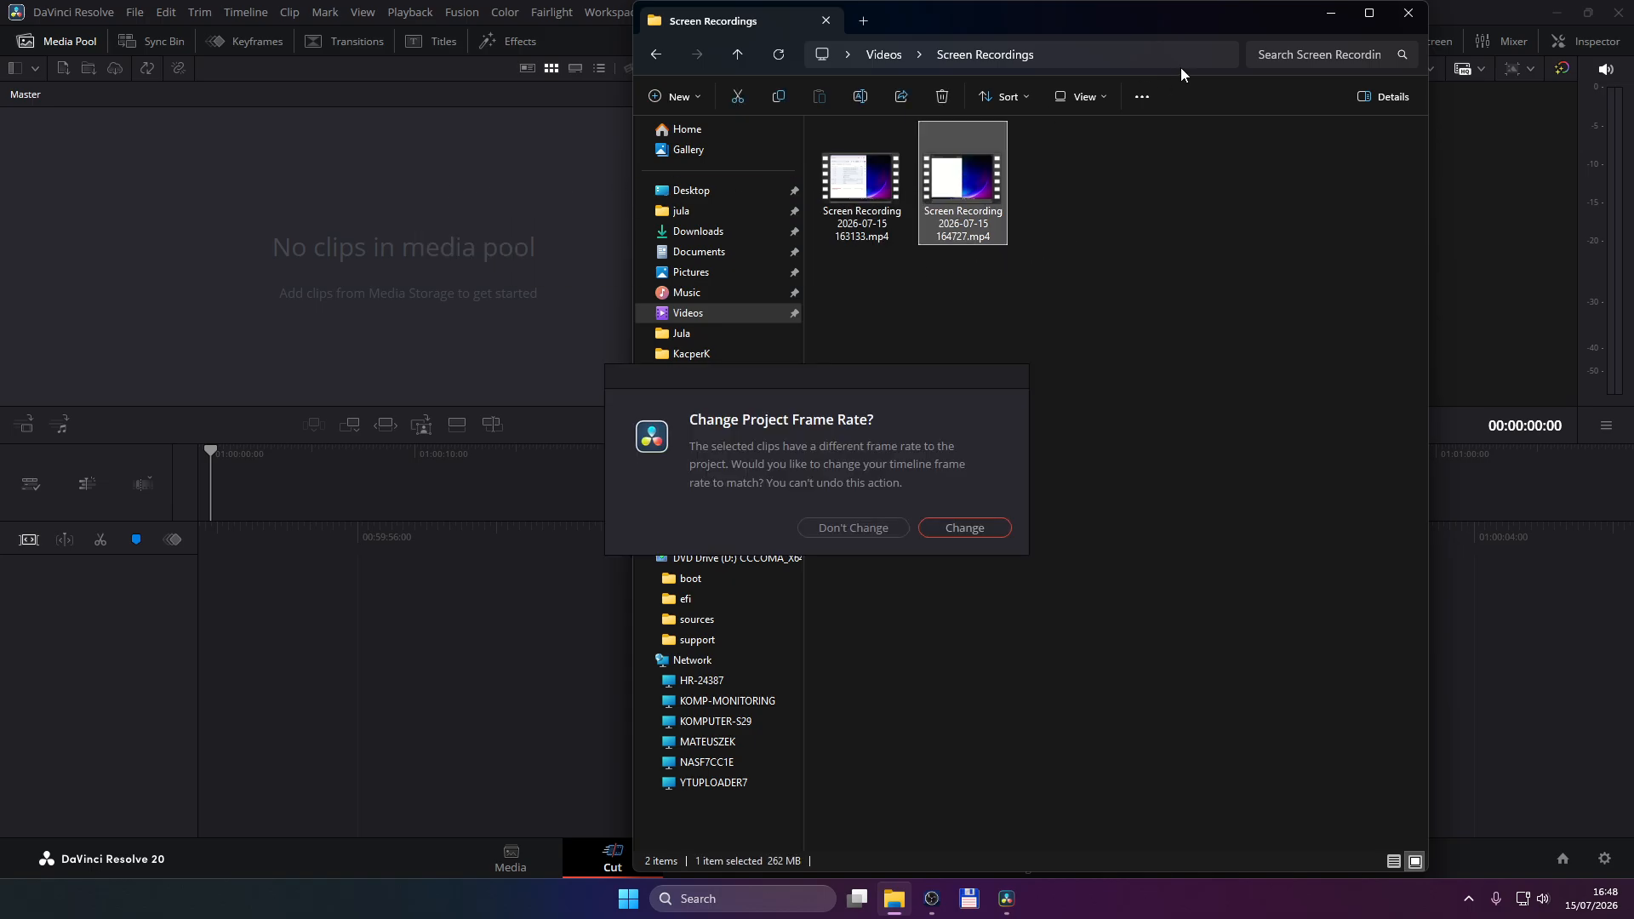
click(968, 528)
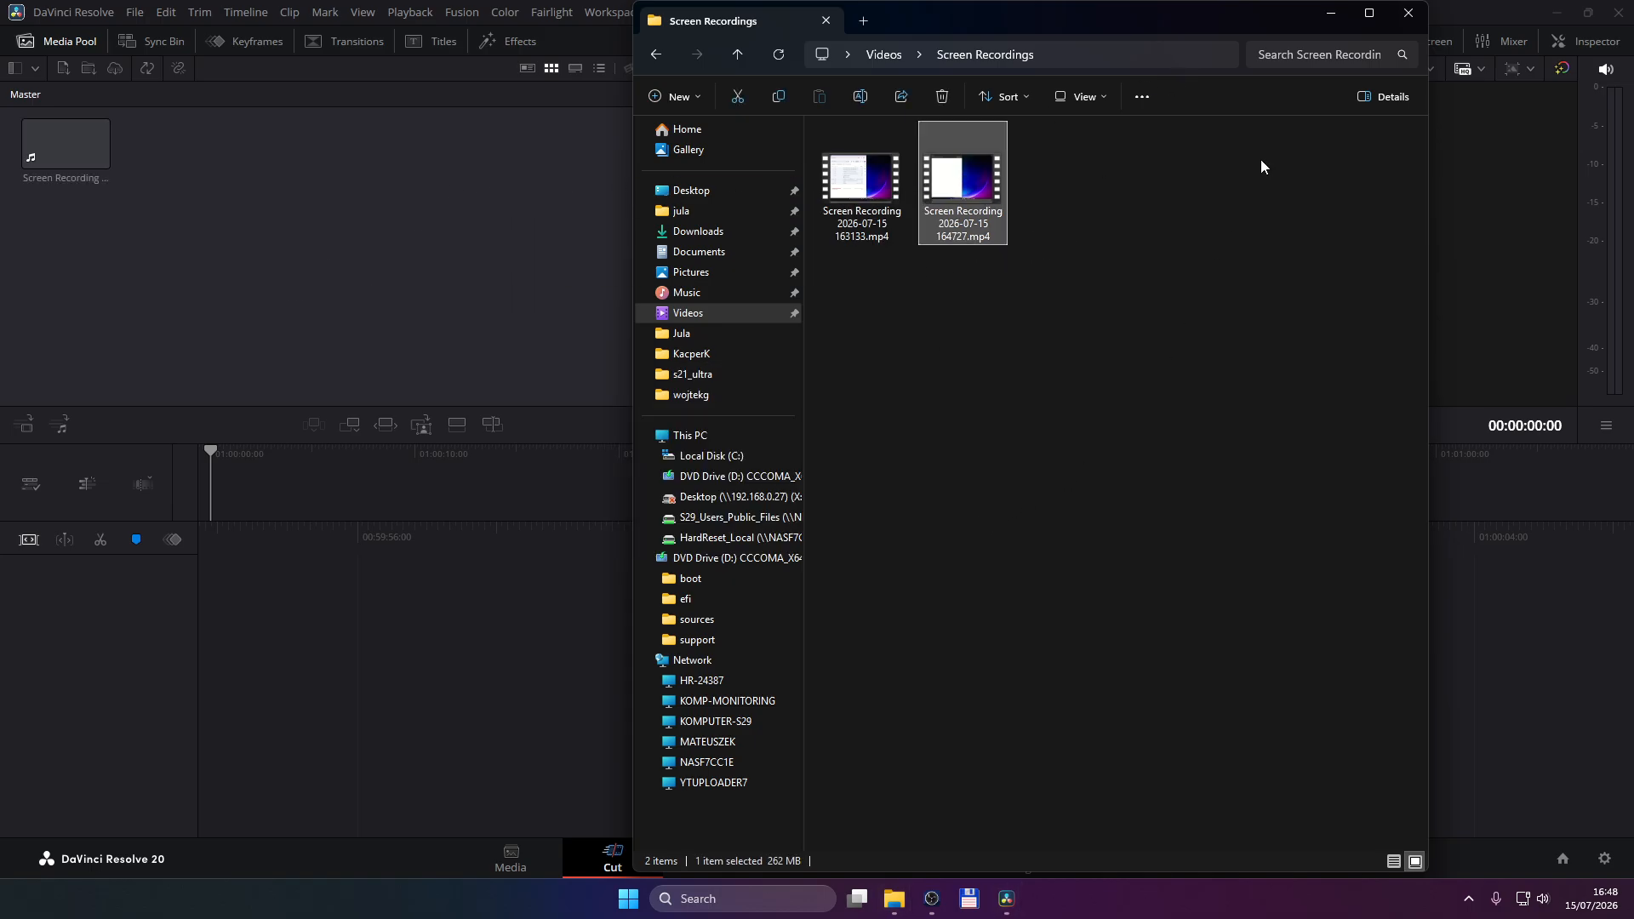
click(1329, 13)
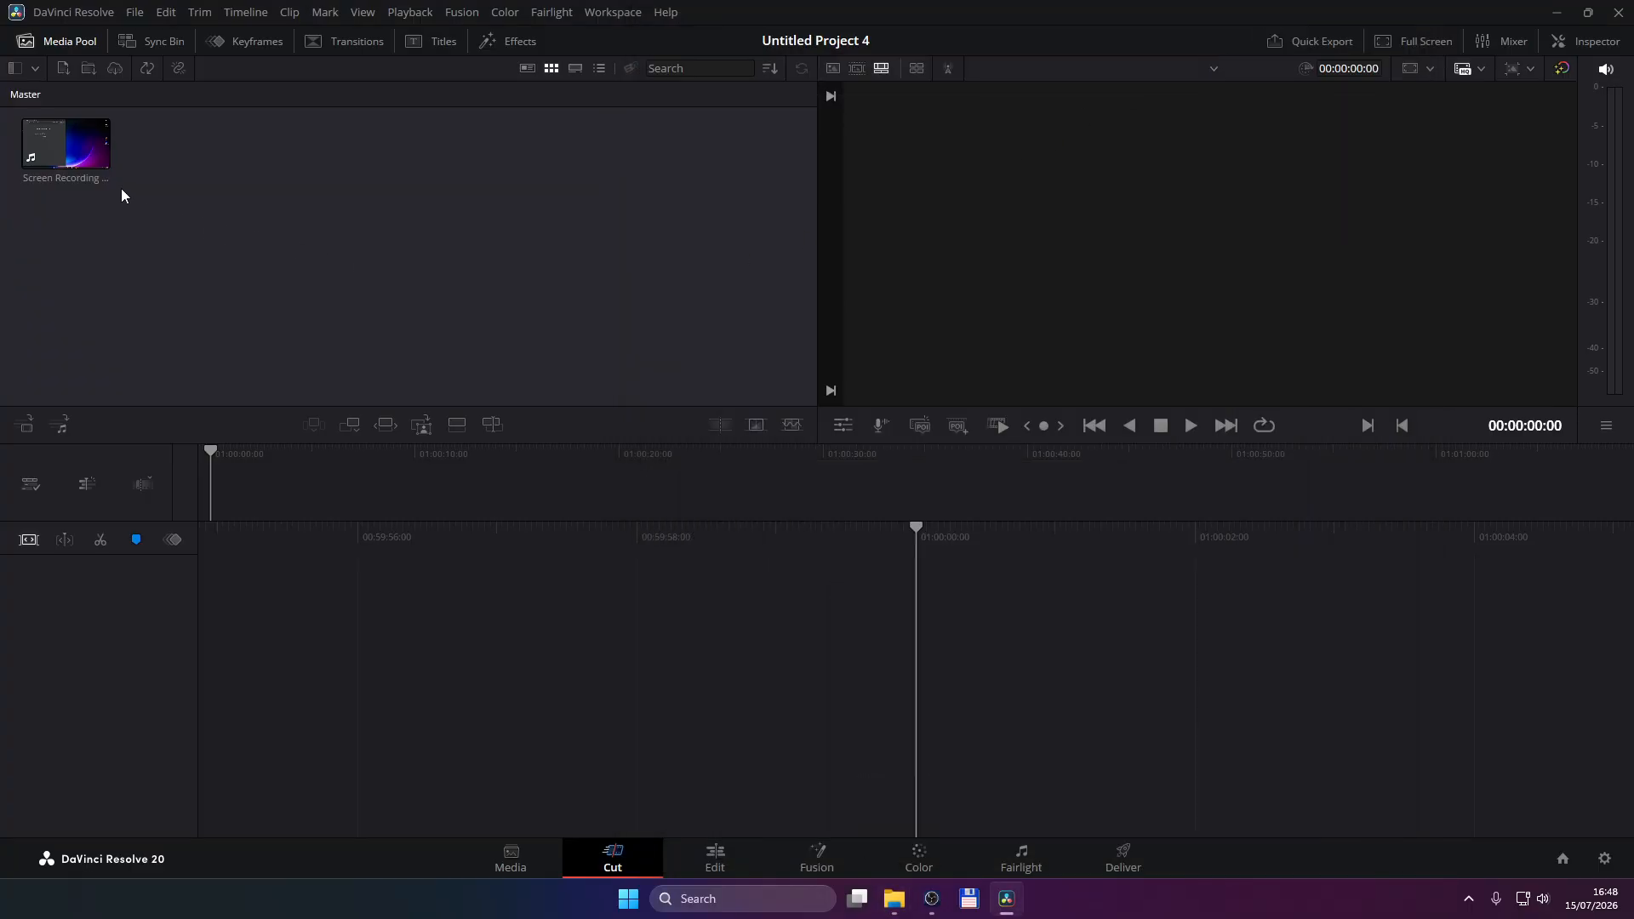
Step: Place the imported recording on the timeline, then show it on the Edit page with the Effects and Inspector panels hidden
drag(76, 149, 933, 733)
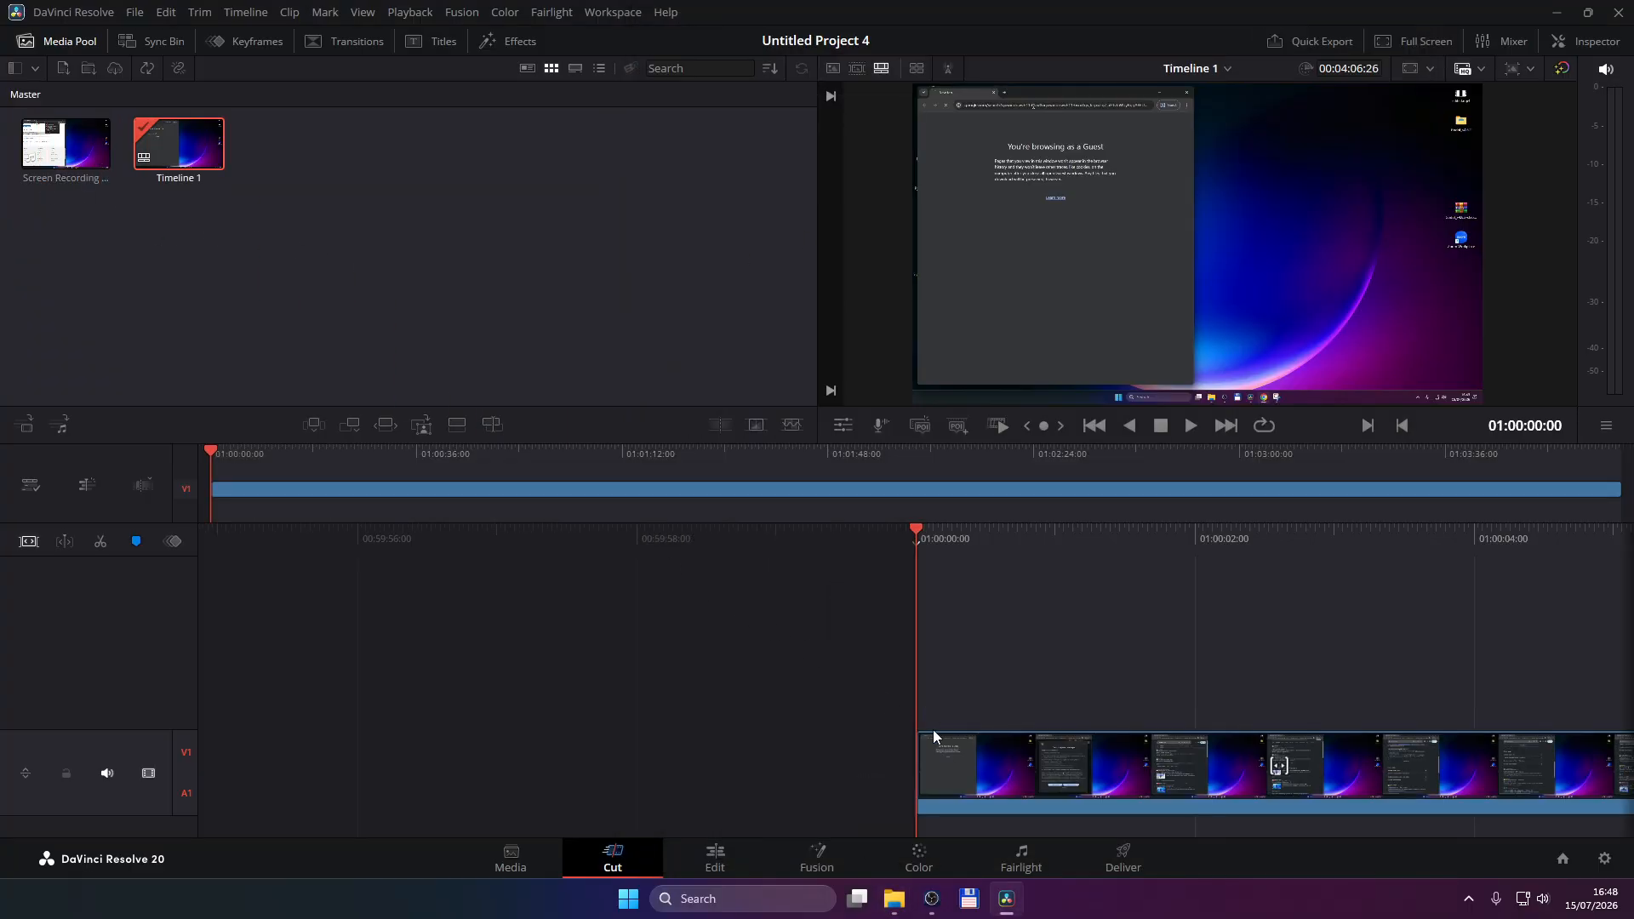
click(731, 855)
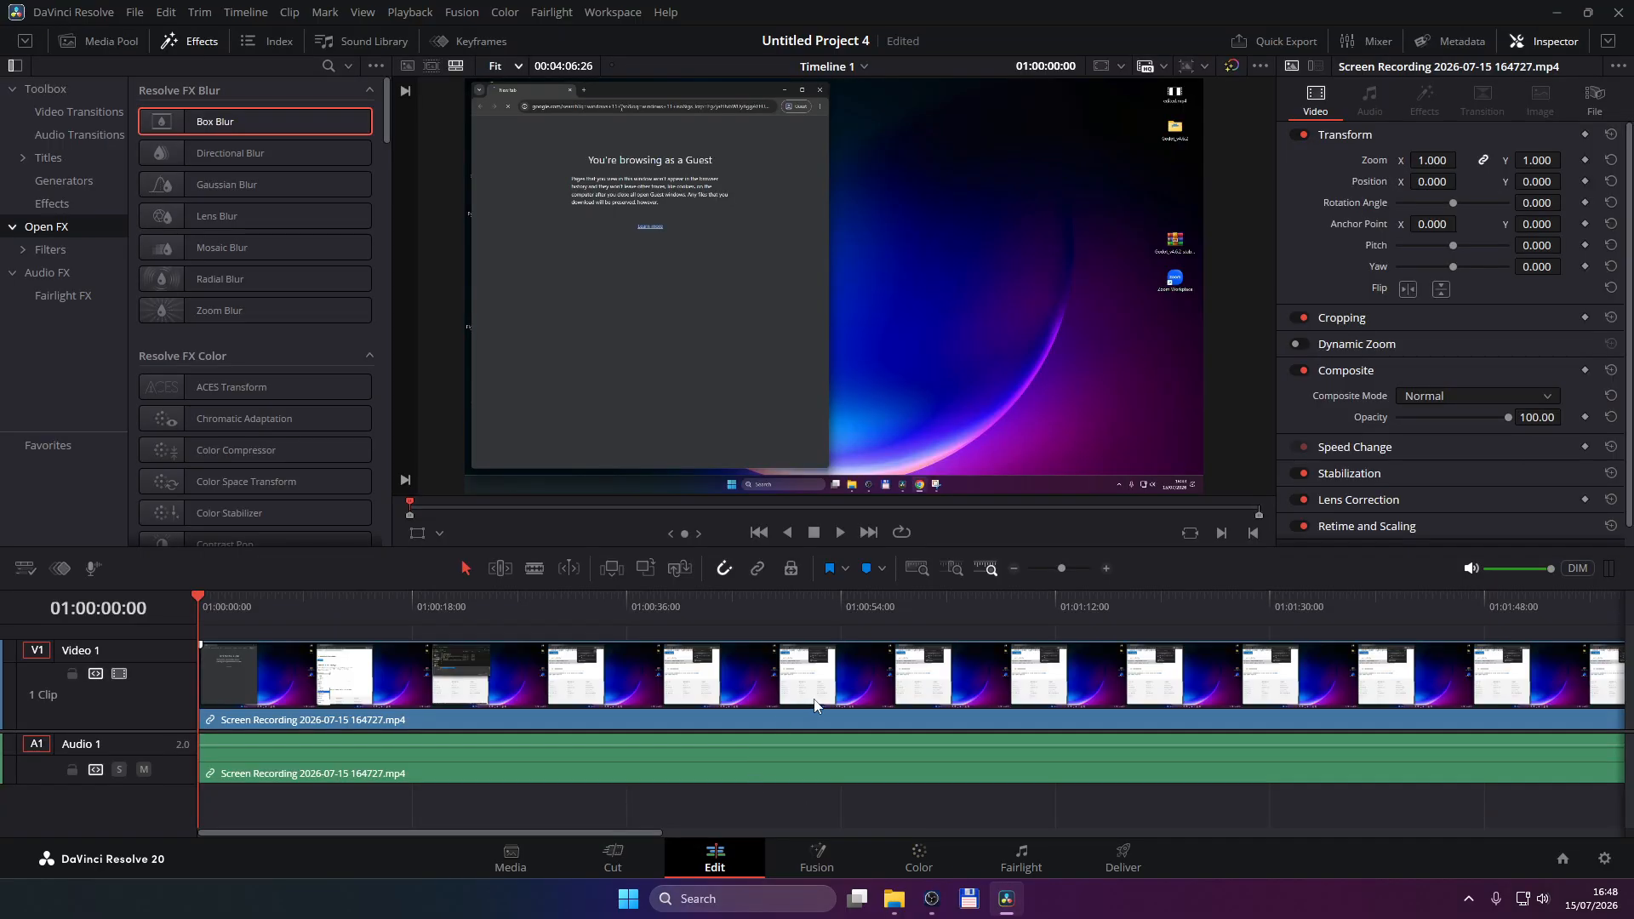
click(187, 43)
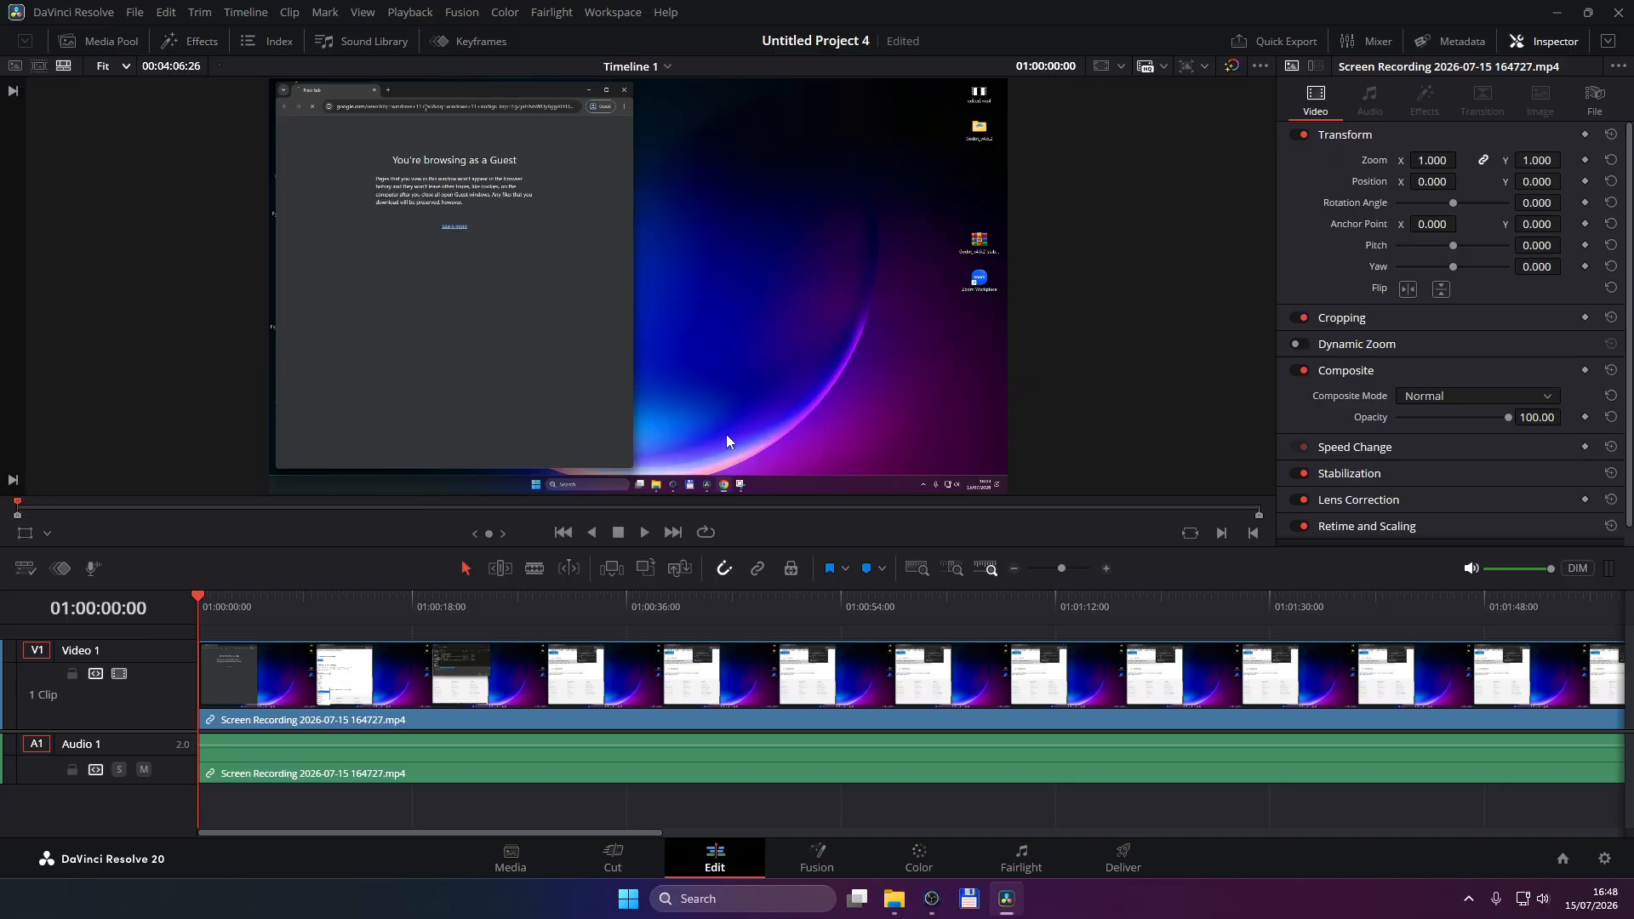
click(1528, 40)
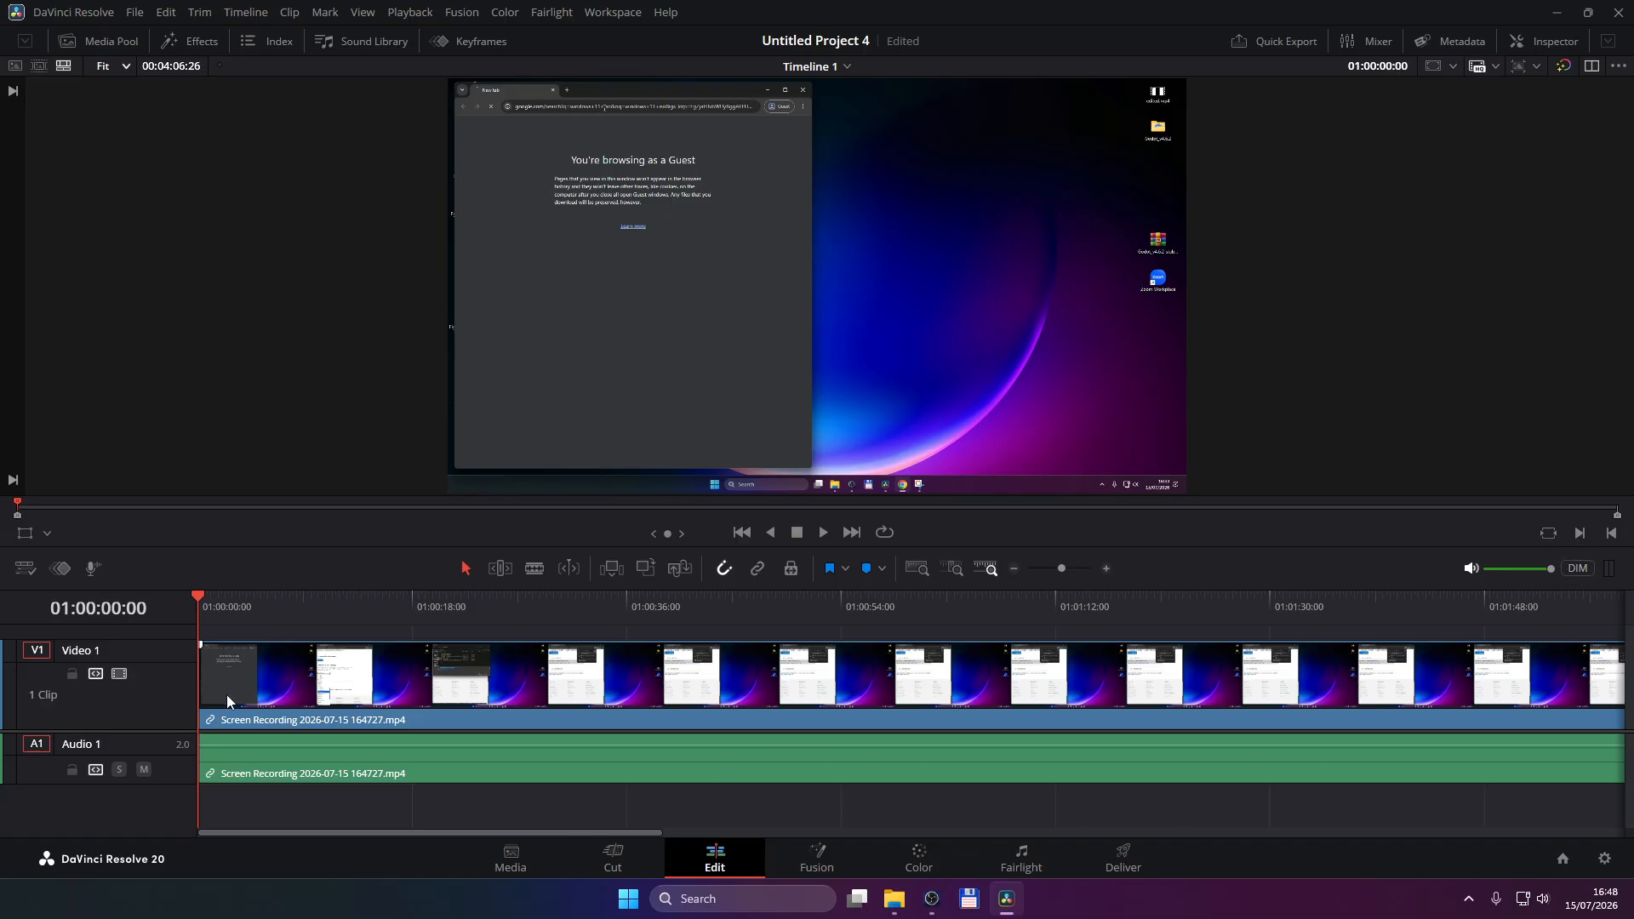
Step: Play through the start of the recording and split the clip at 01:00:02:07
key(space)
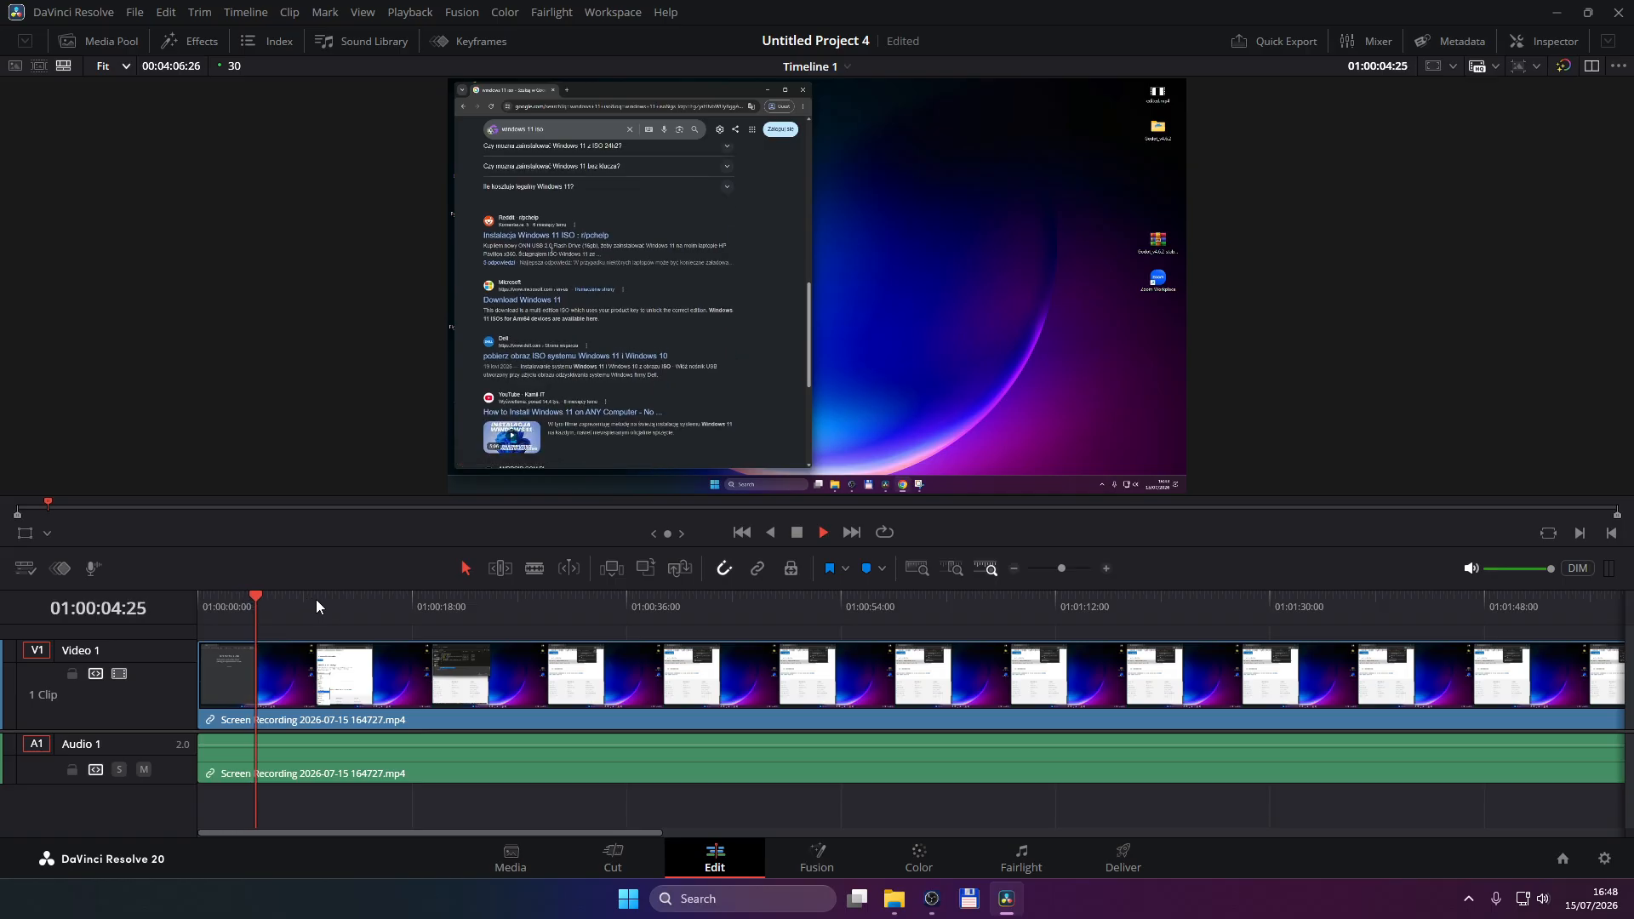
key(space)
drag(263, 599, 167, 600)
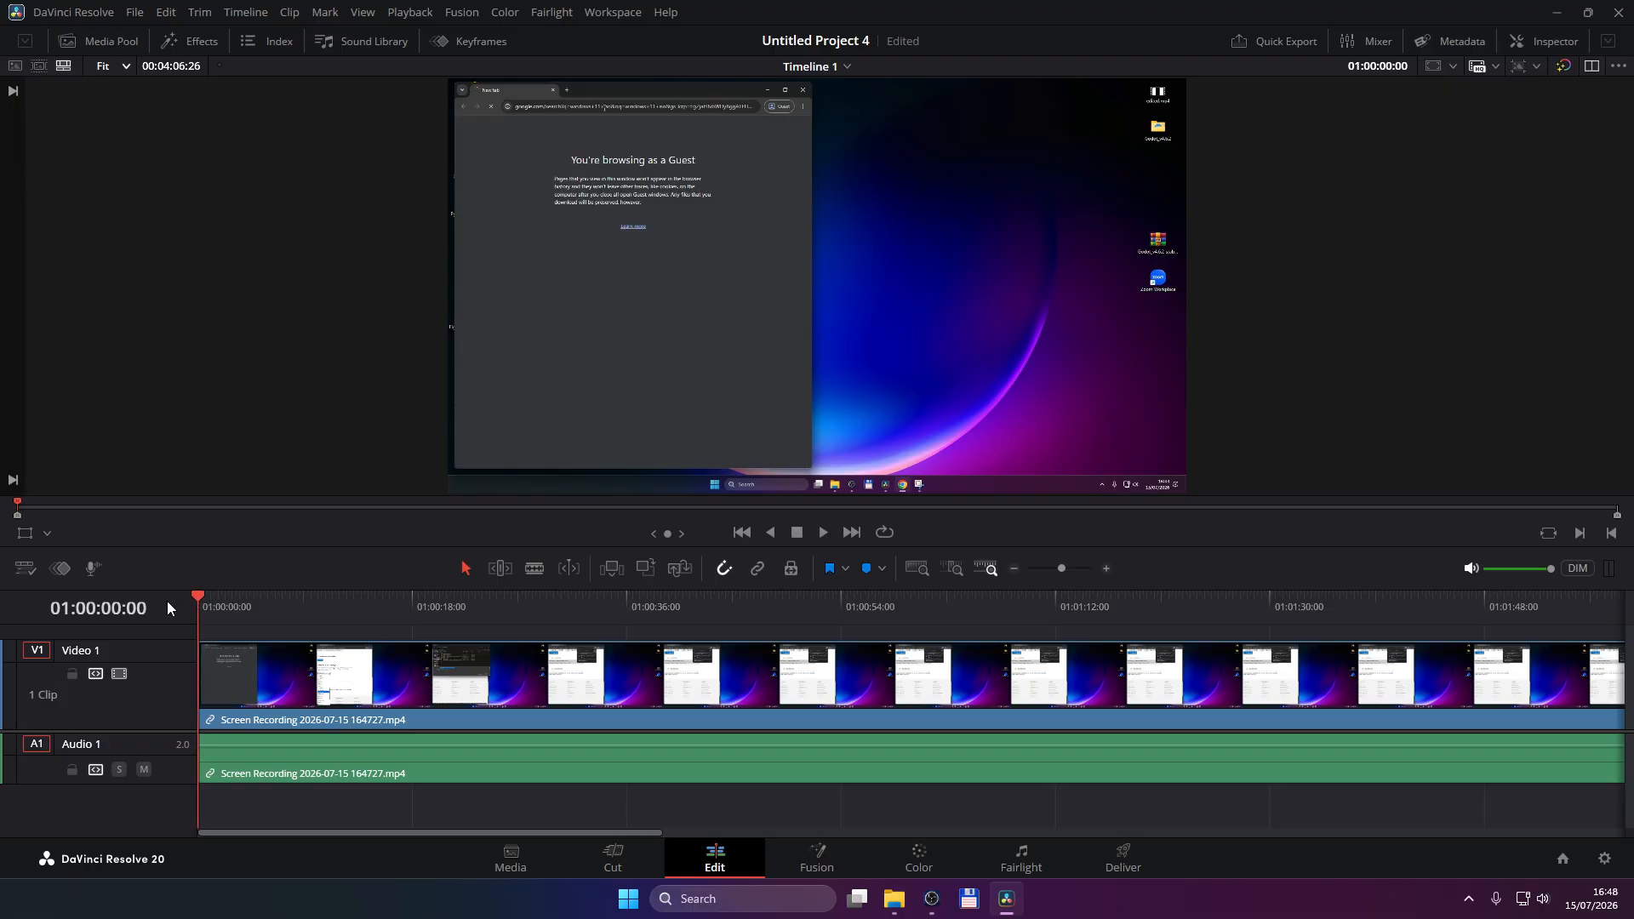
key(space)
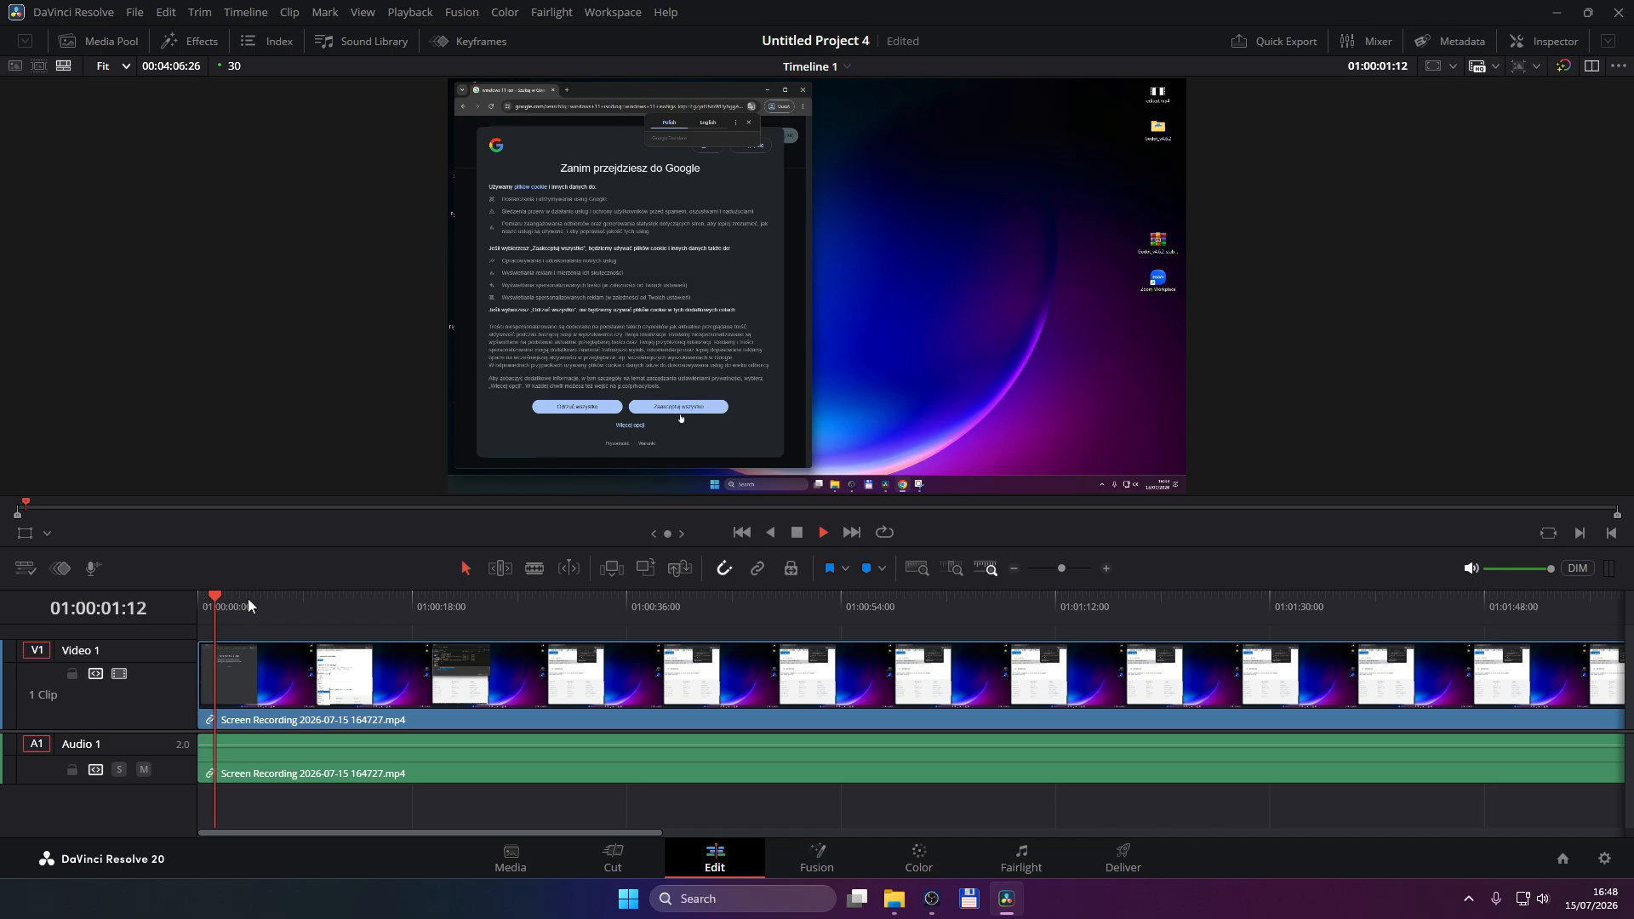
key(space)
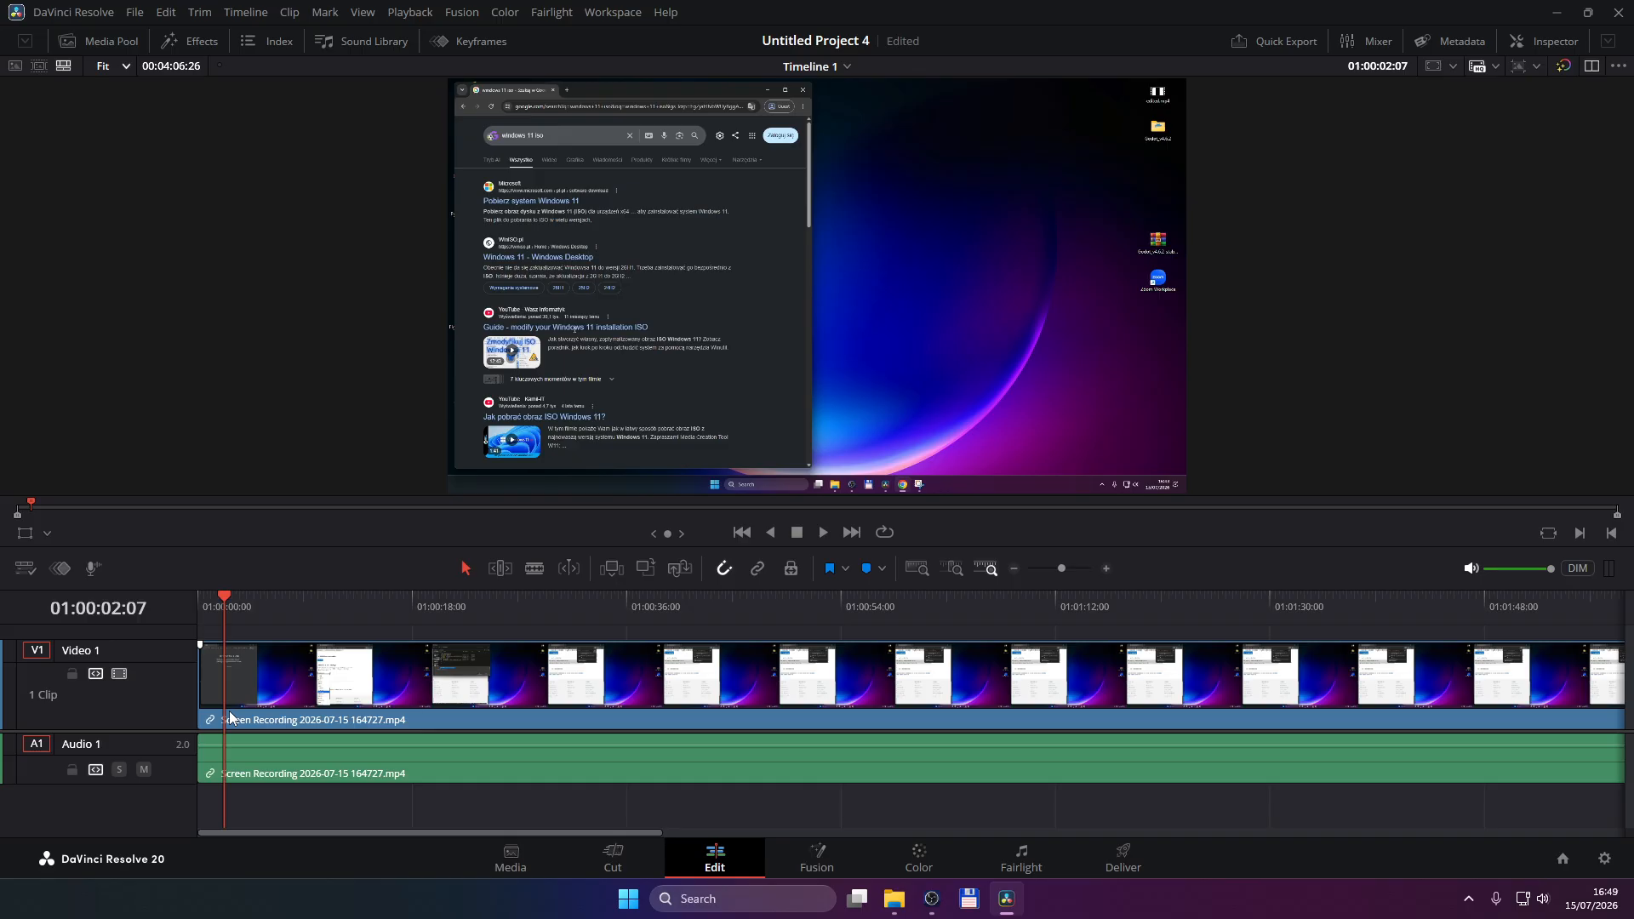
key(ctrl+b)
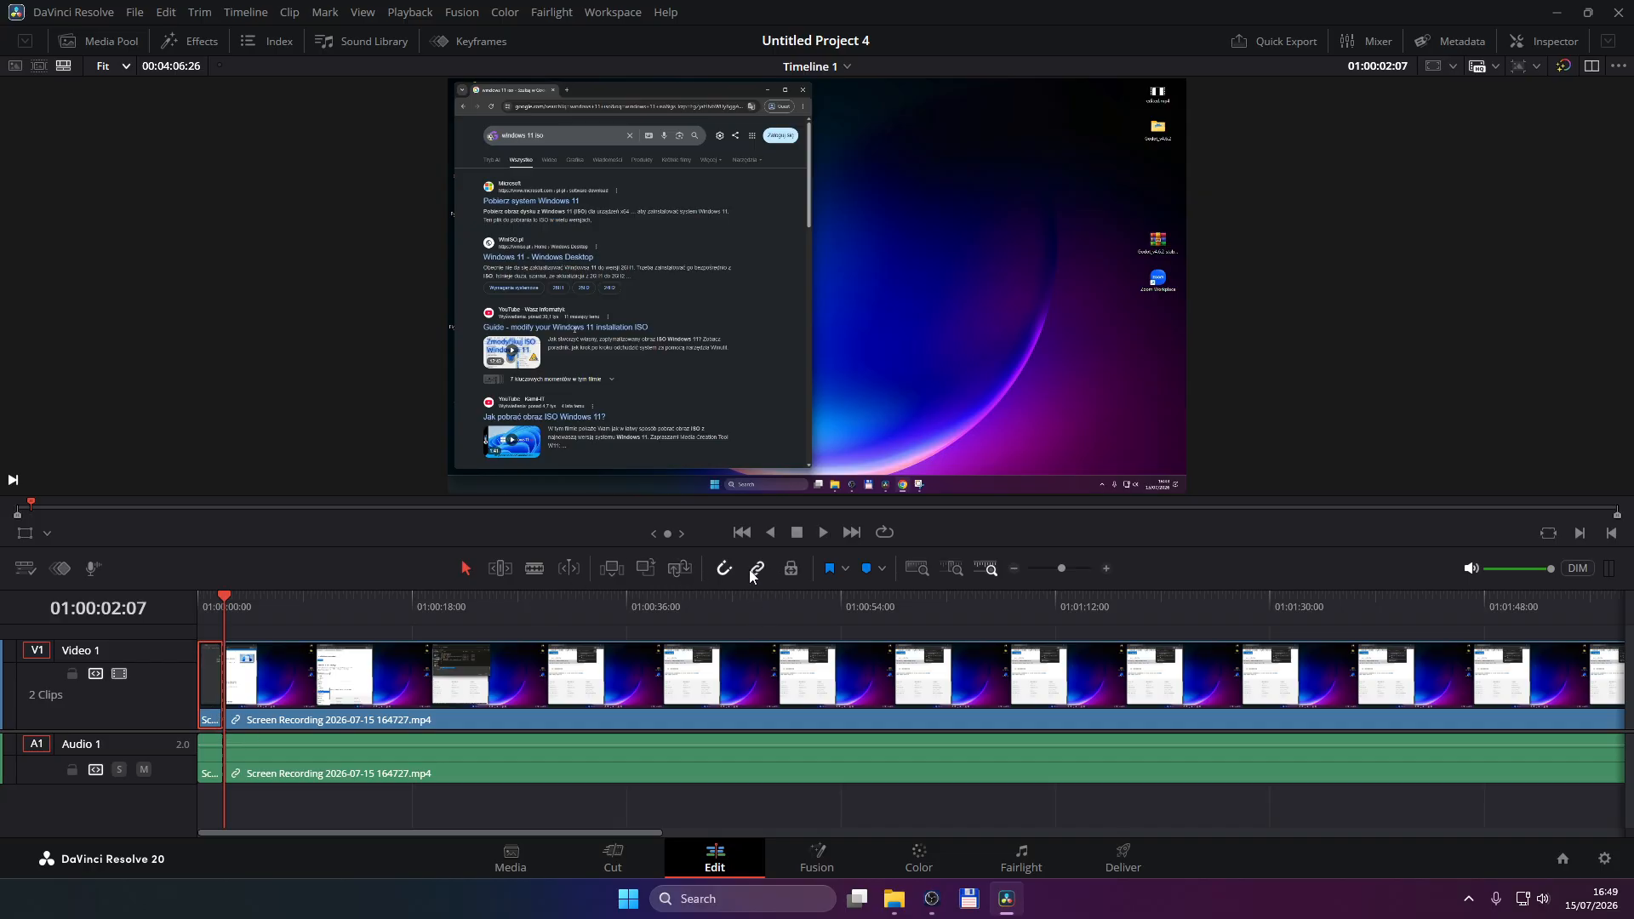
Step: Ripple delete the short opening segment before the first cut and save the project
click(218, 668)
click(268, 618)
click(307, 668)
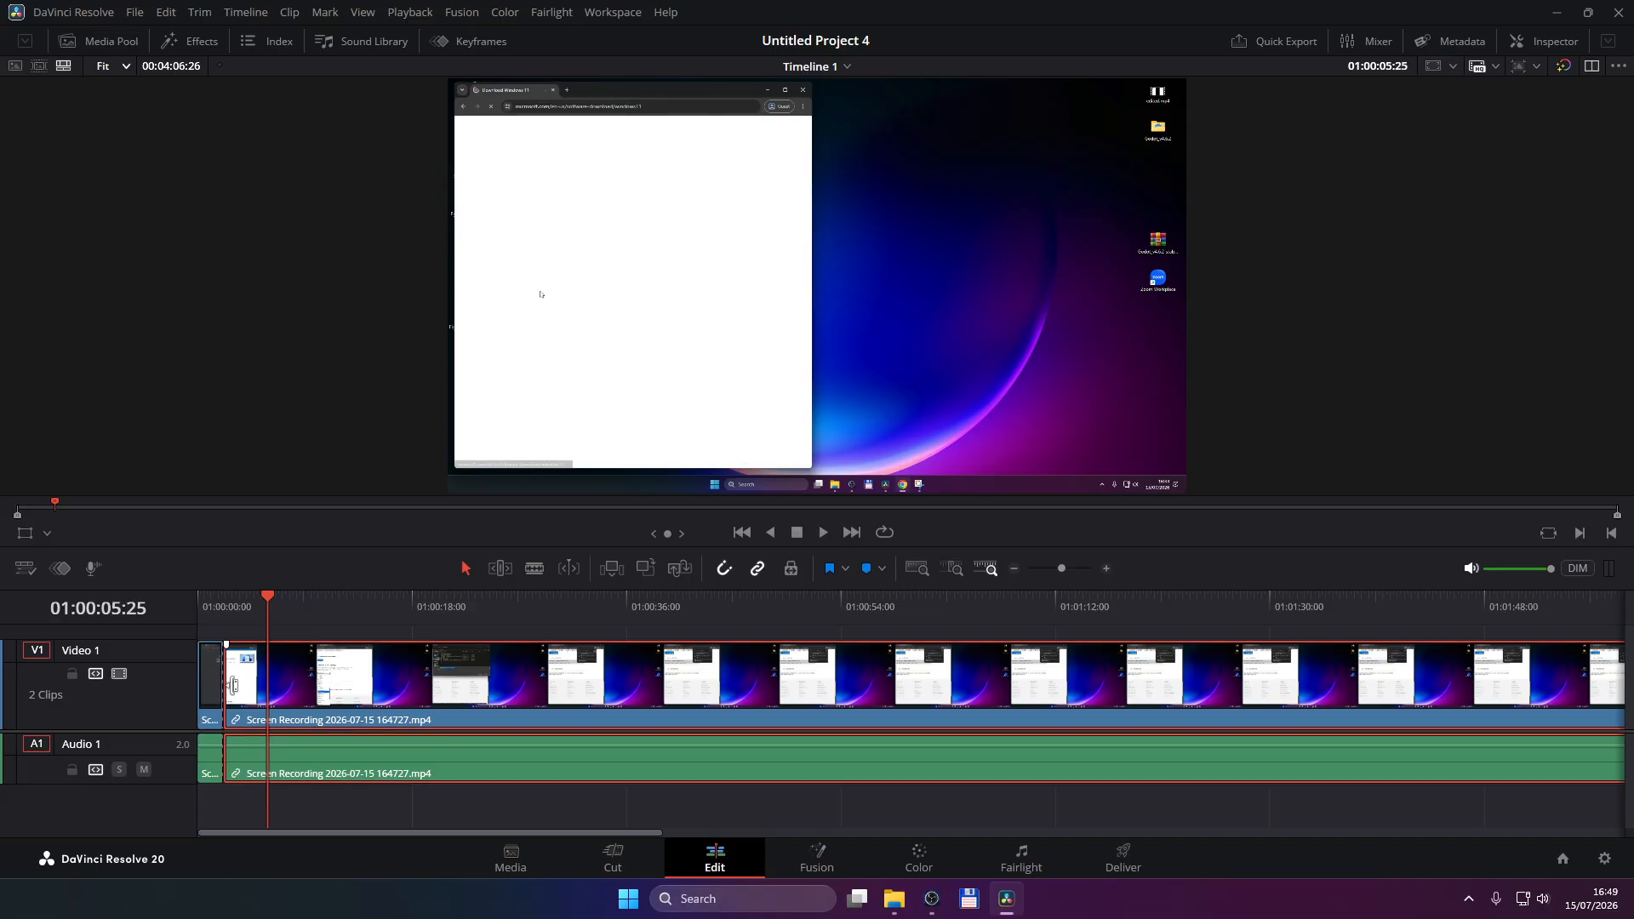
click(219, 685)
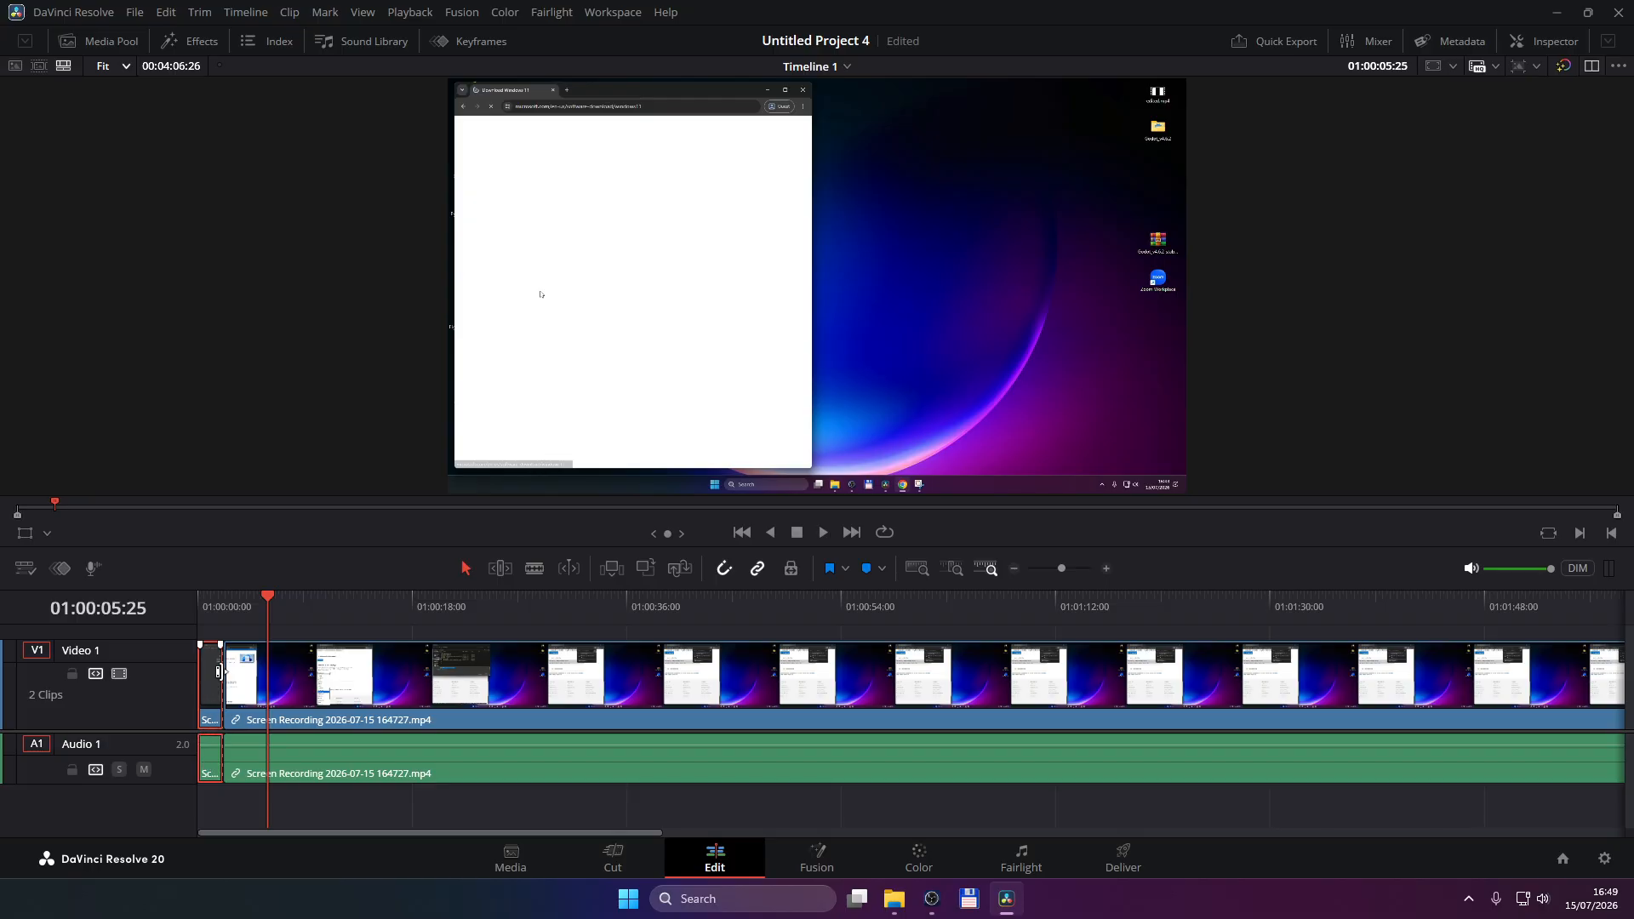
key(Delete)
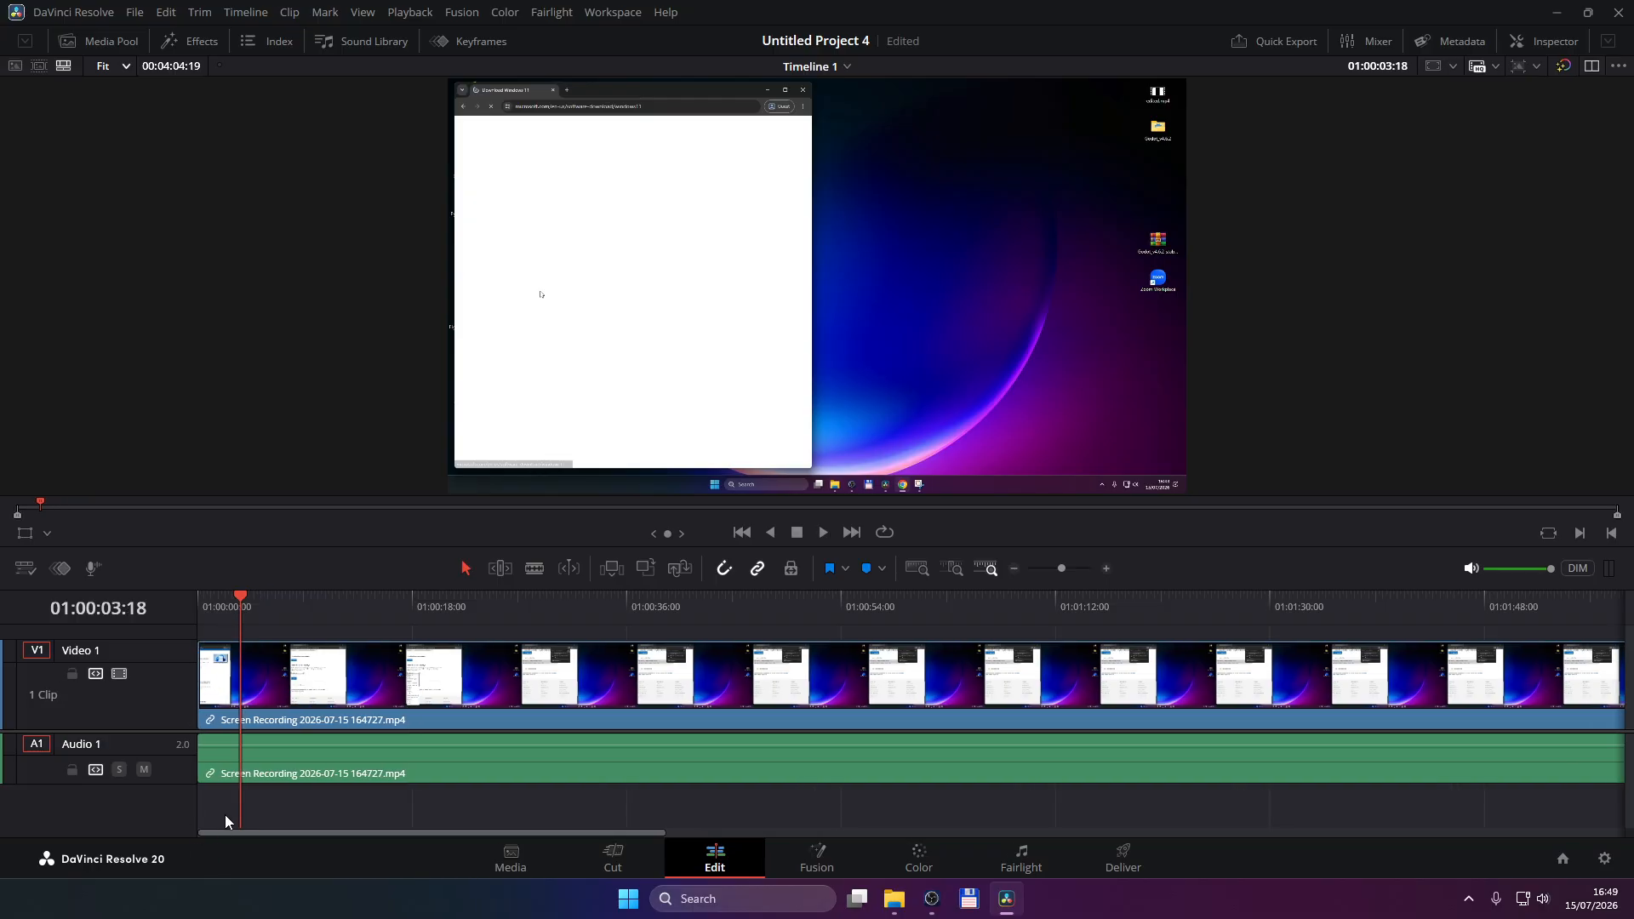
key(ctrl+s)
Step: Split the recording at 01:00:29:26 and 01:03:13:27, around the long wait for the download
drag(237, 597, 553, 625)
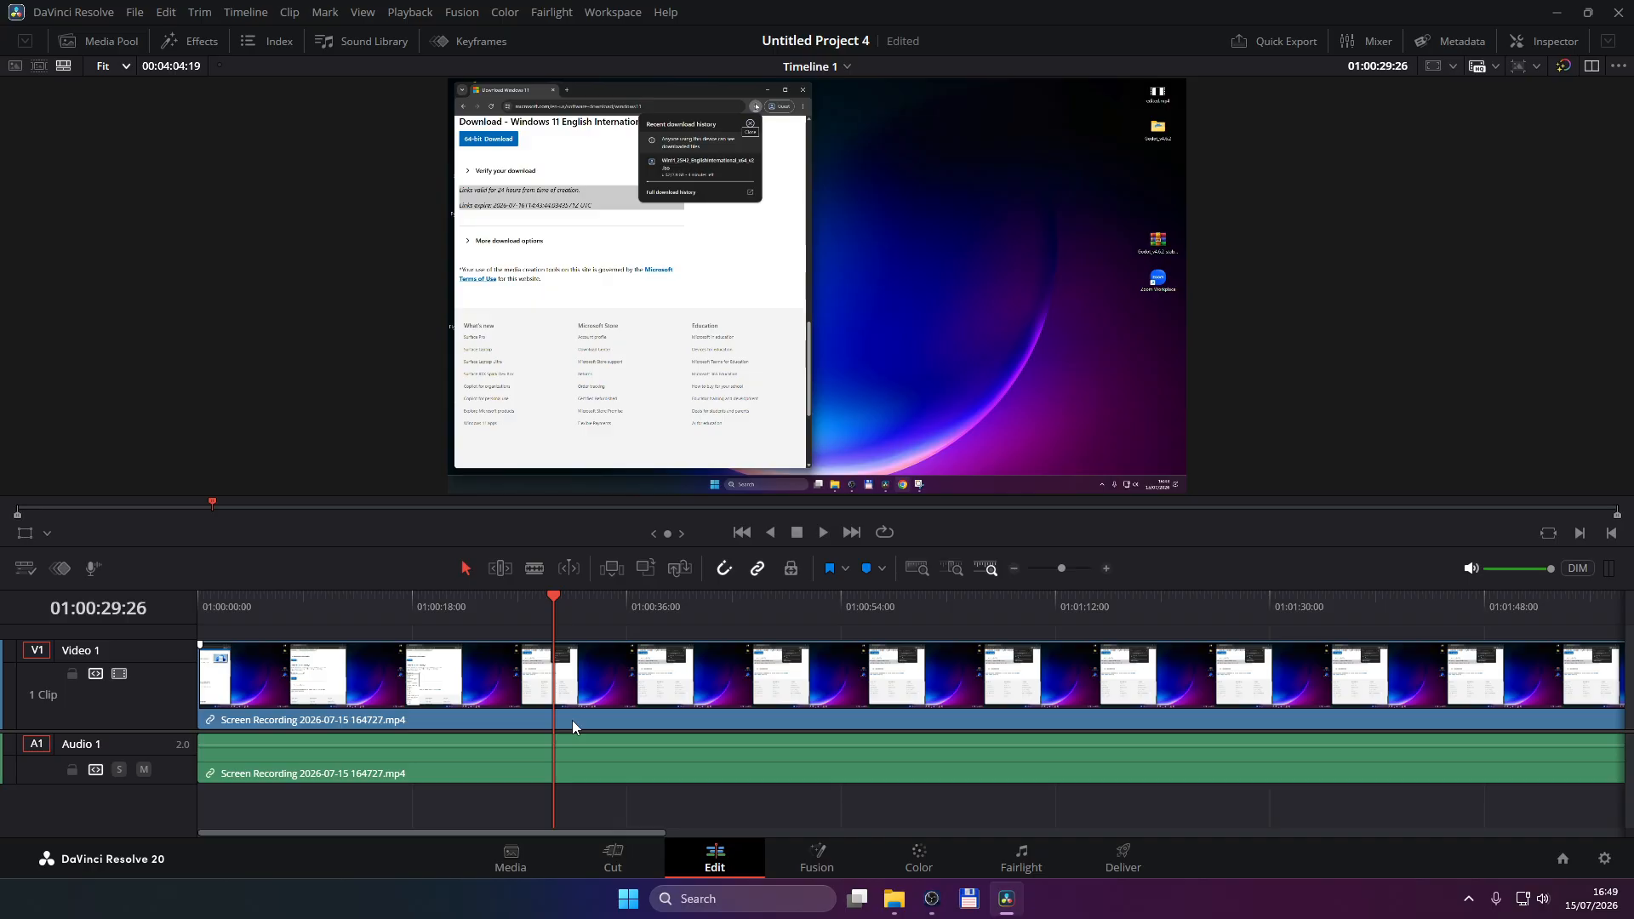
key(ctrl+b)
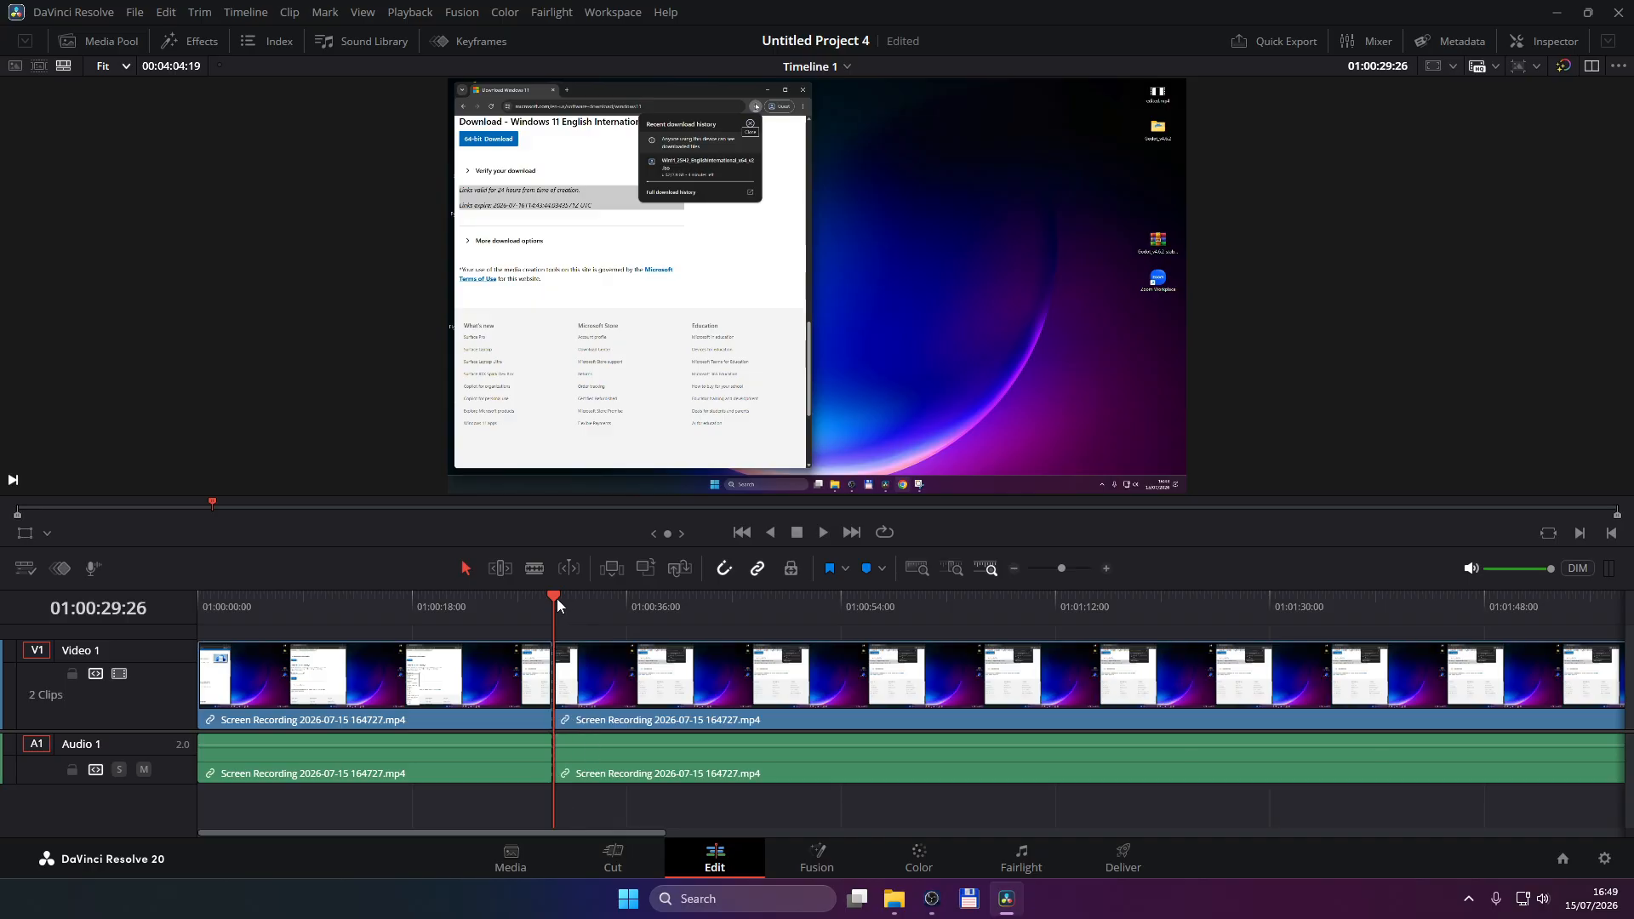
drag(557, 599, 1002, 696)
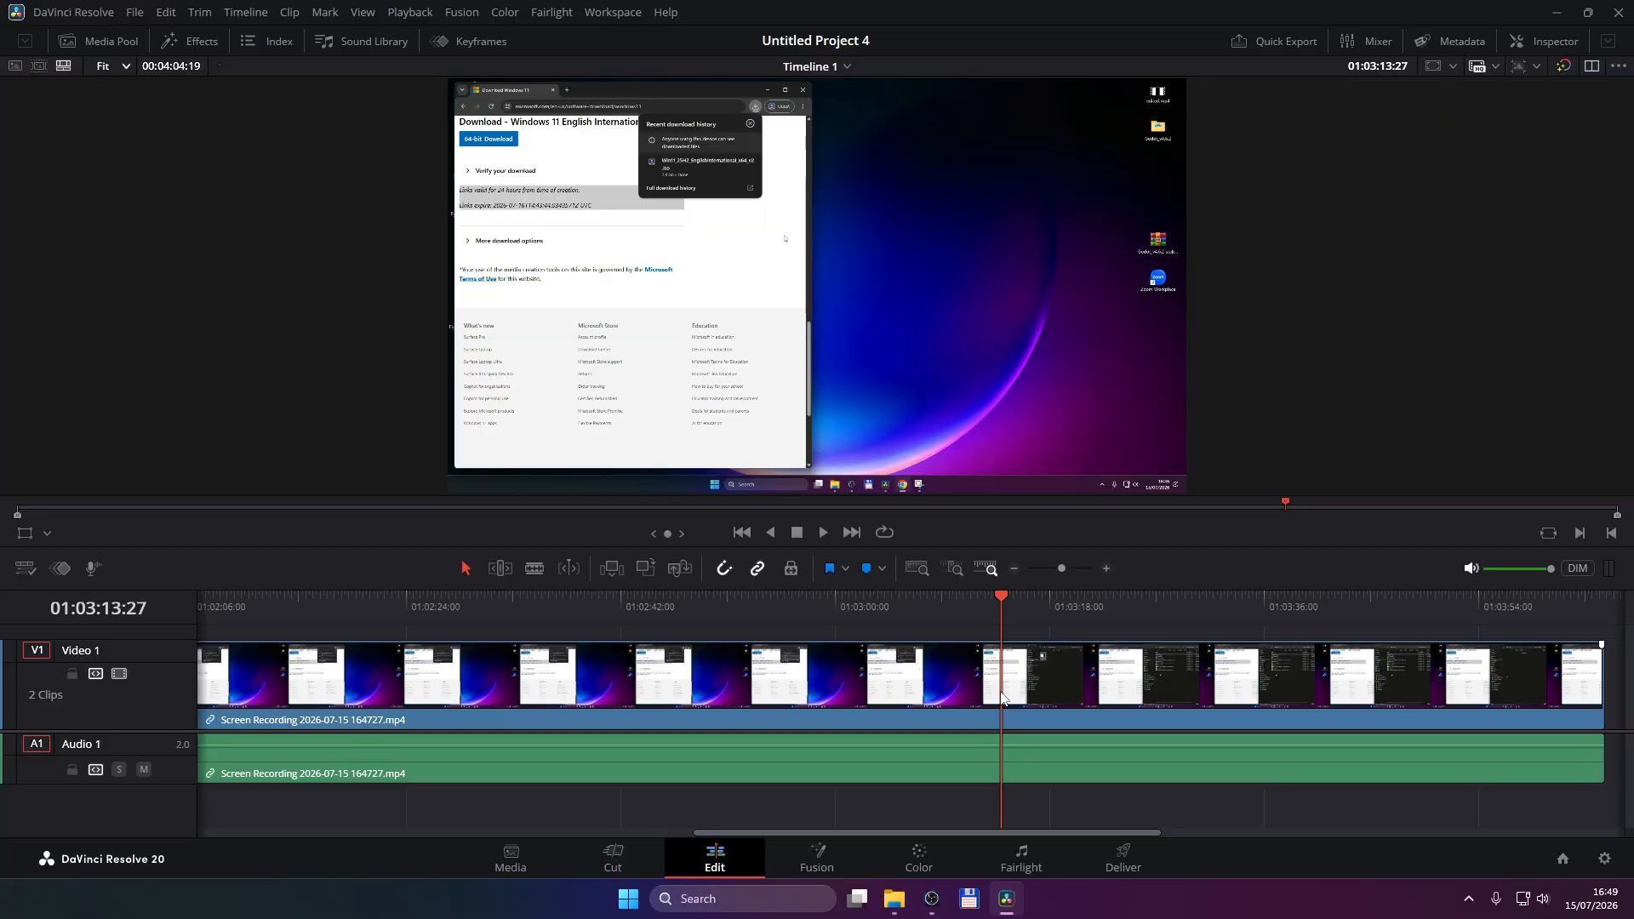
key(ctrl+b)
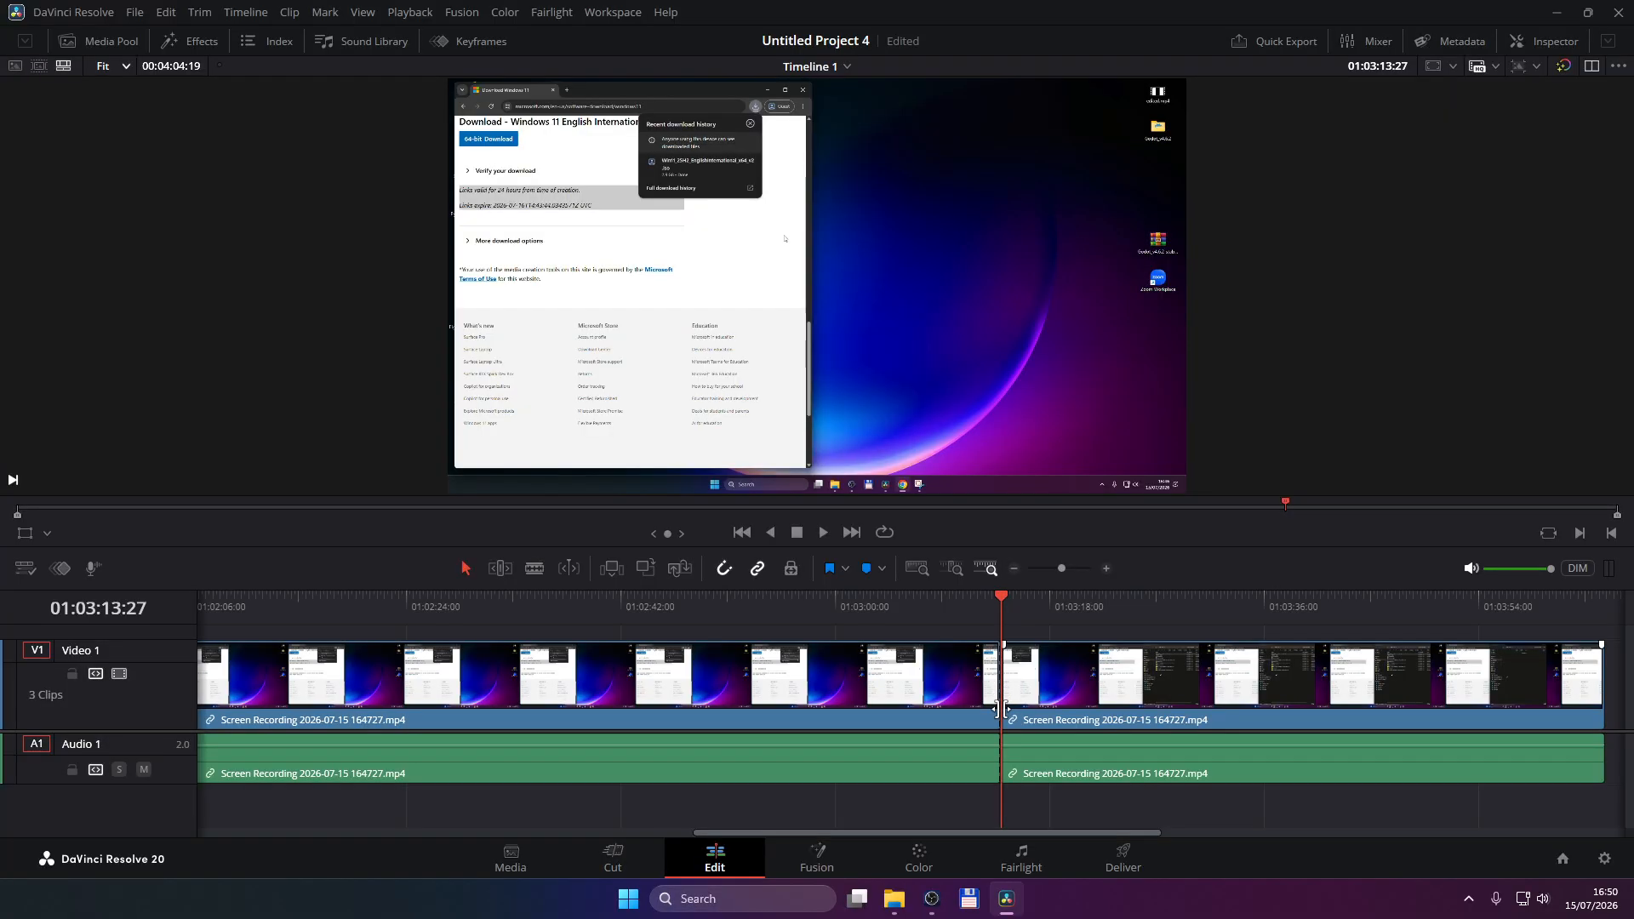
Step: Split the last part of the recording at 01:03:24:16 and 01:03:57:00
drag(902, 830, 1031, 818)
drag(891, 595, 1017, 612)
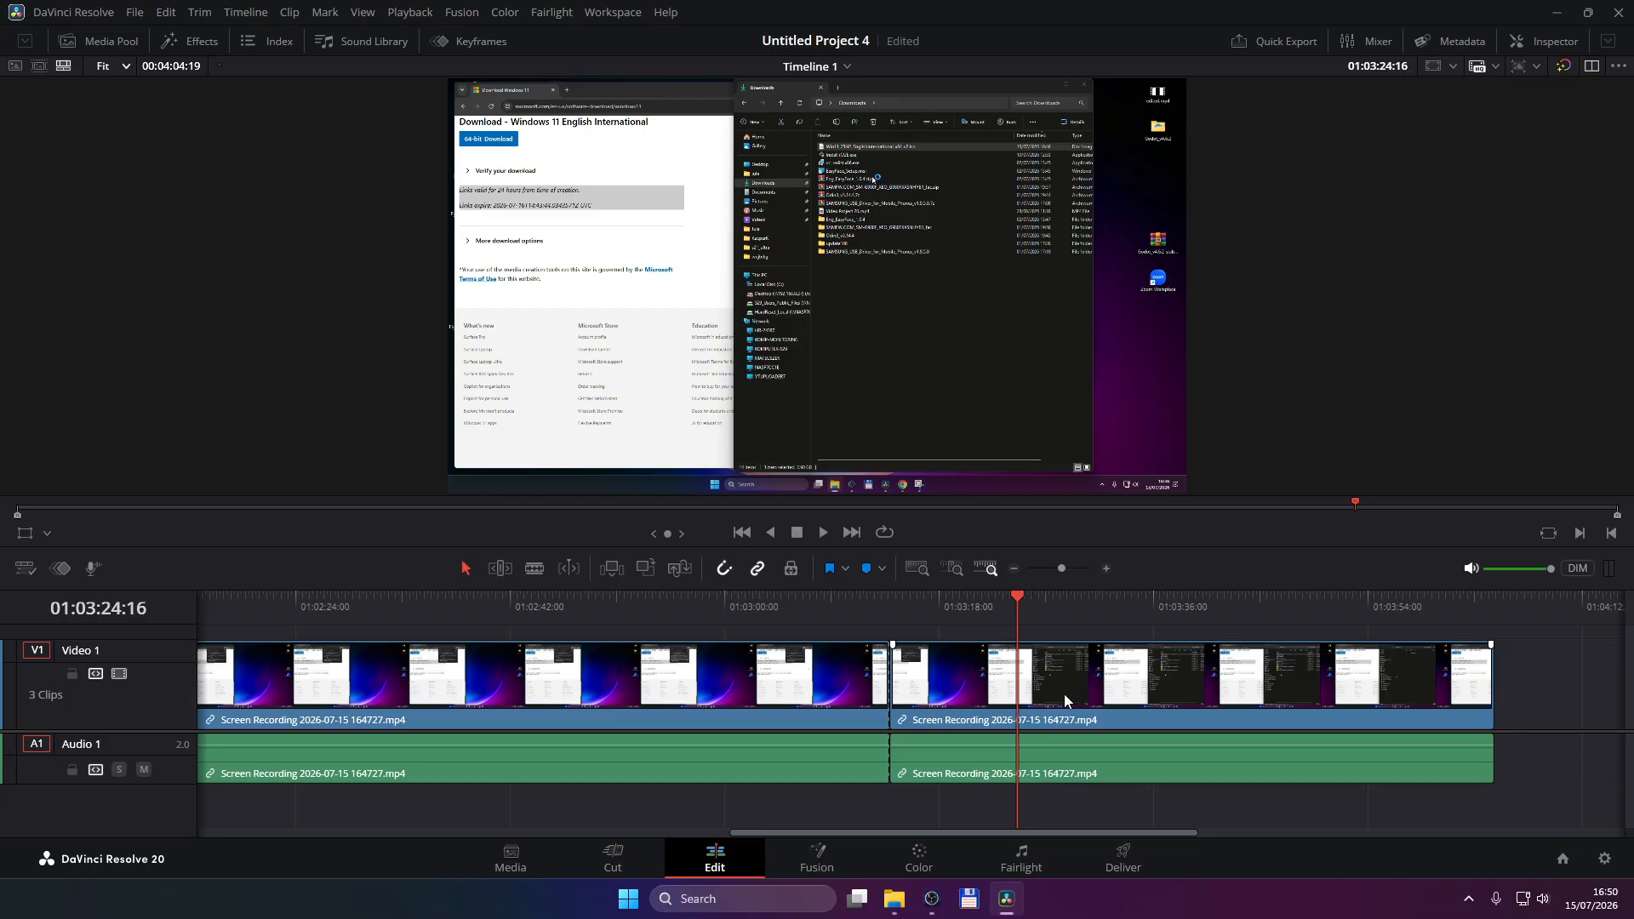
key(ctrl+b)
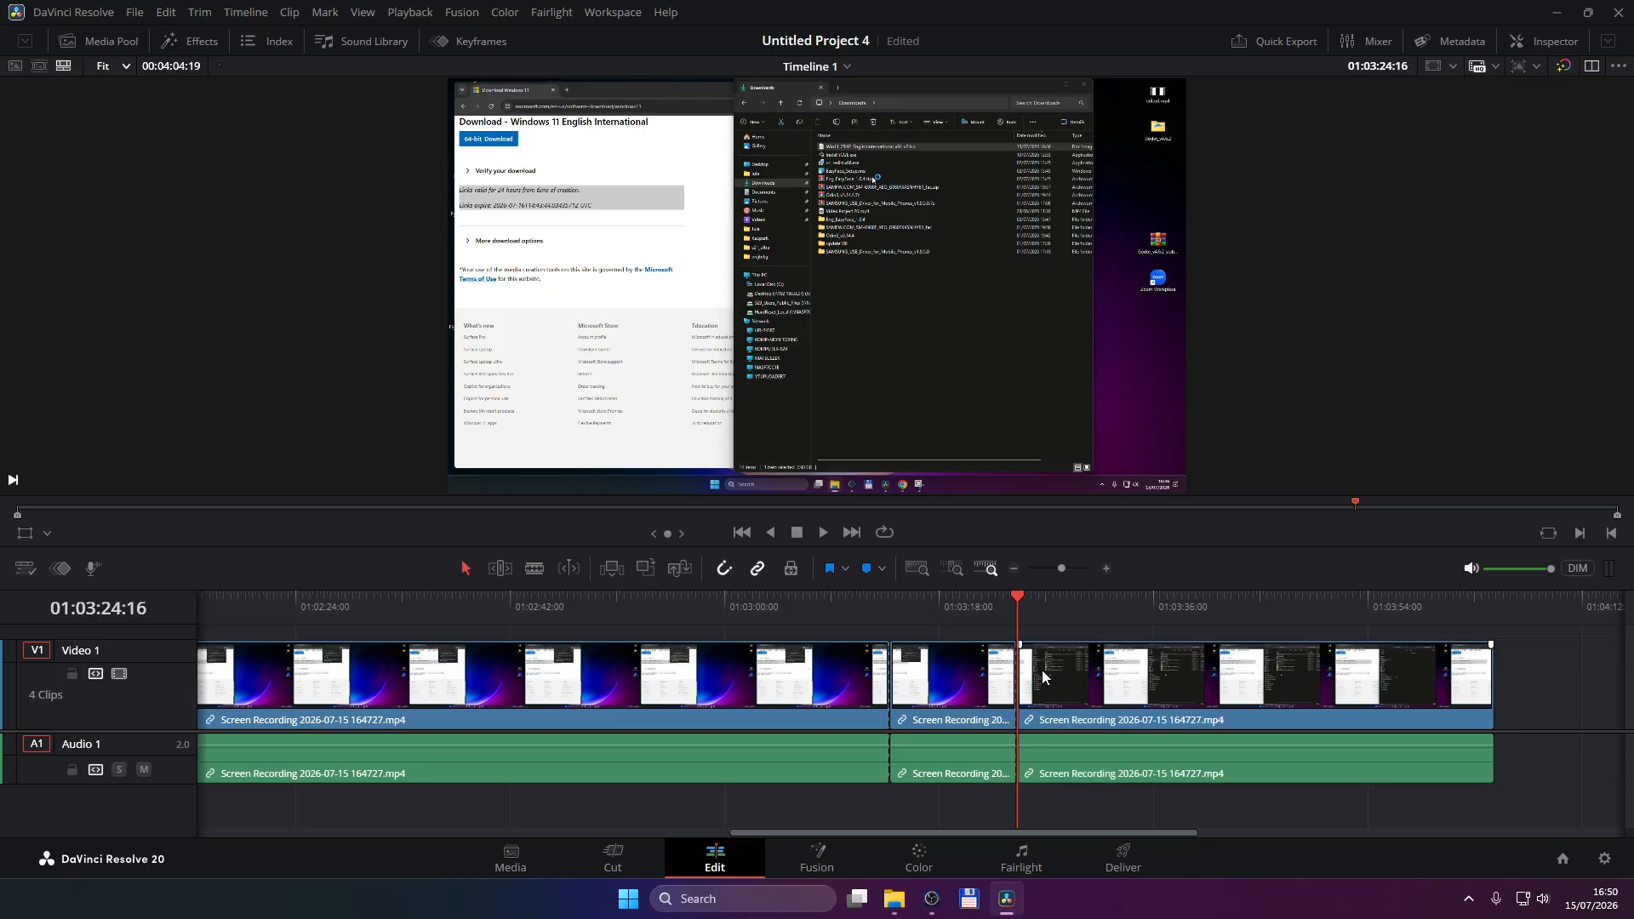
drag(1018, 592, 1402, 614)
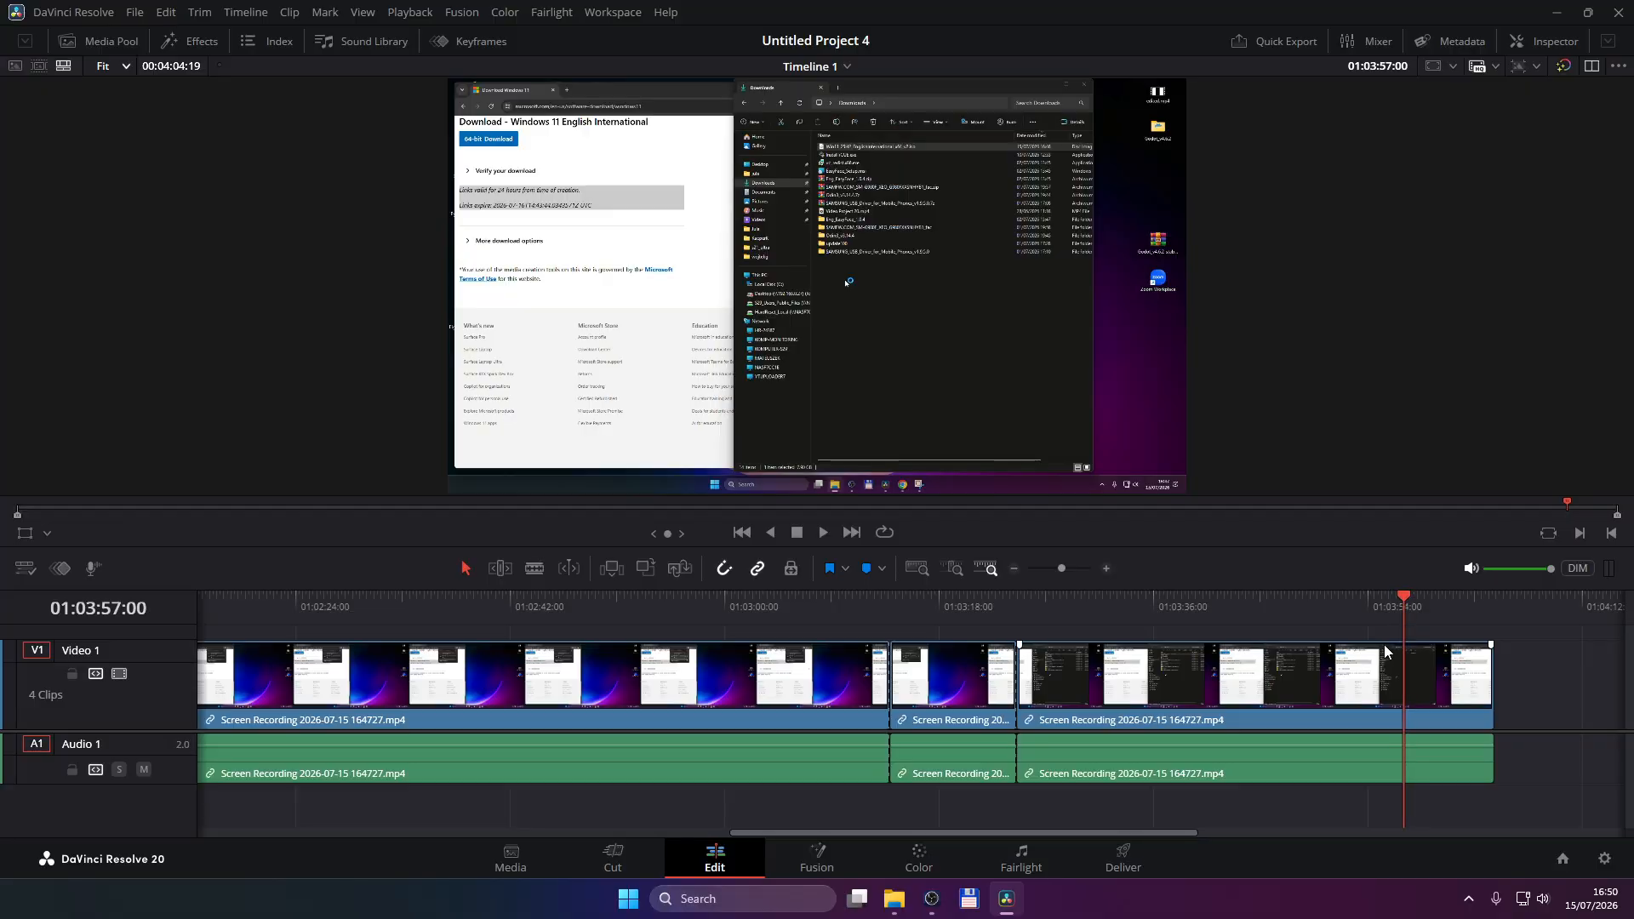
key(ctrl+b)
Step: Ripple delete the segment between the cuts at 01:03:24:16 and 01:03:57:00
click(1281, 697)
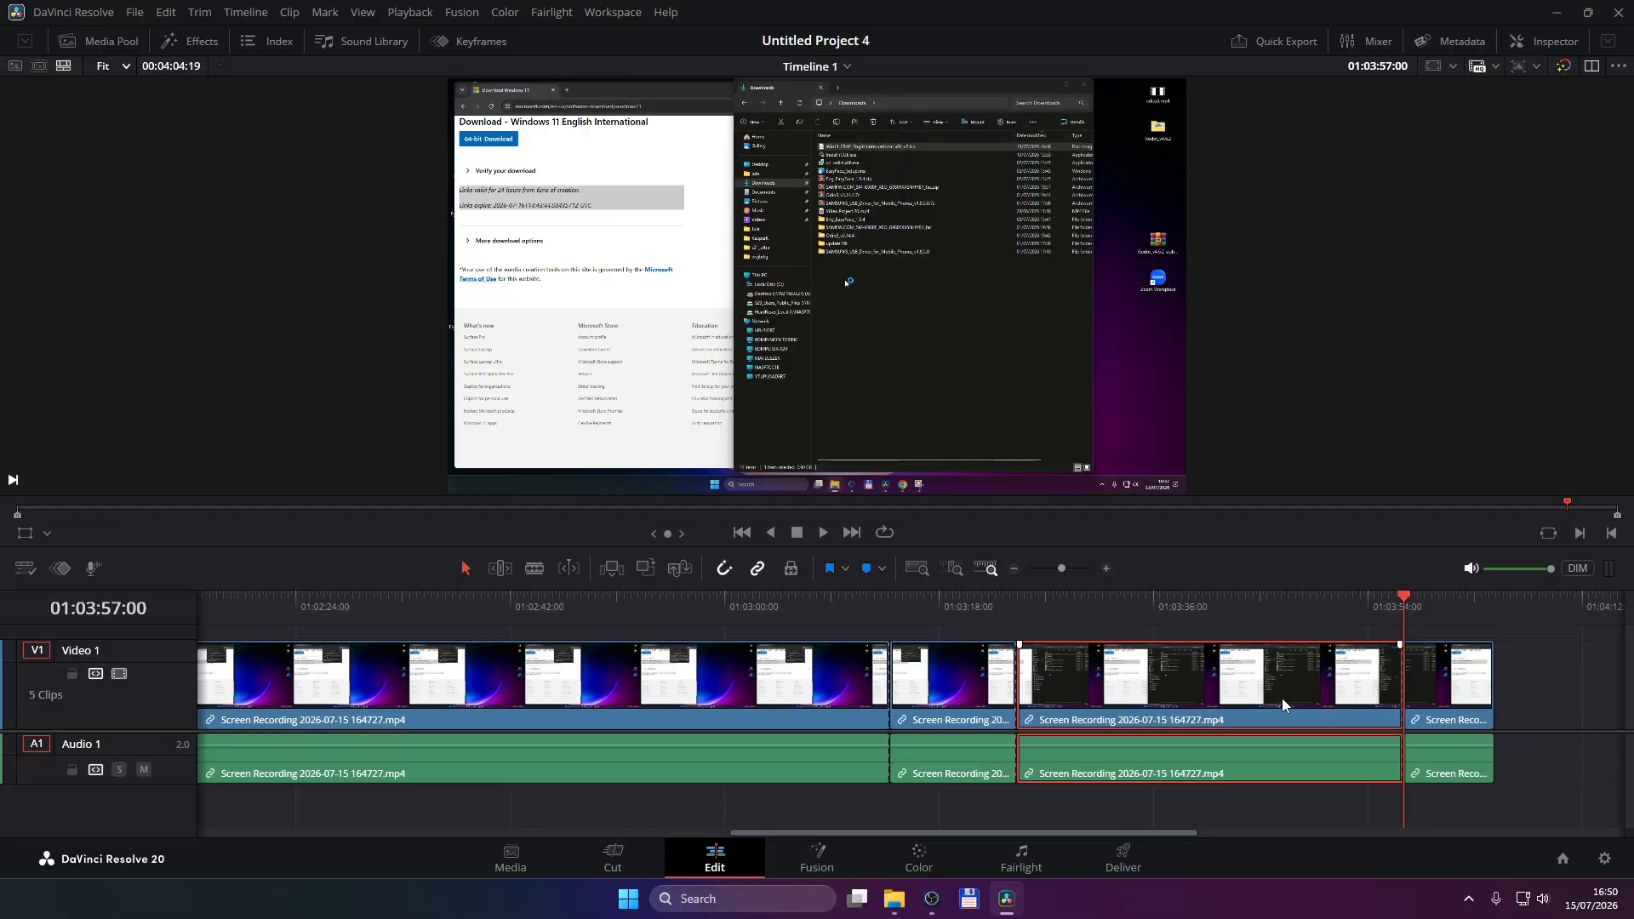
right_click(1282, 697)
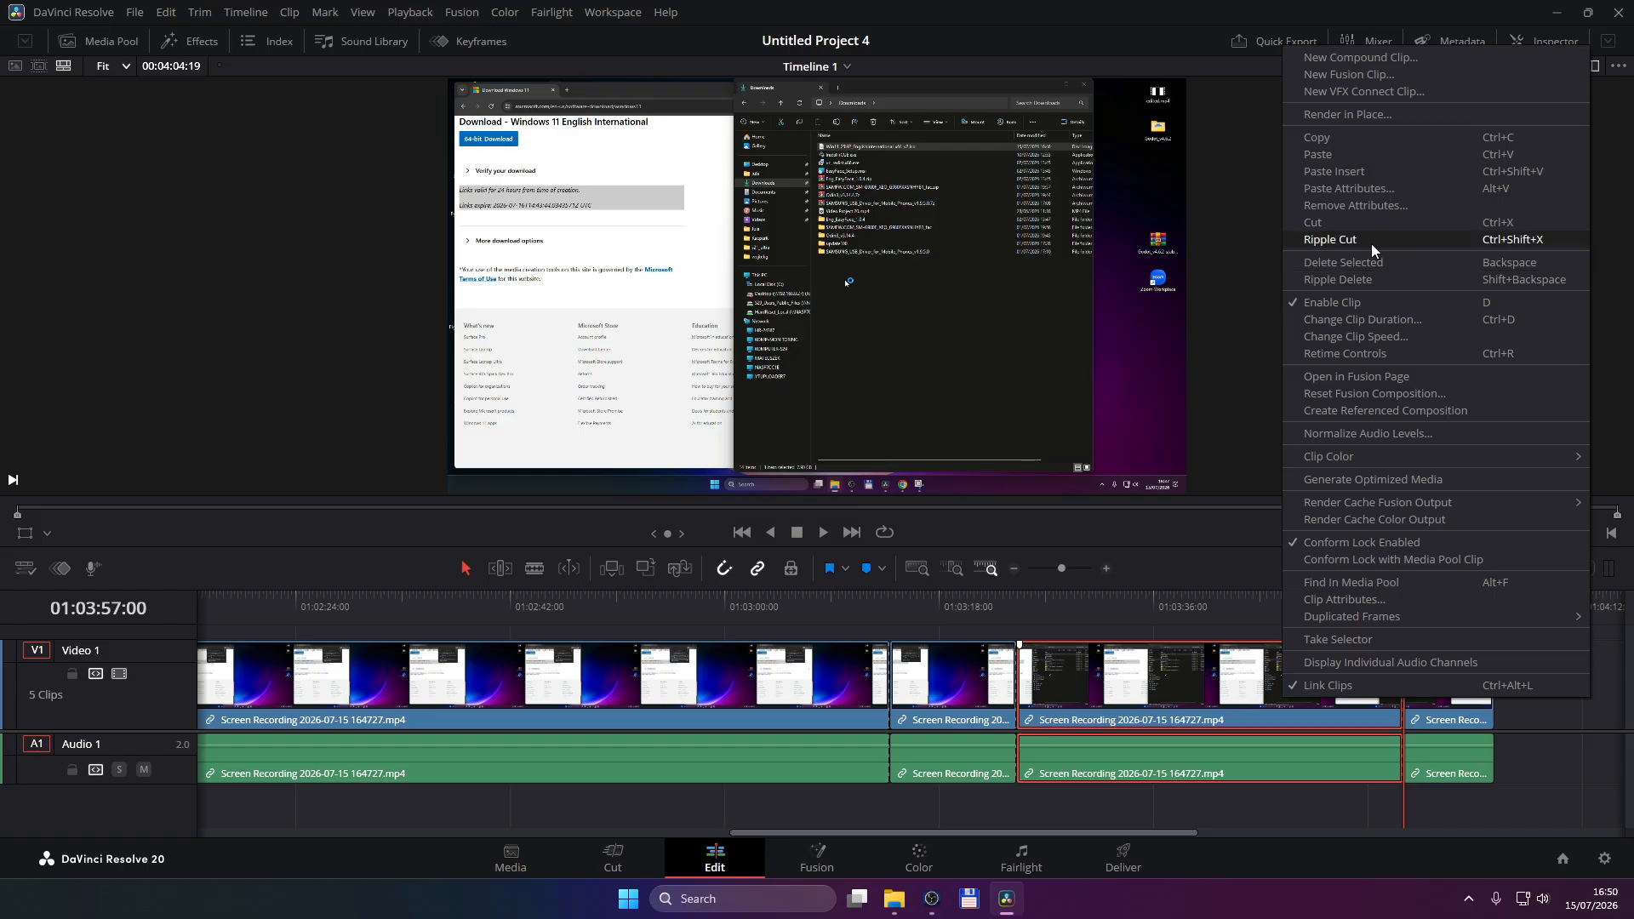
click(1191, 652)
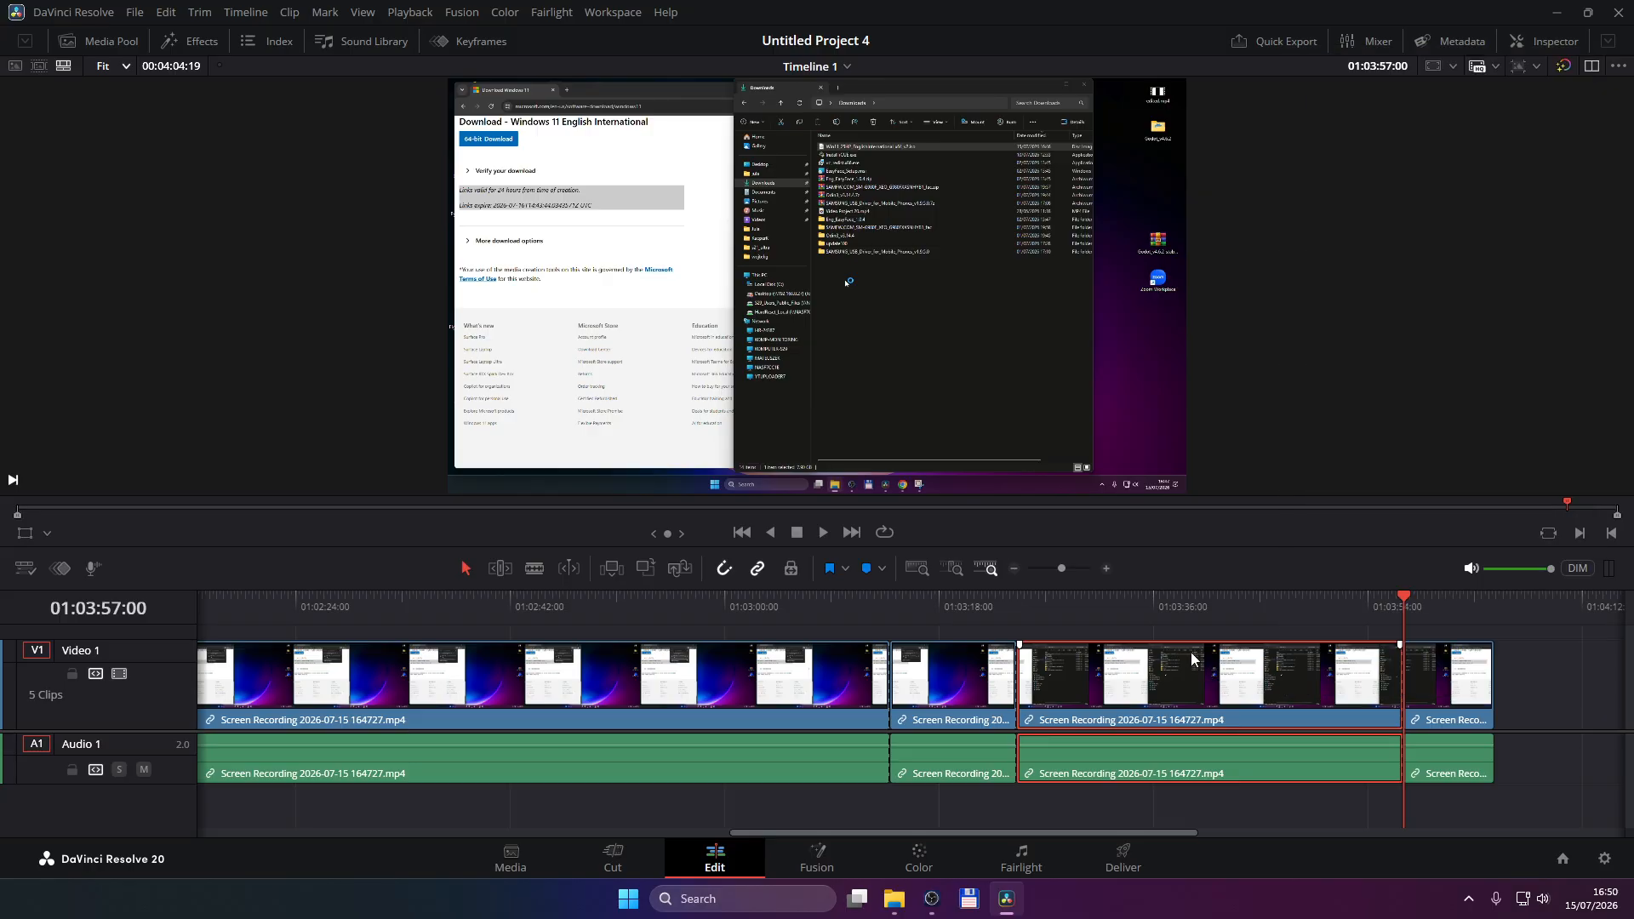
key(Delete)
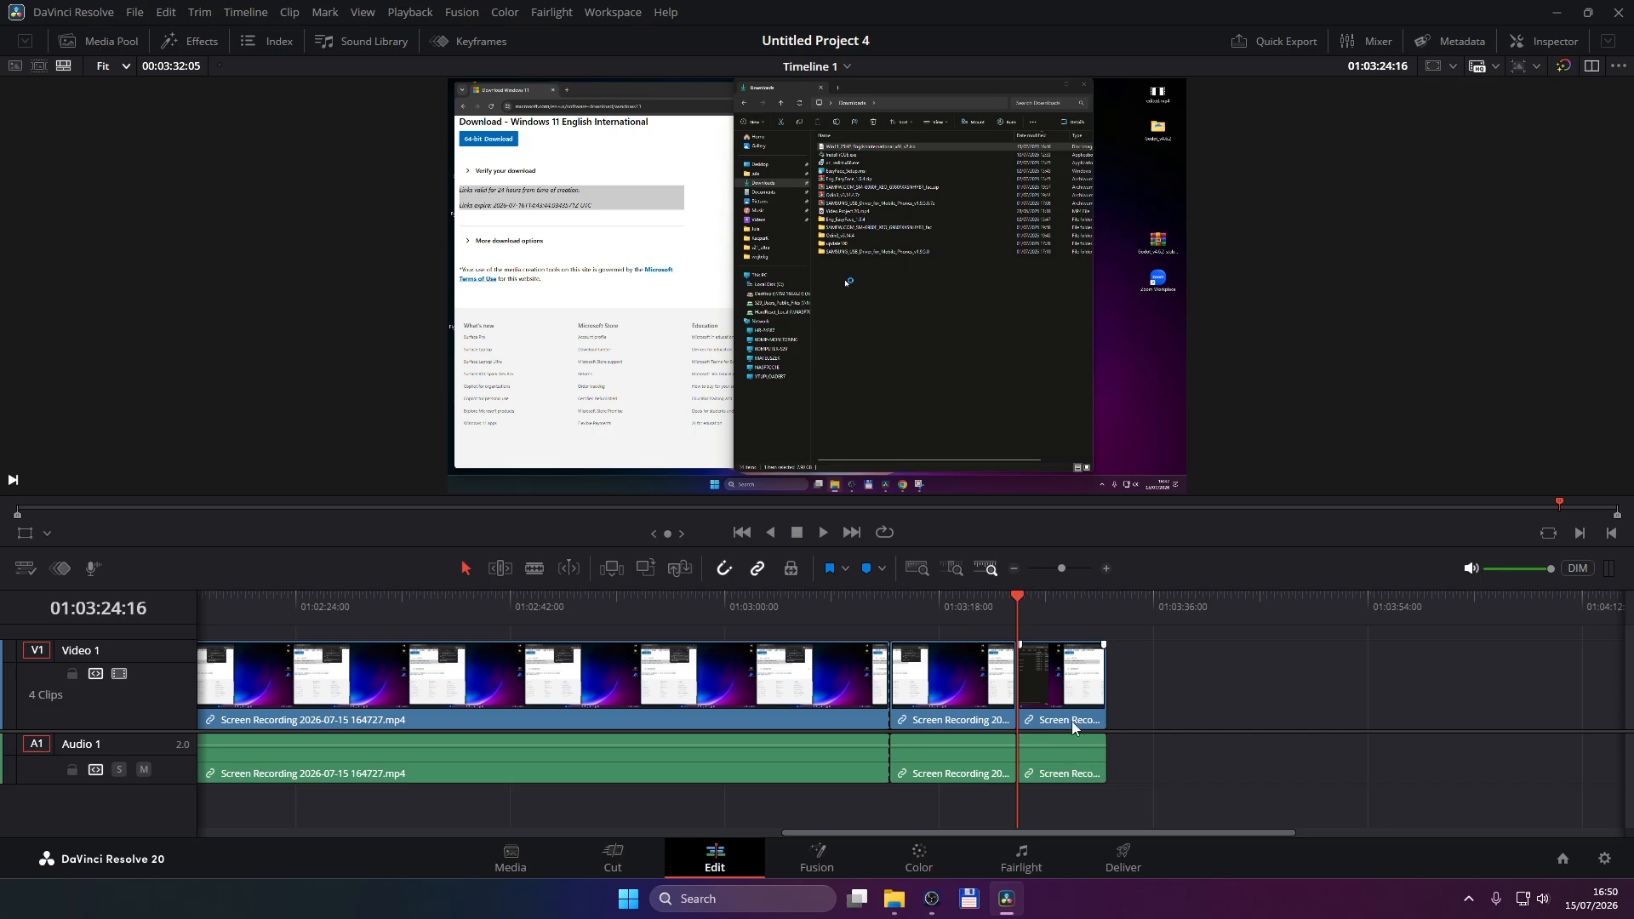
Step: Convert the long middle segment of the recording into a compound clip, keeping the default name
click(956, 692)
drag(1101, 830, 732, 844)
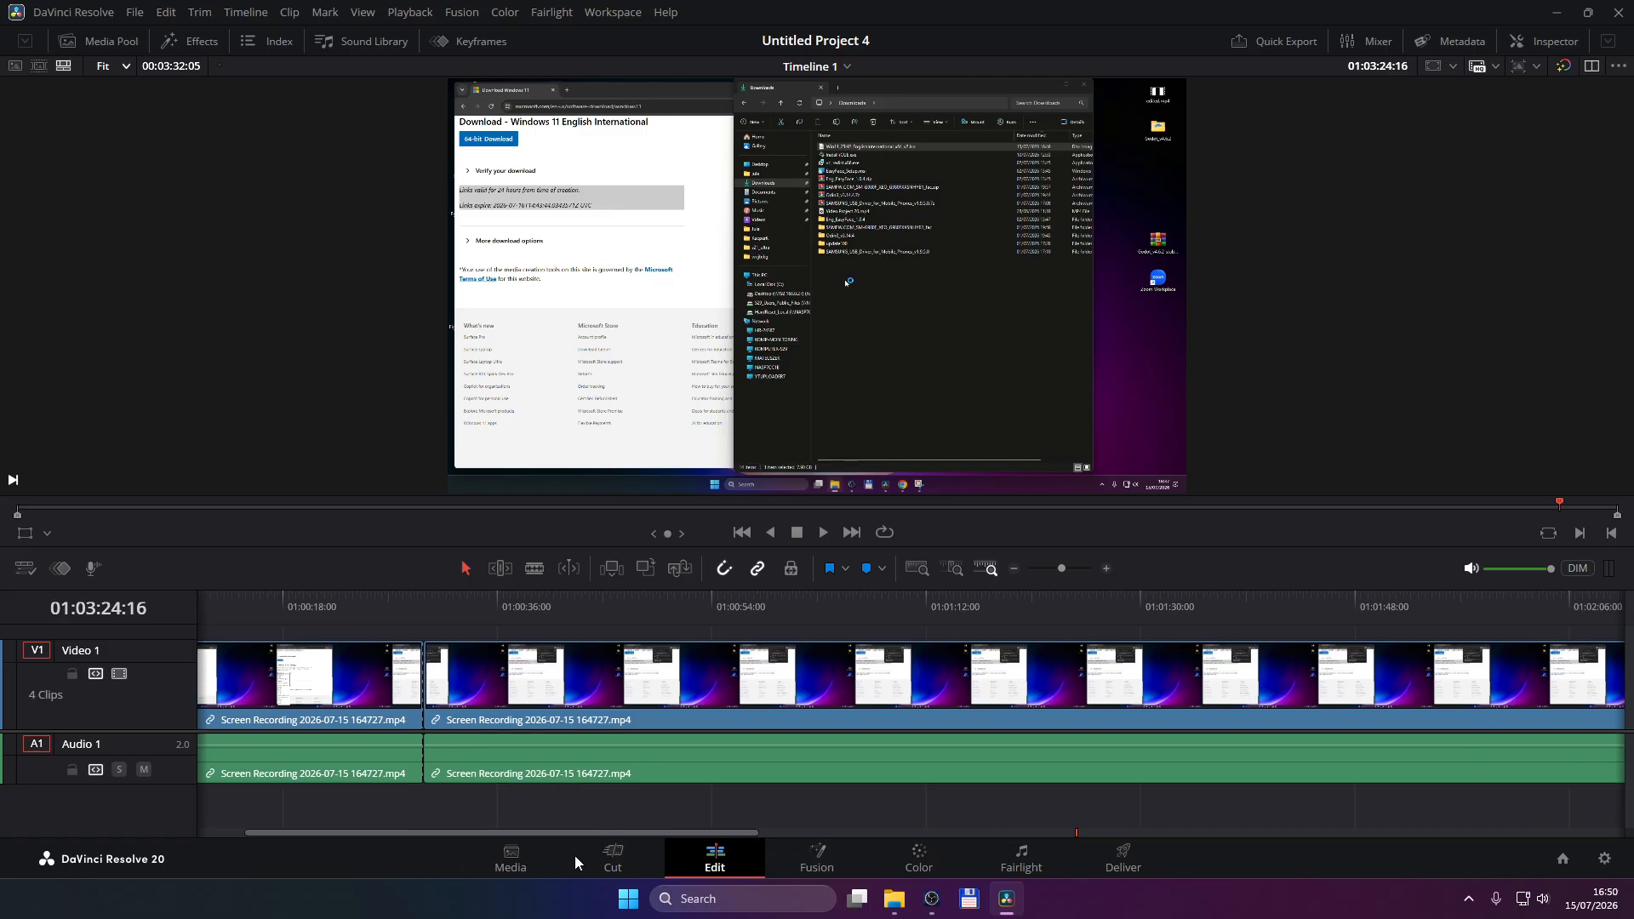
scroll(907, 703, right, 3)
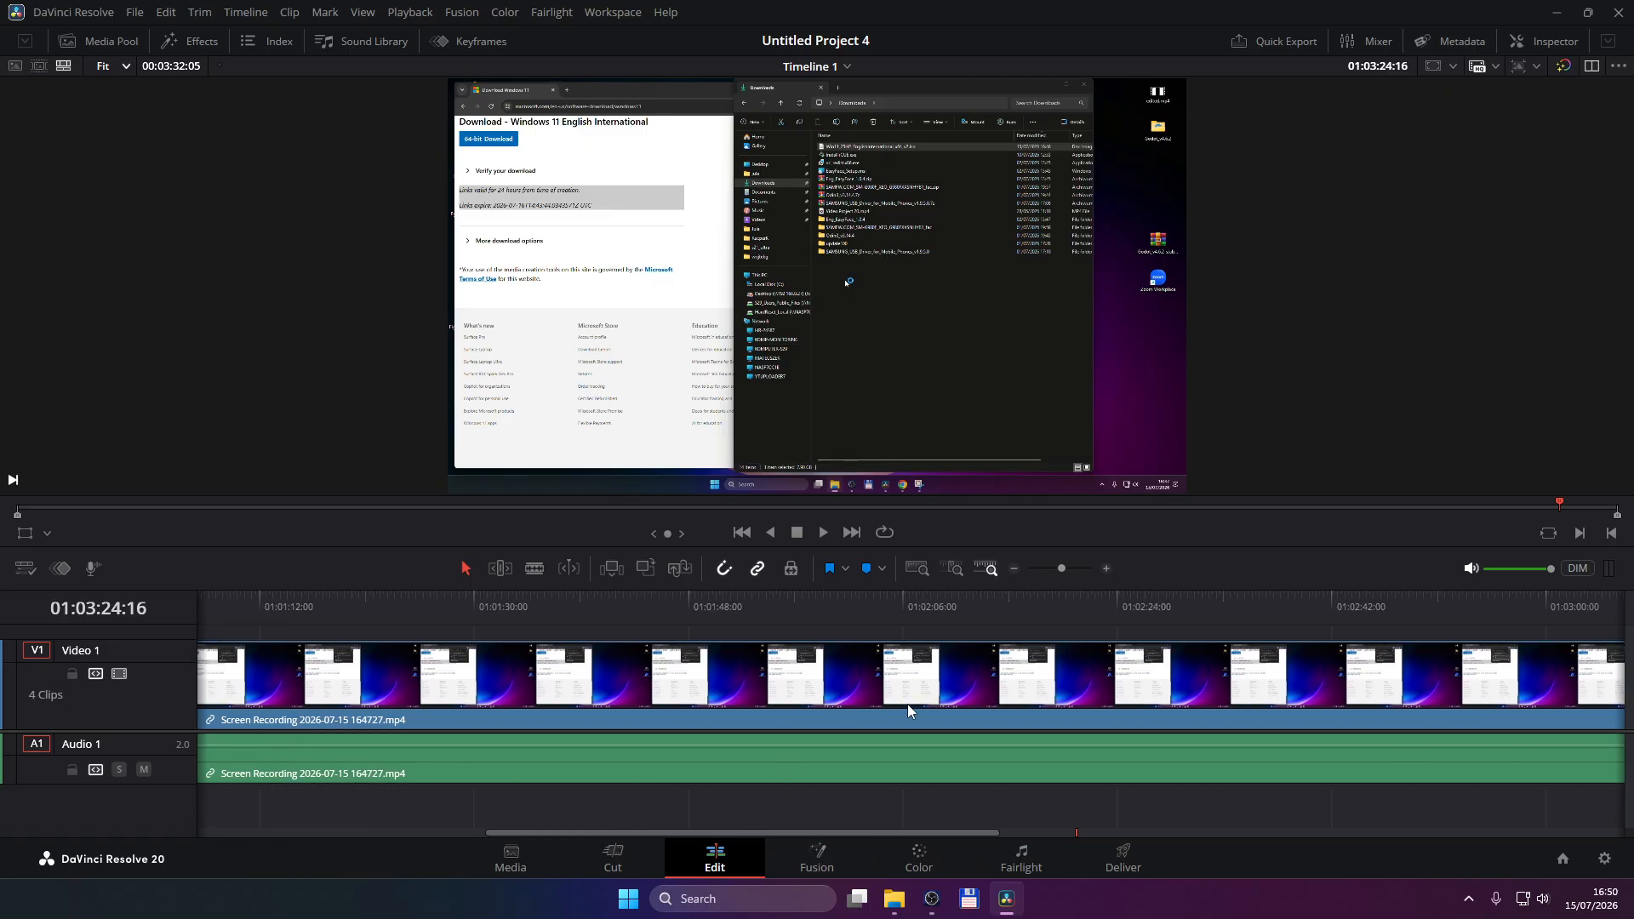
scroll(906, 703, down, 3)
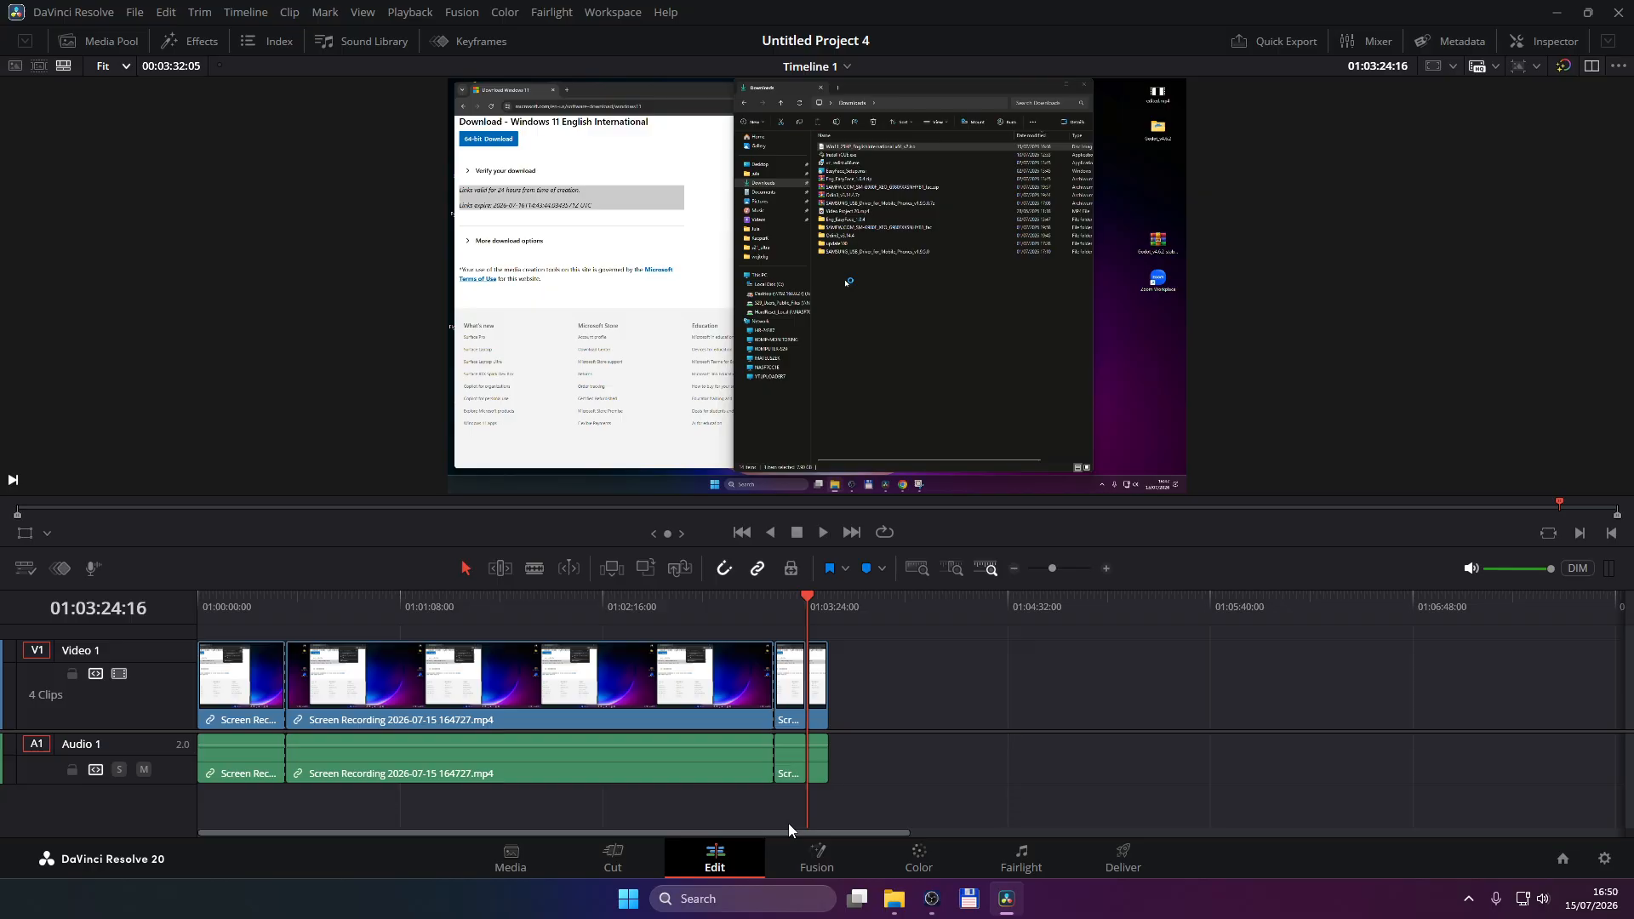
click(633, 757)
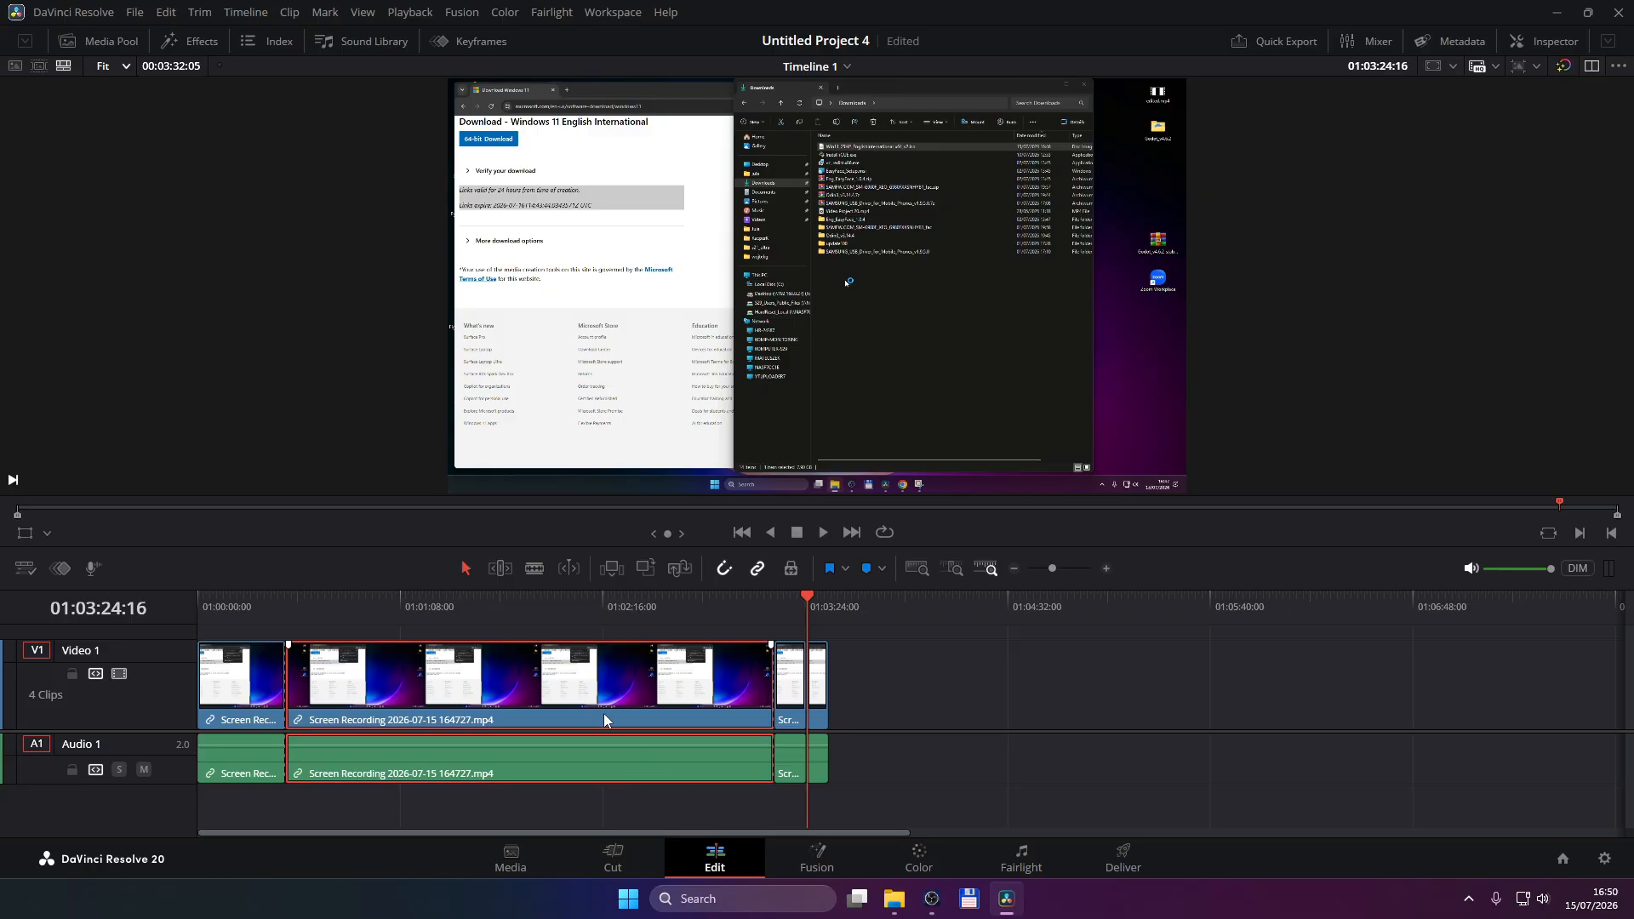
right_click(532, 692)
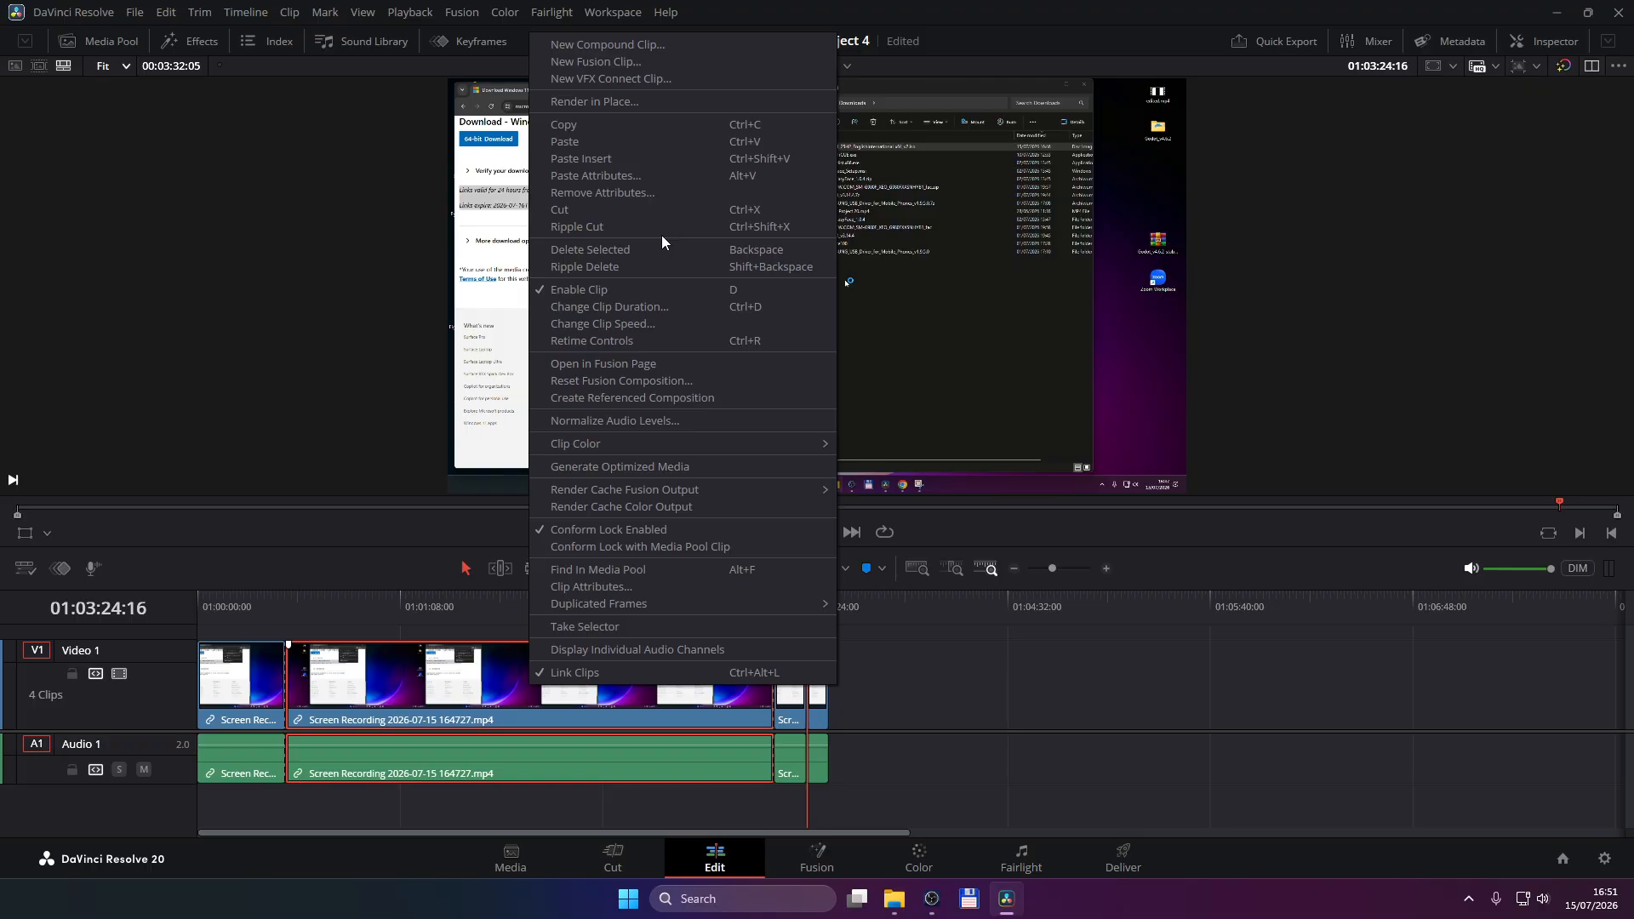
click(589, 44)
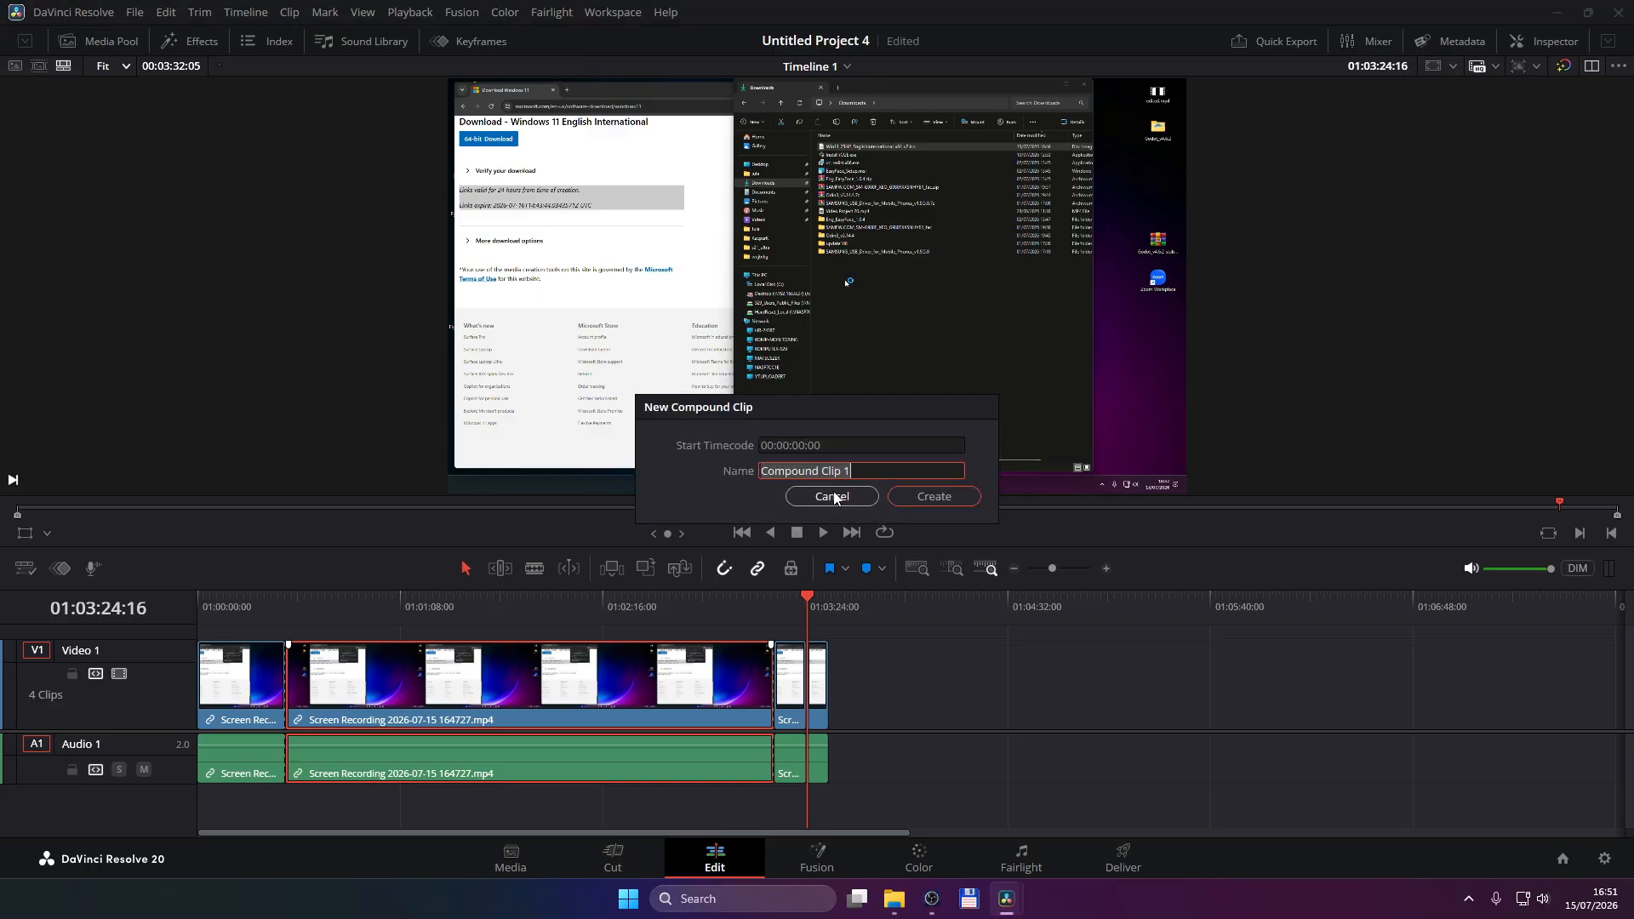
click(933, 498)
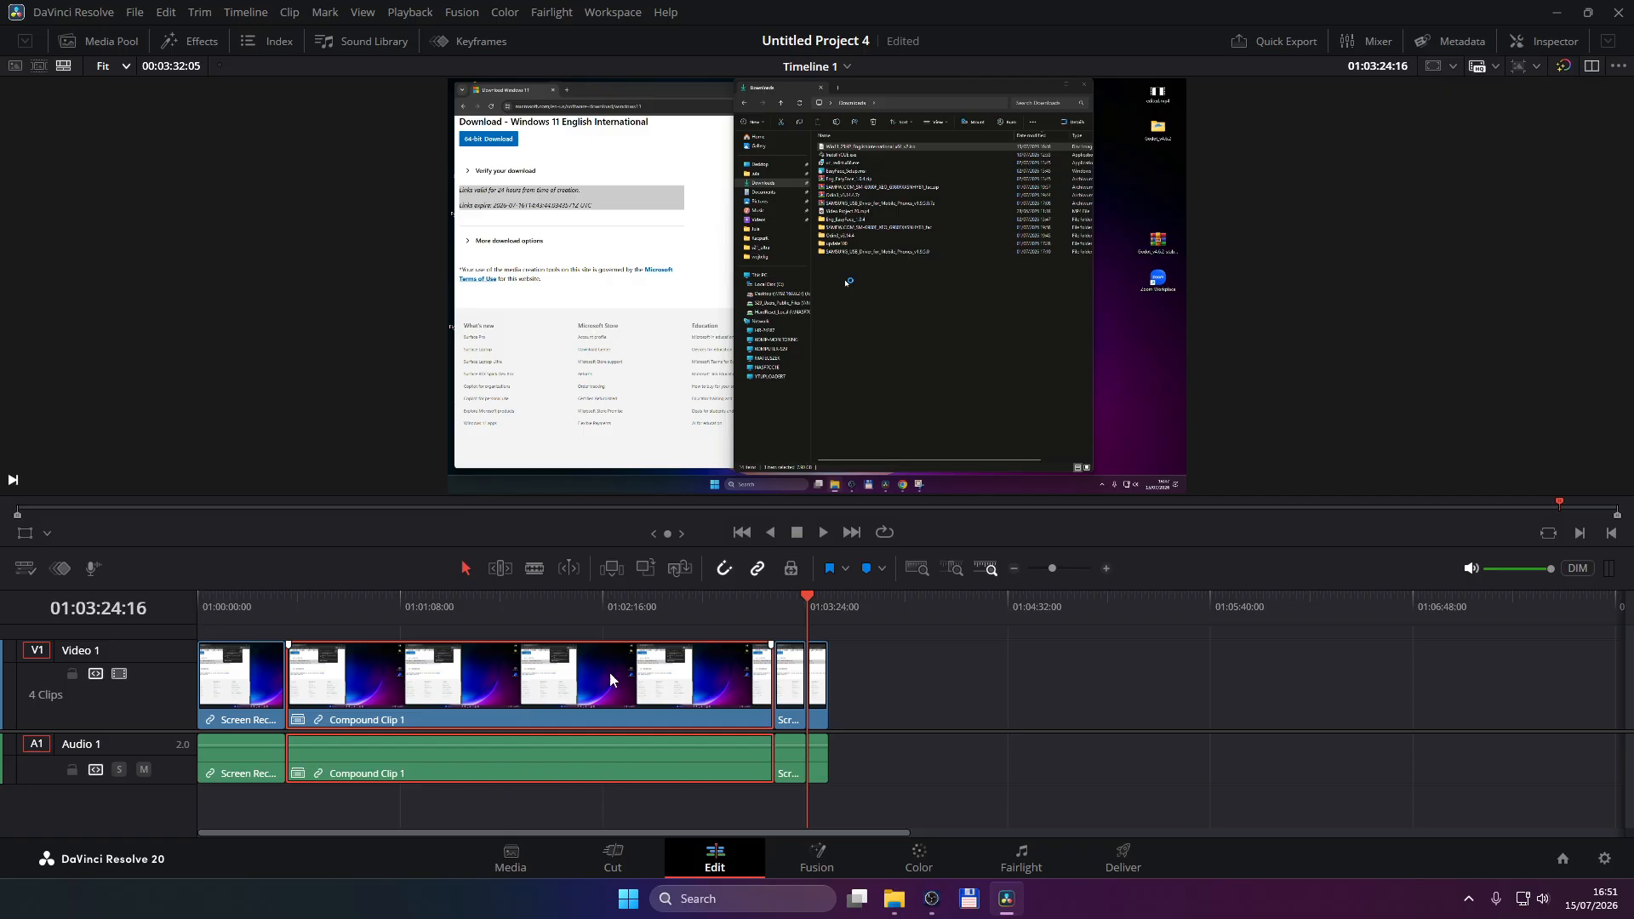
Step: Set the compound clip's speed to 1176% with Ripple Timeline enabled and play back its start
right_click(470, 710)
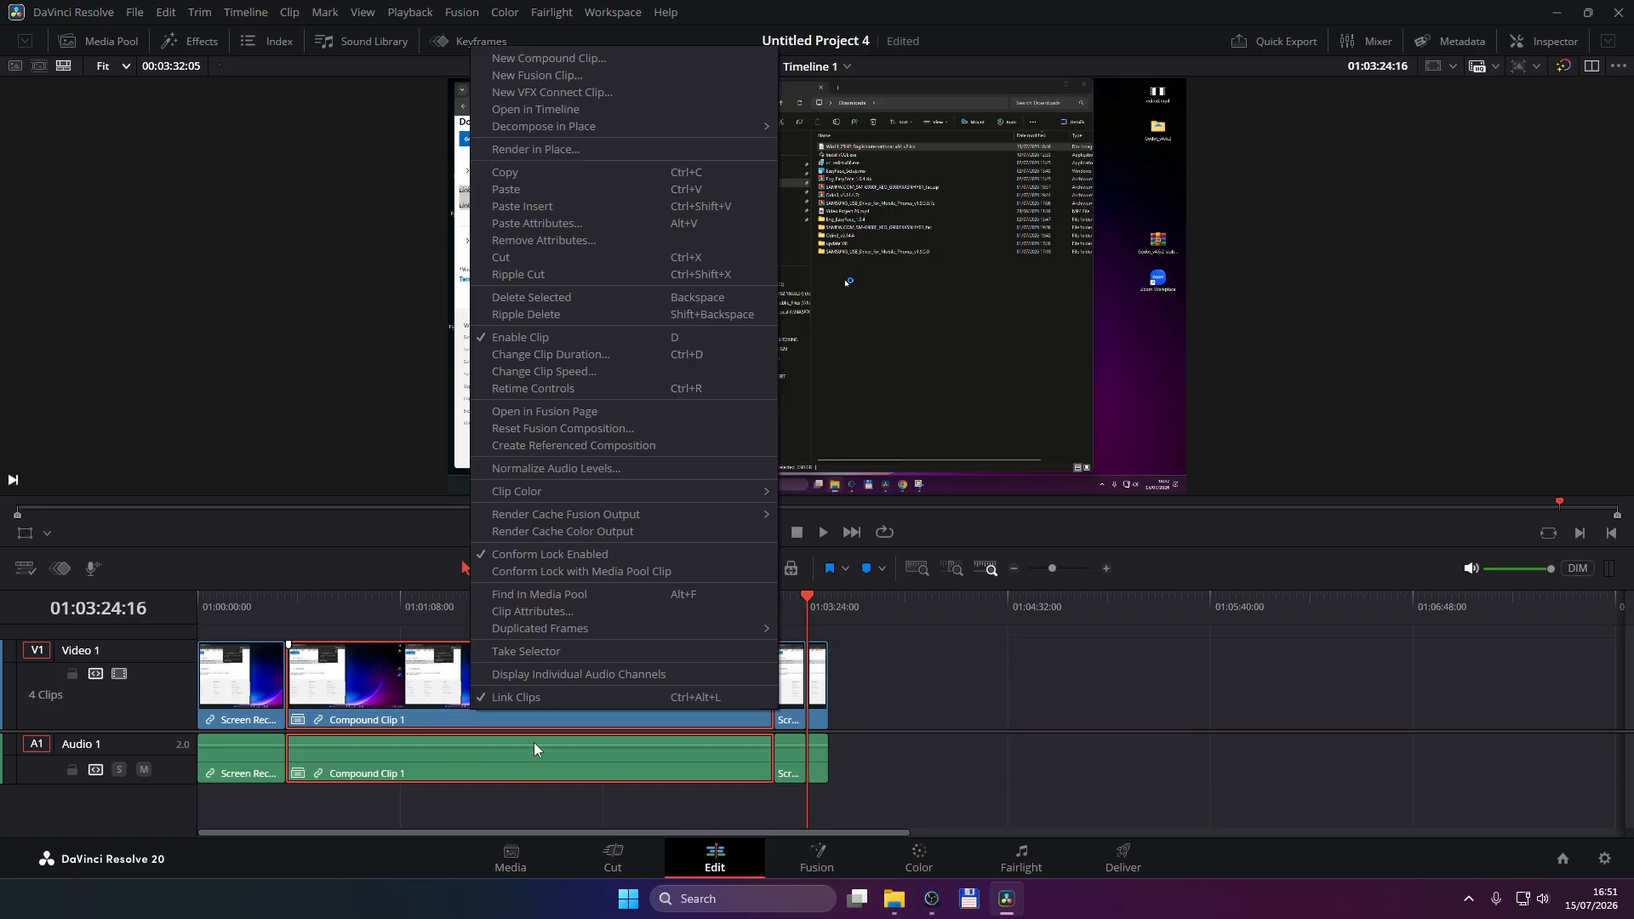
click(603, 375)
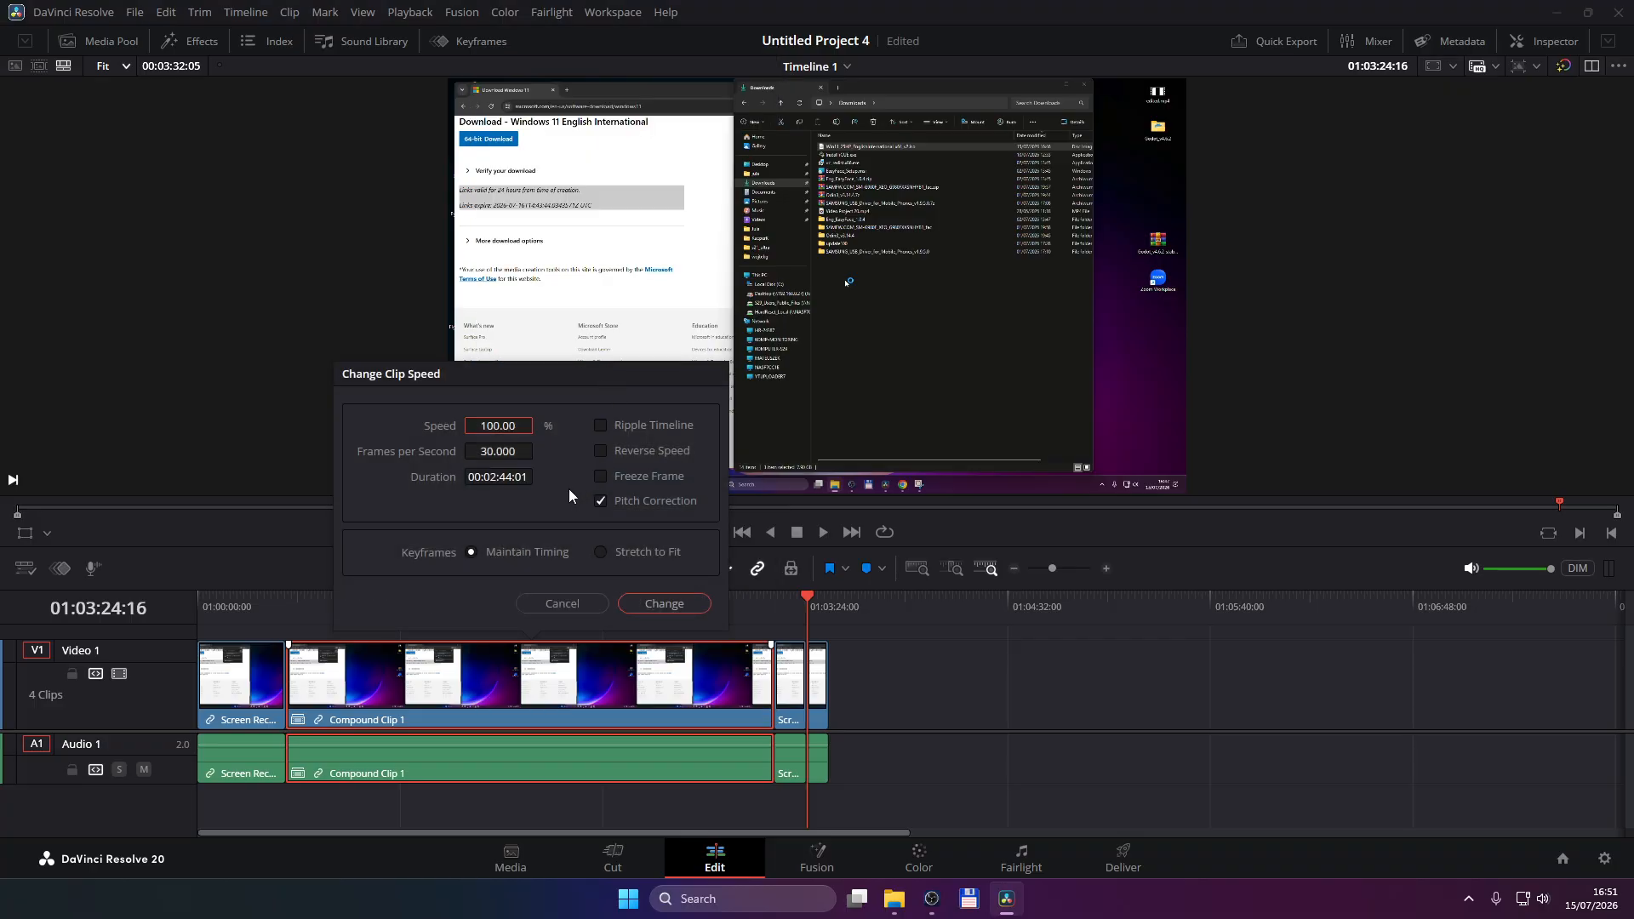
drag(487, 428, 1292, 427)
click(665, 607)
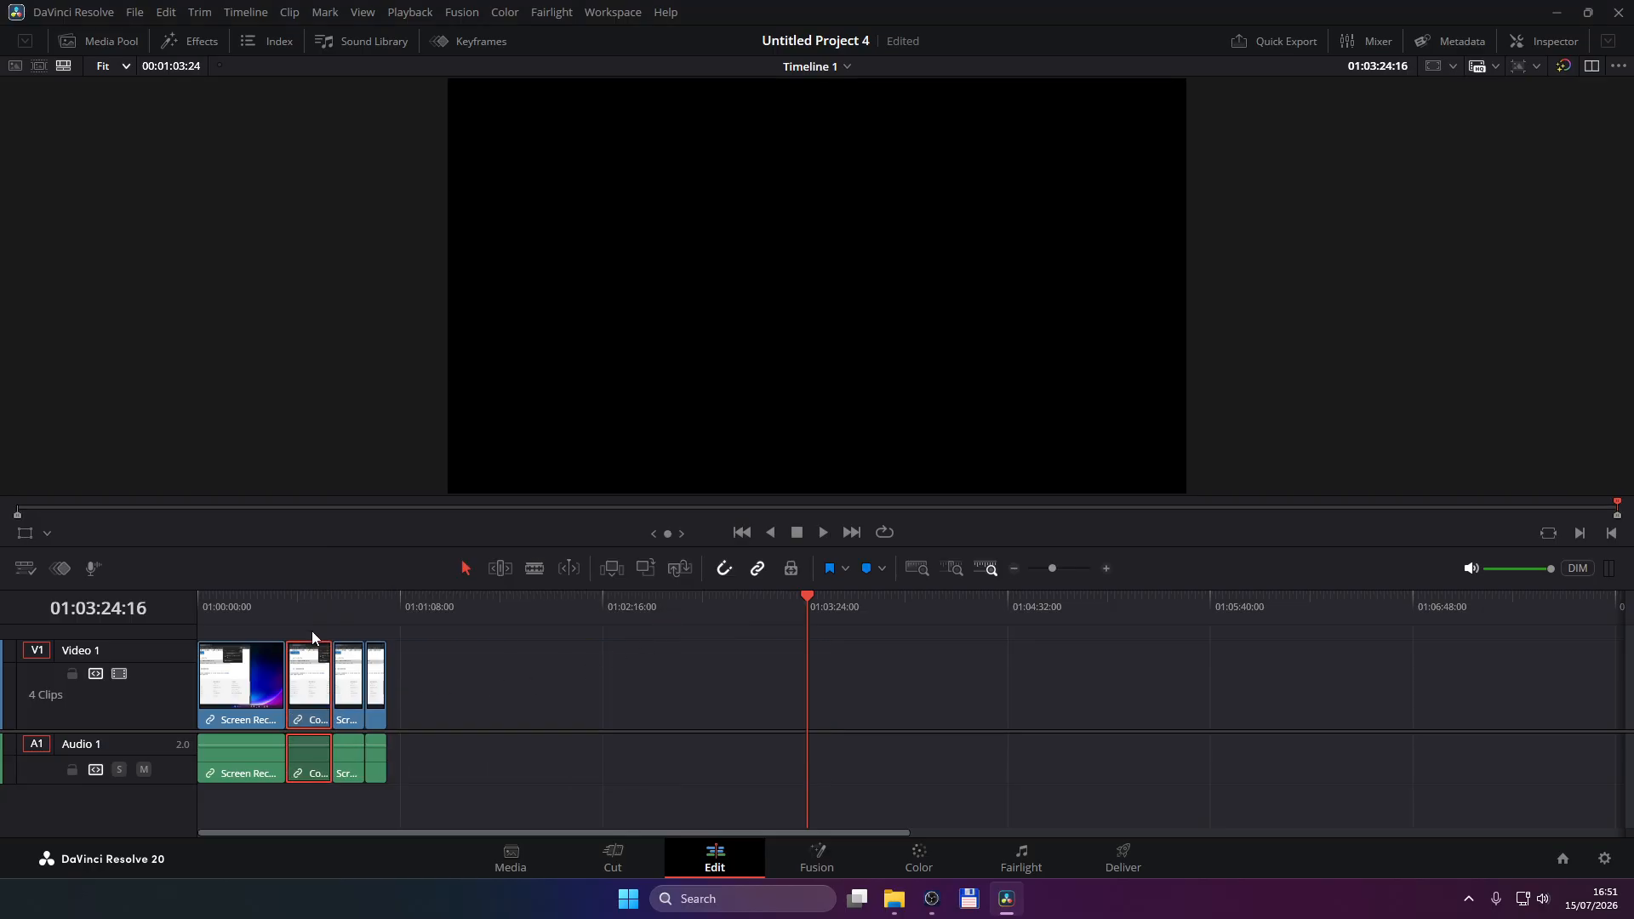
click(272, 596)
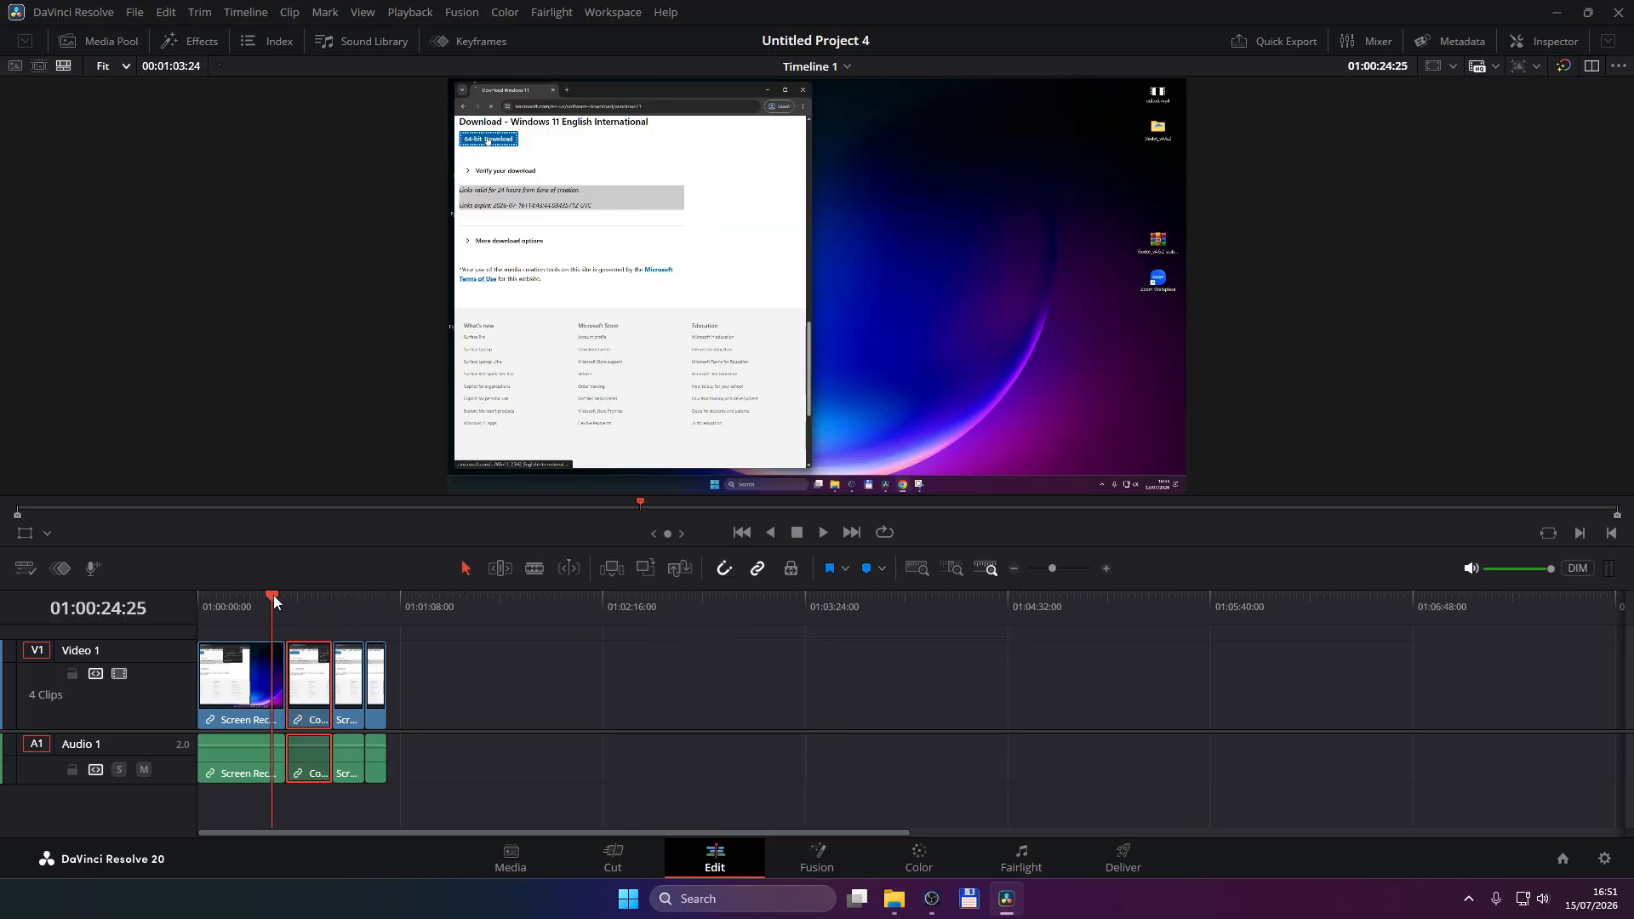
key(space)
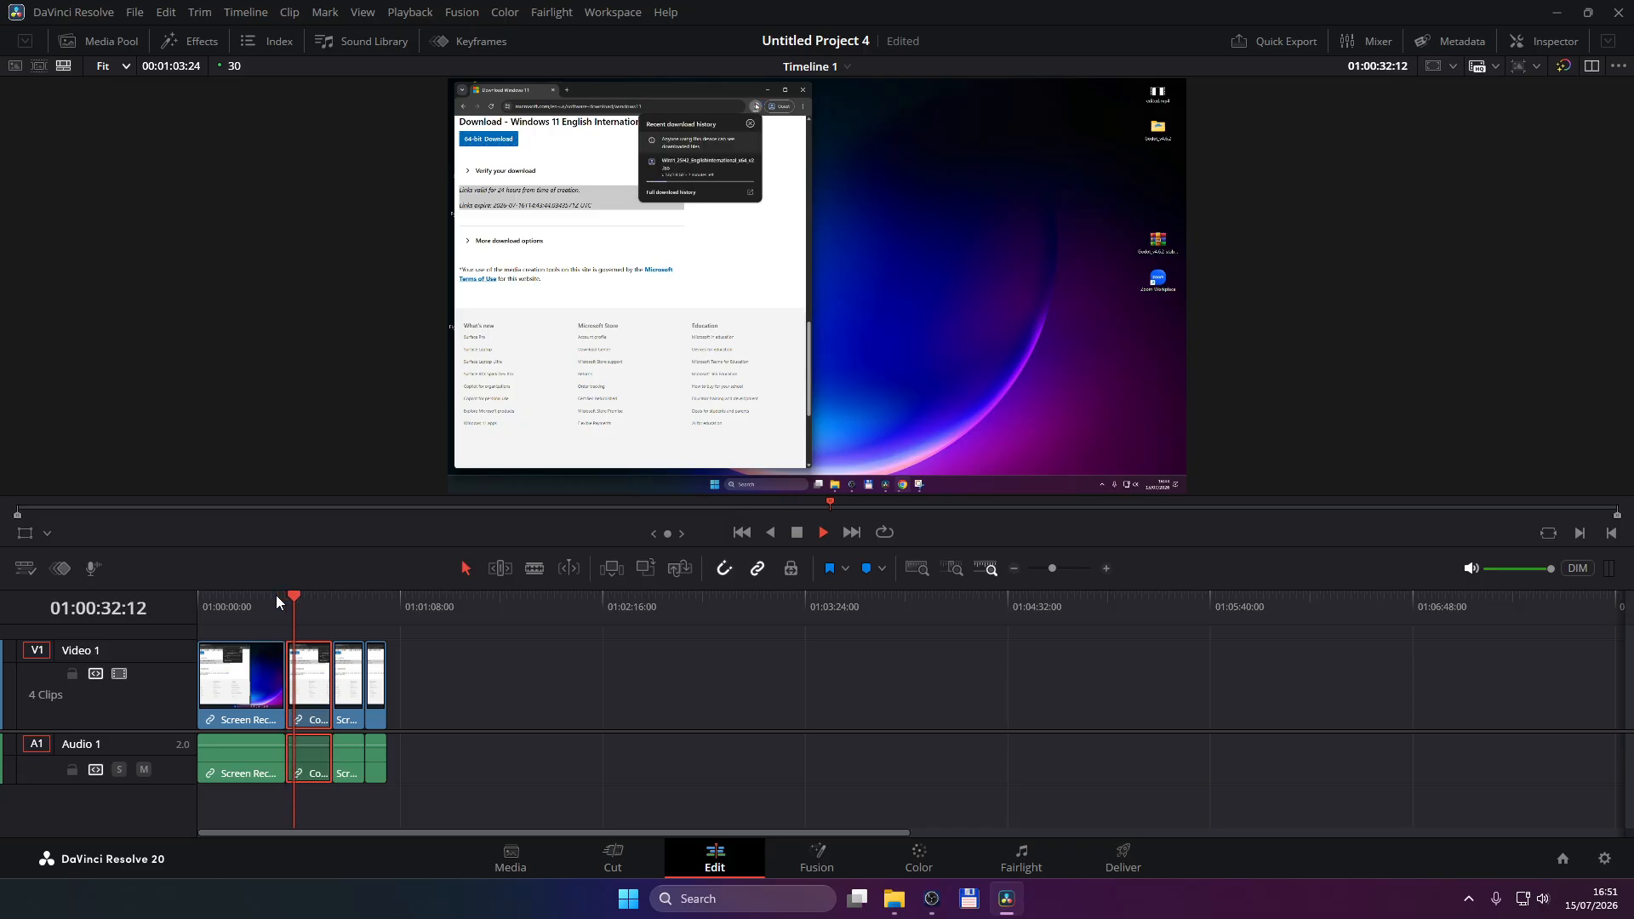
key(space)
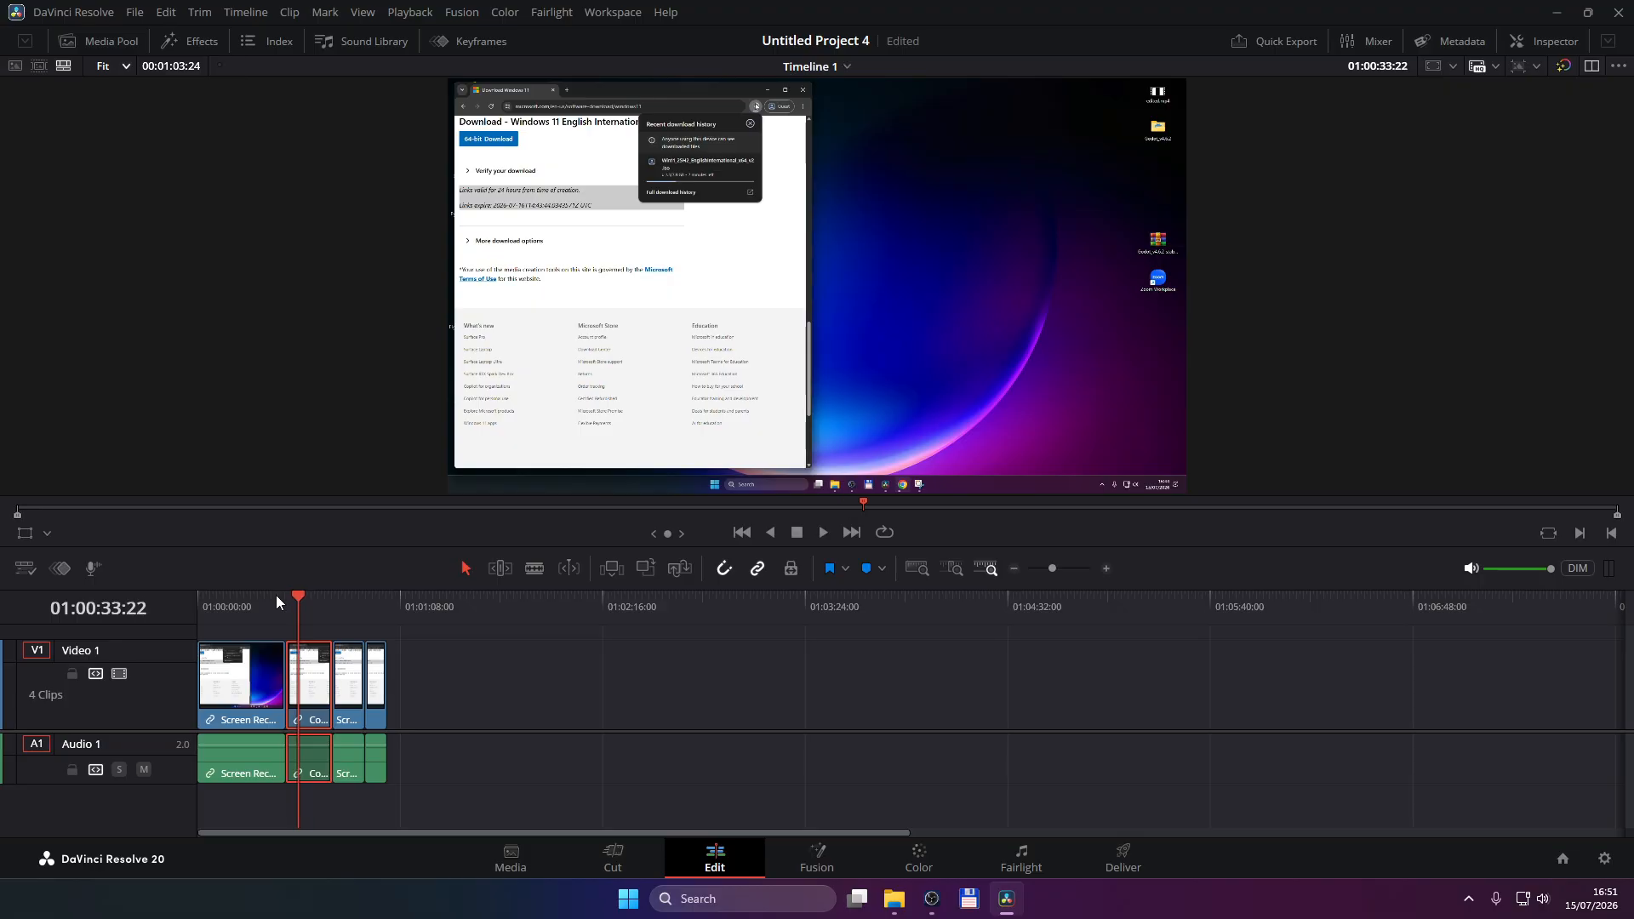
Step: Raise the compound clip's speed to 2009% with Ripple Timeline enabled and play back the result
right_click(314, 679)
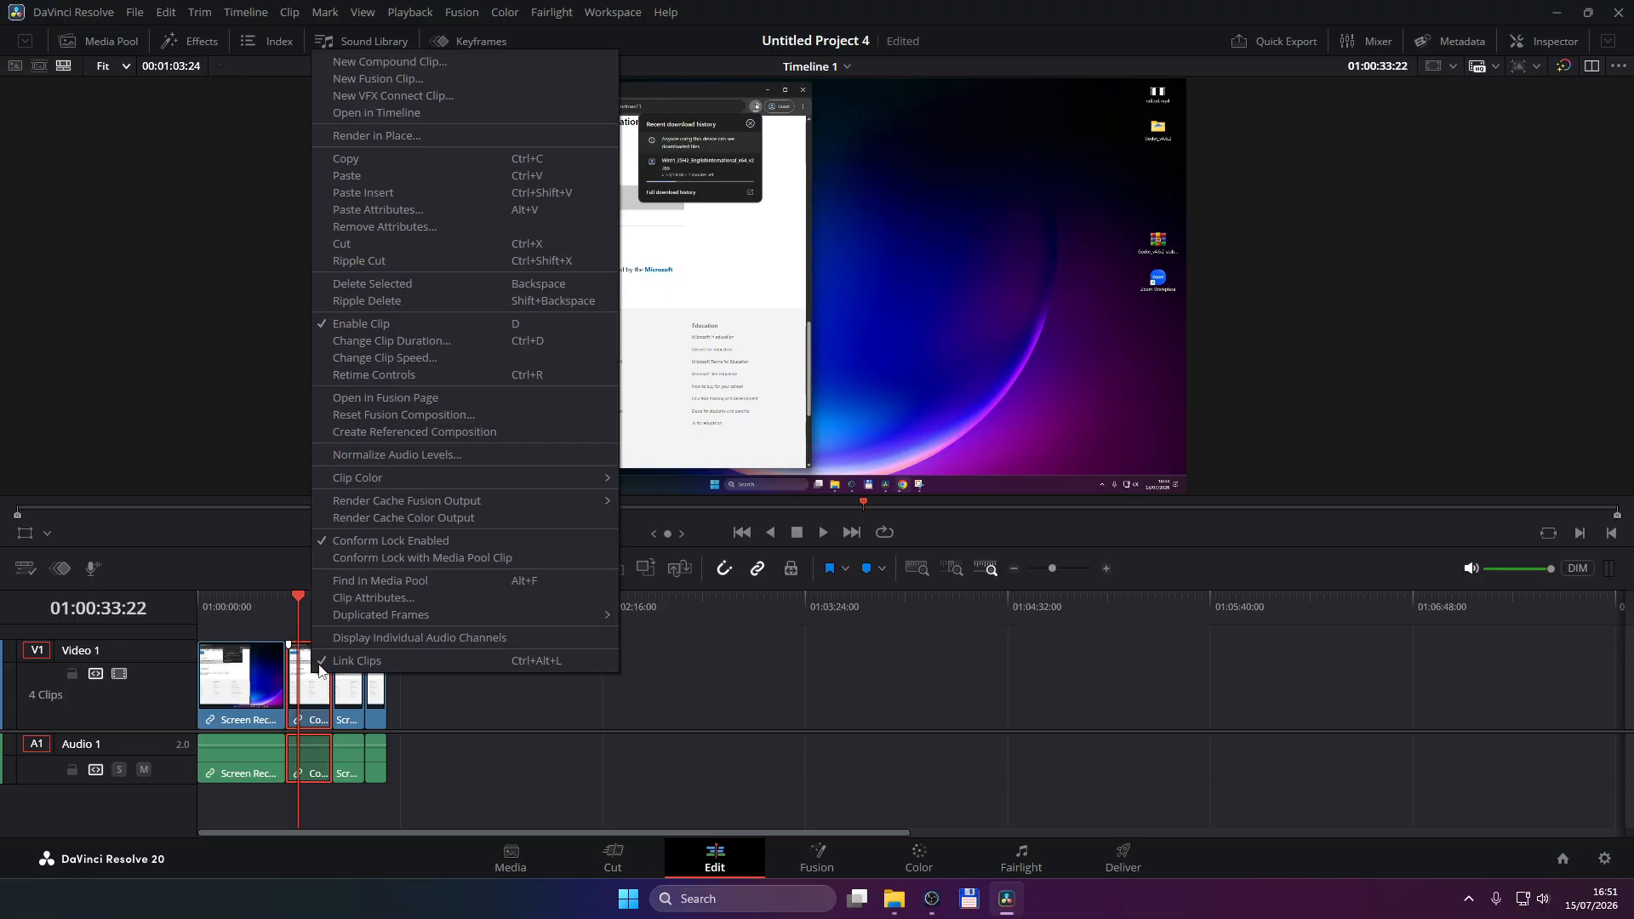
click(412, 357)
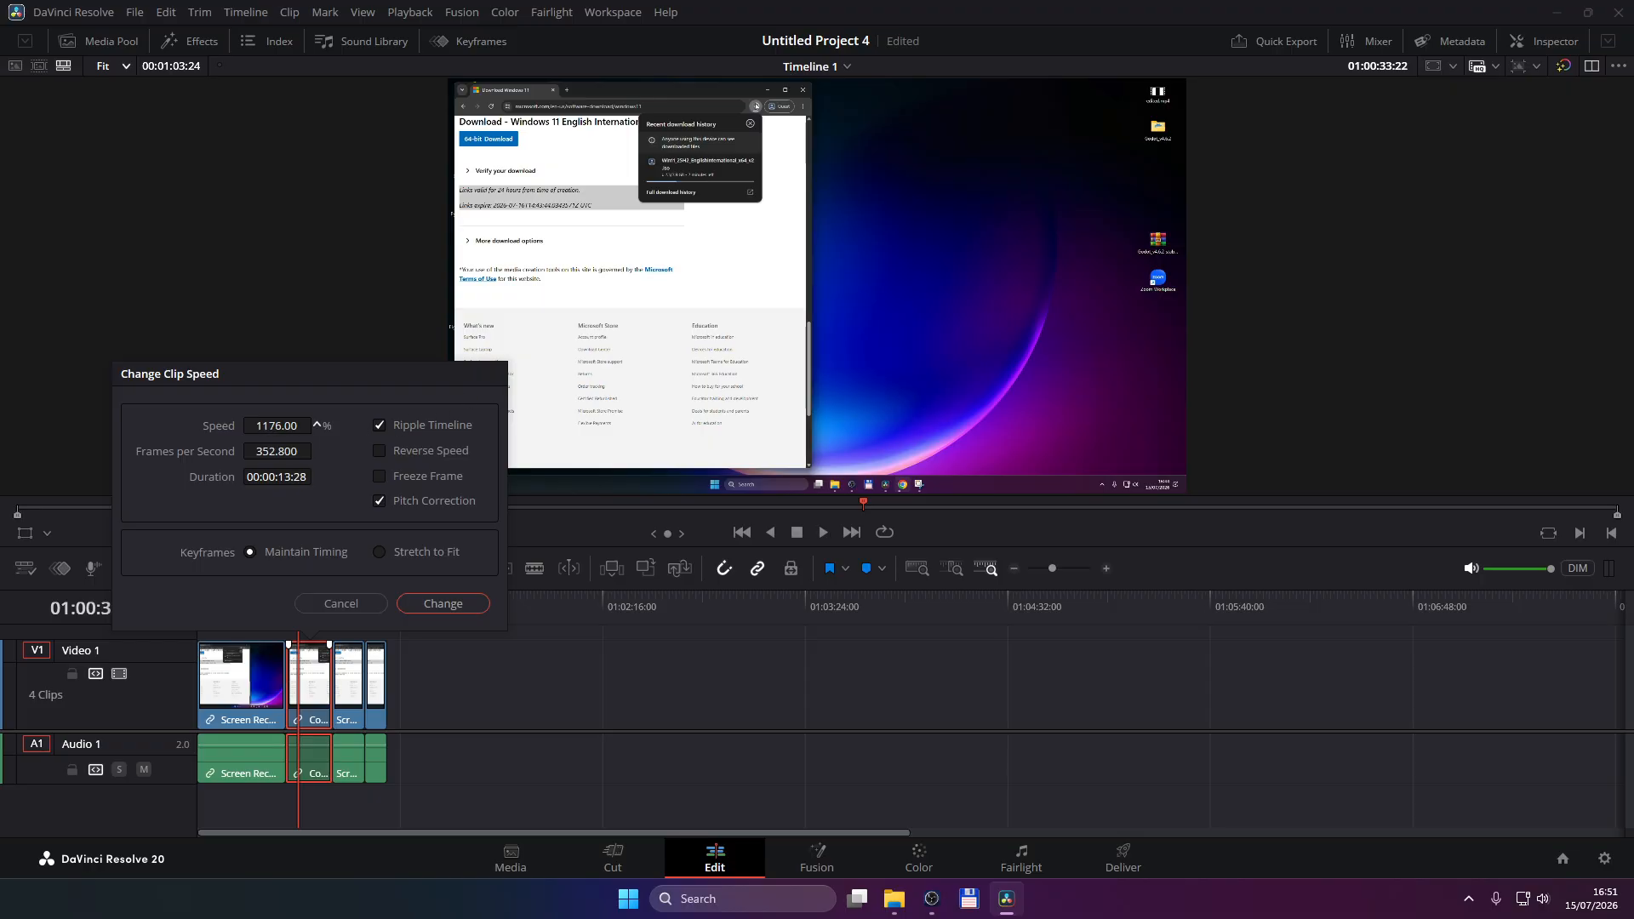
drag(317, 425, 317, 424)
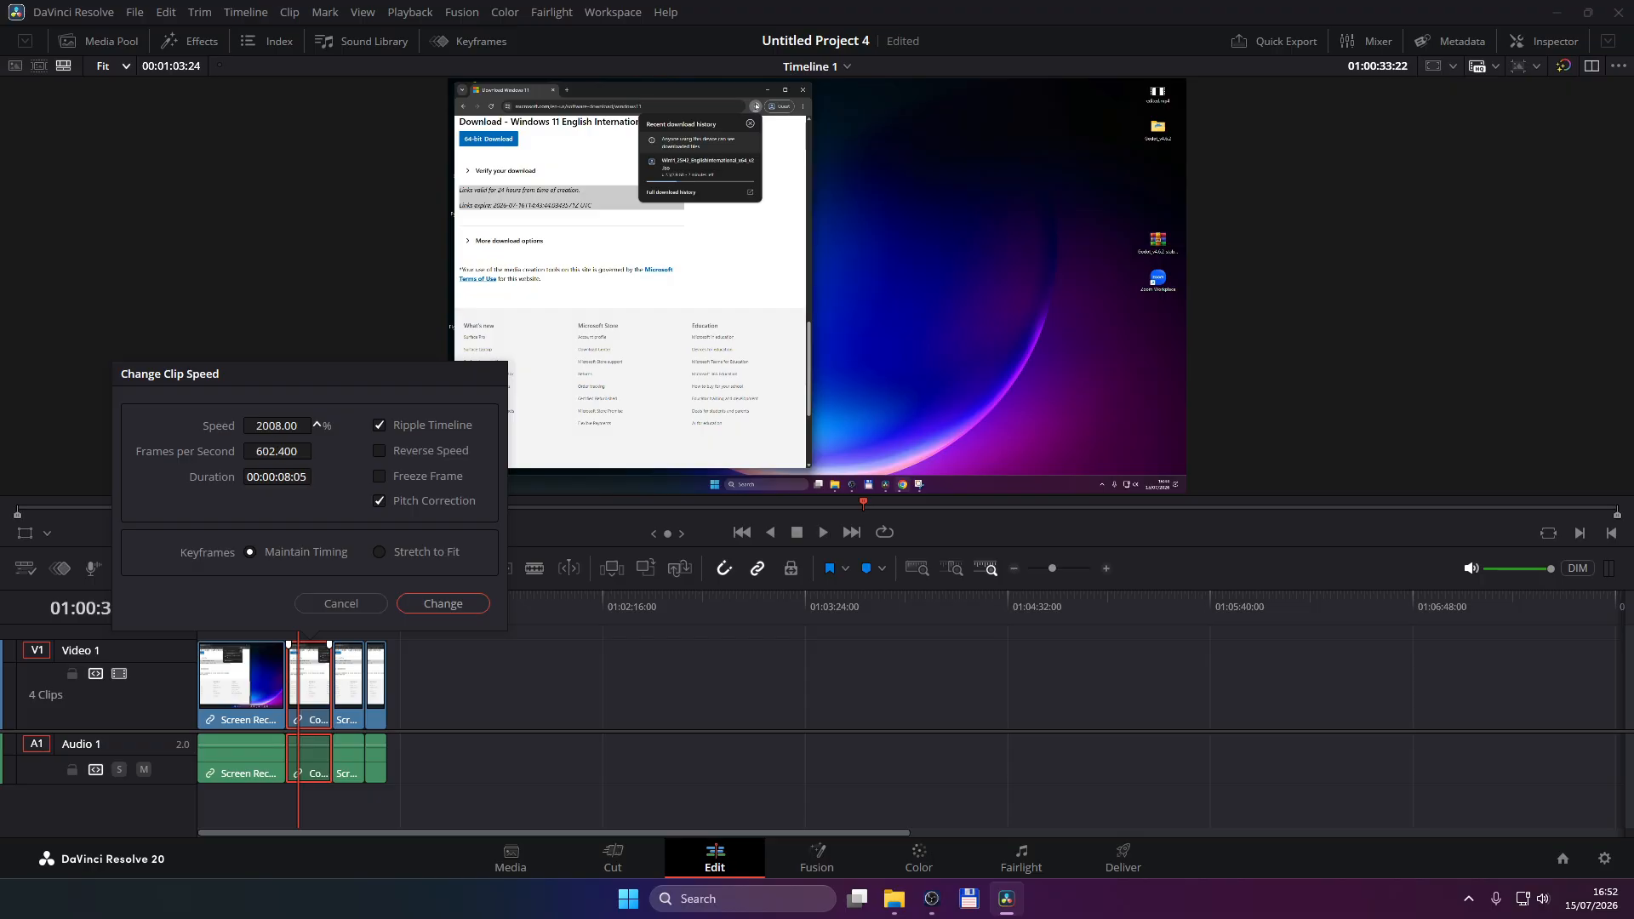
click(436, 603)
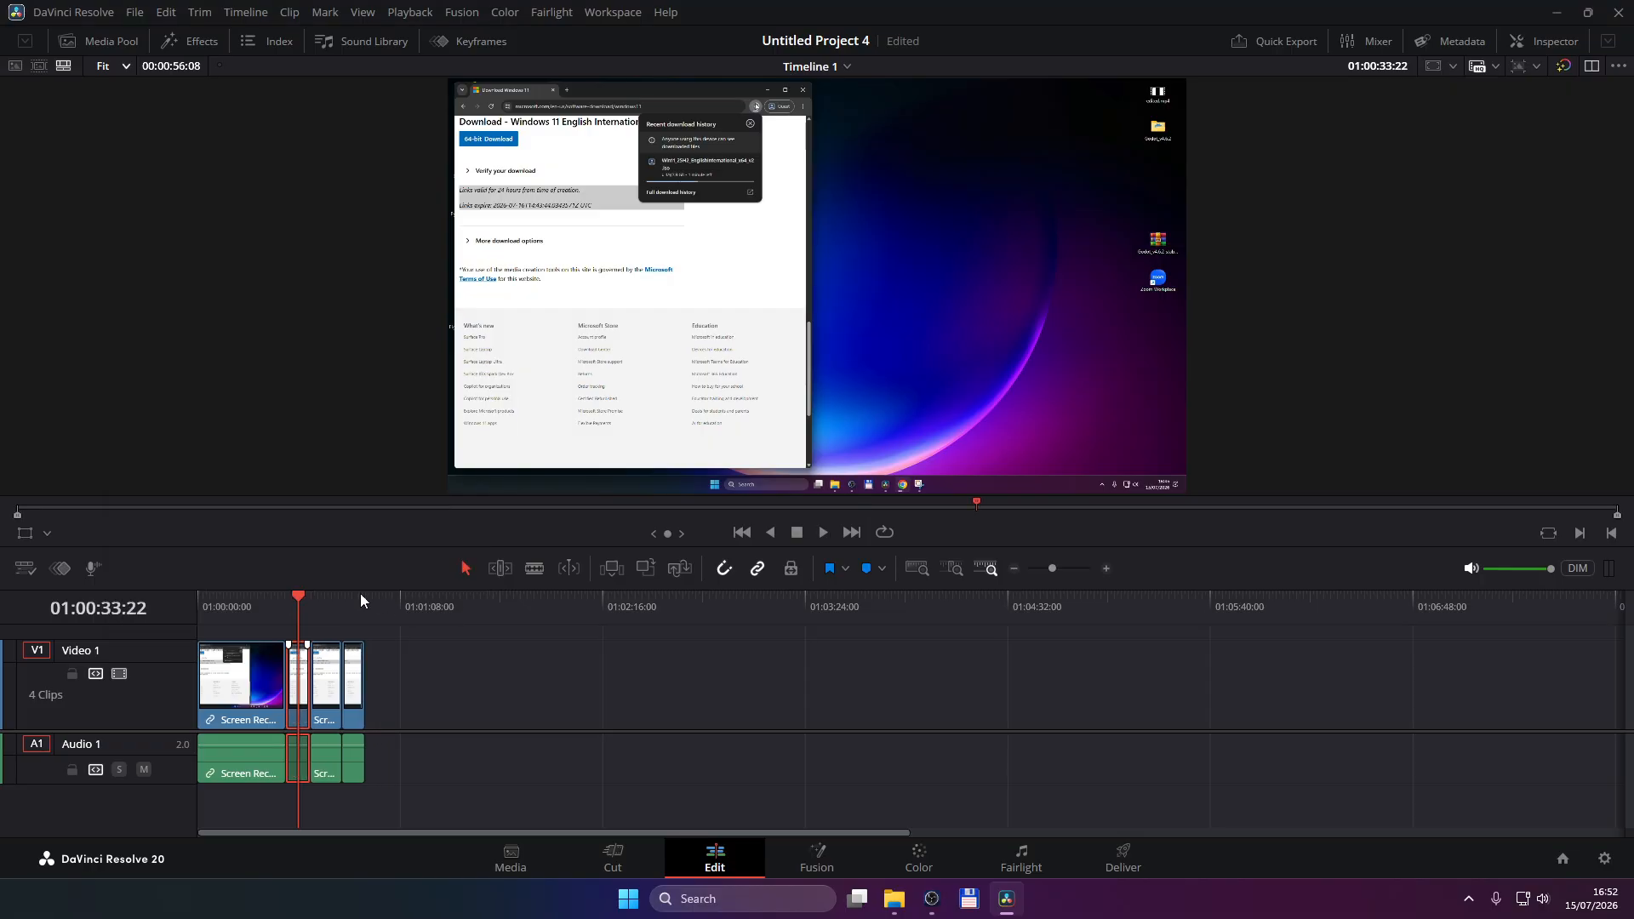
click(281, 597)
click(268, 594)
key(space)
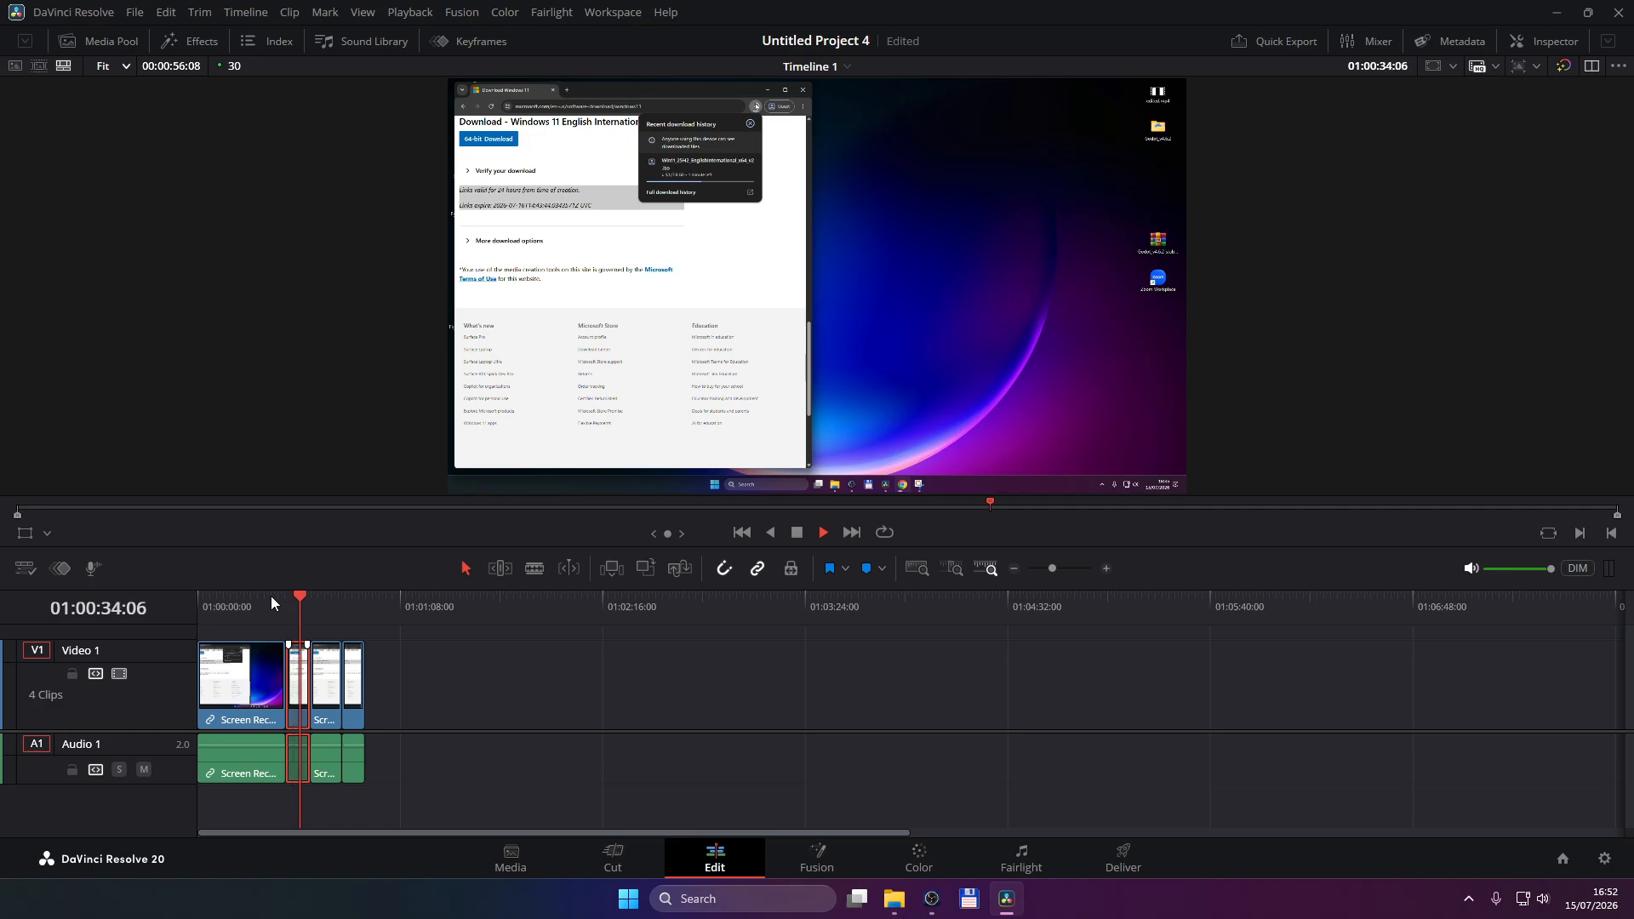
key(space)
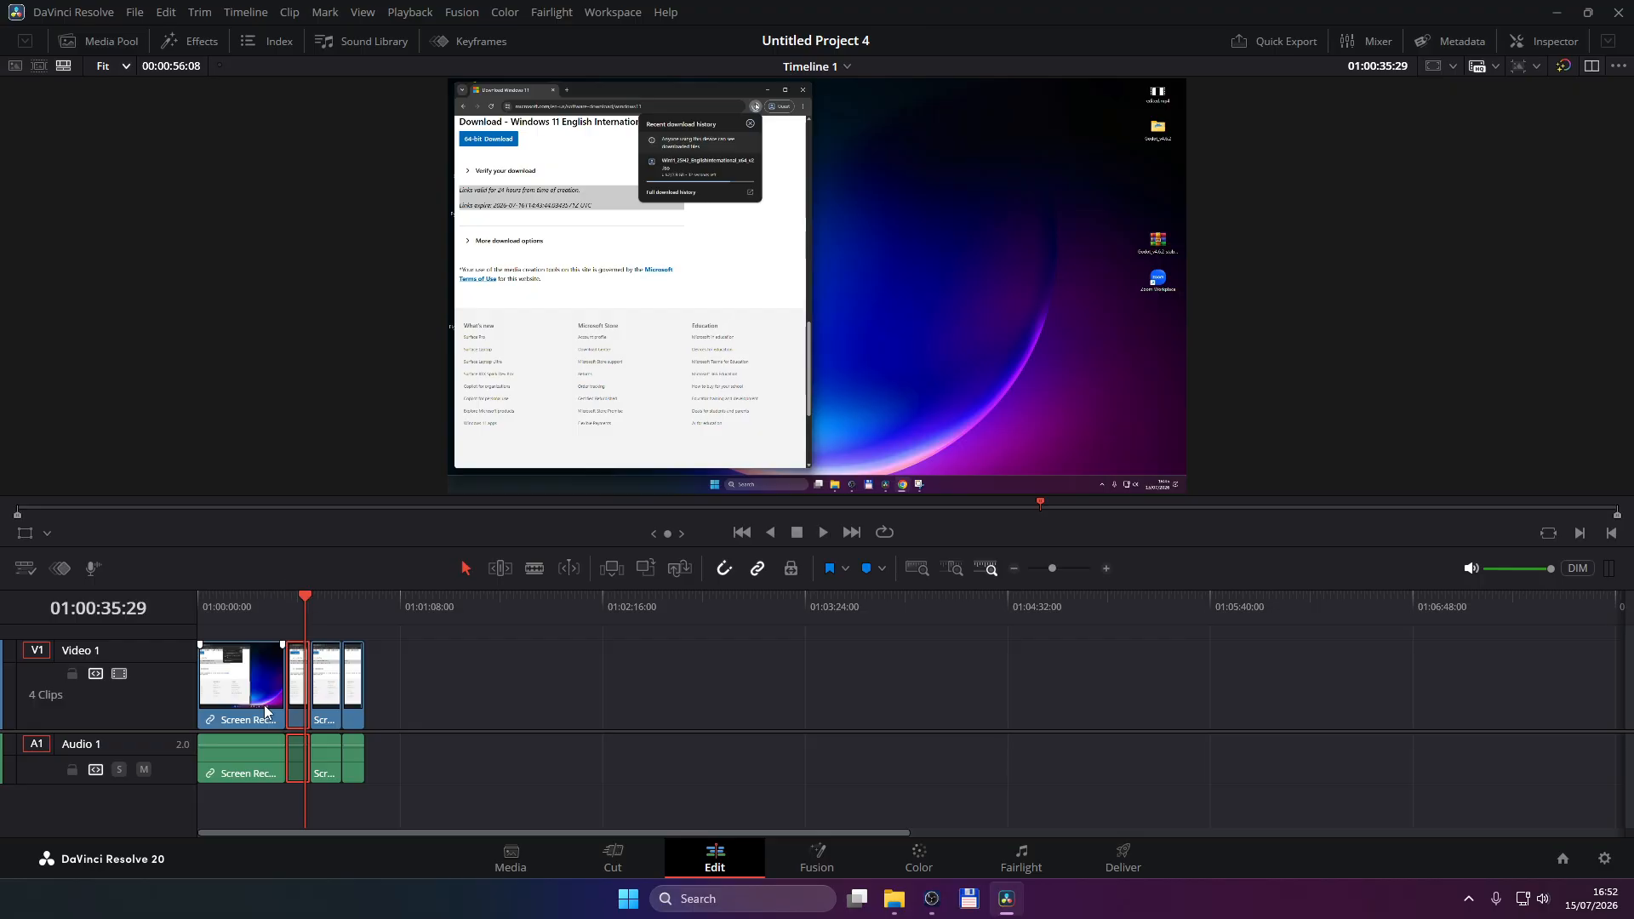
Step: Reset the compound clip's speed to 100%
right_click(295, 693)
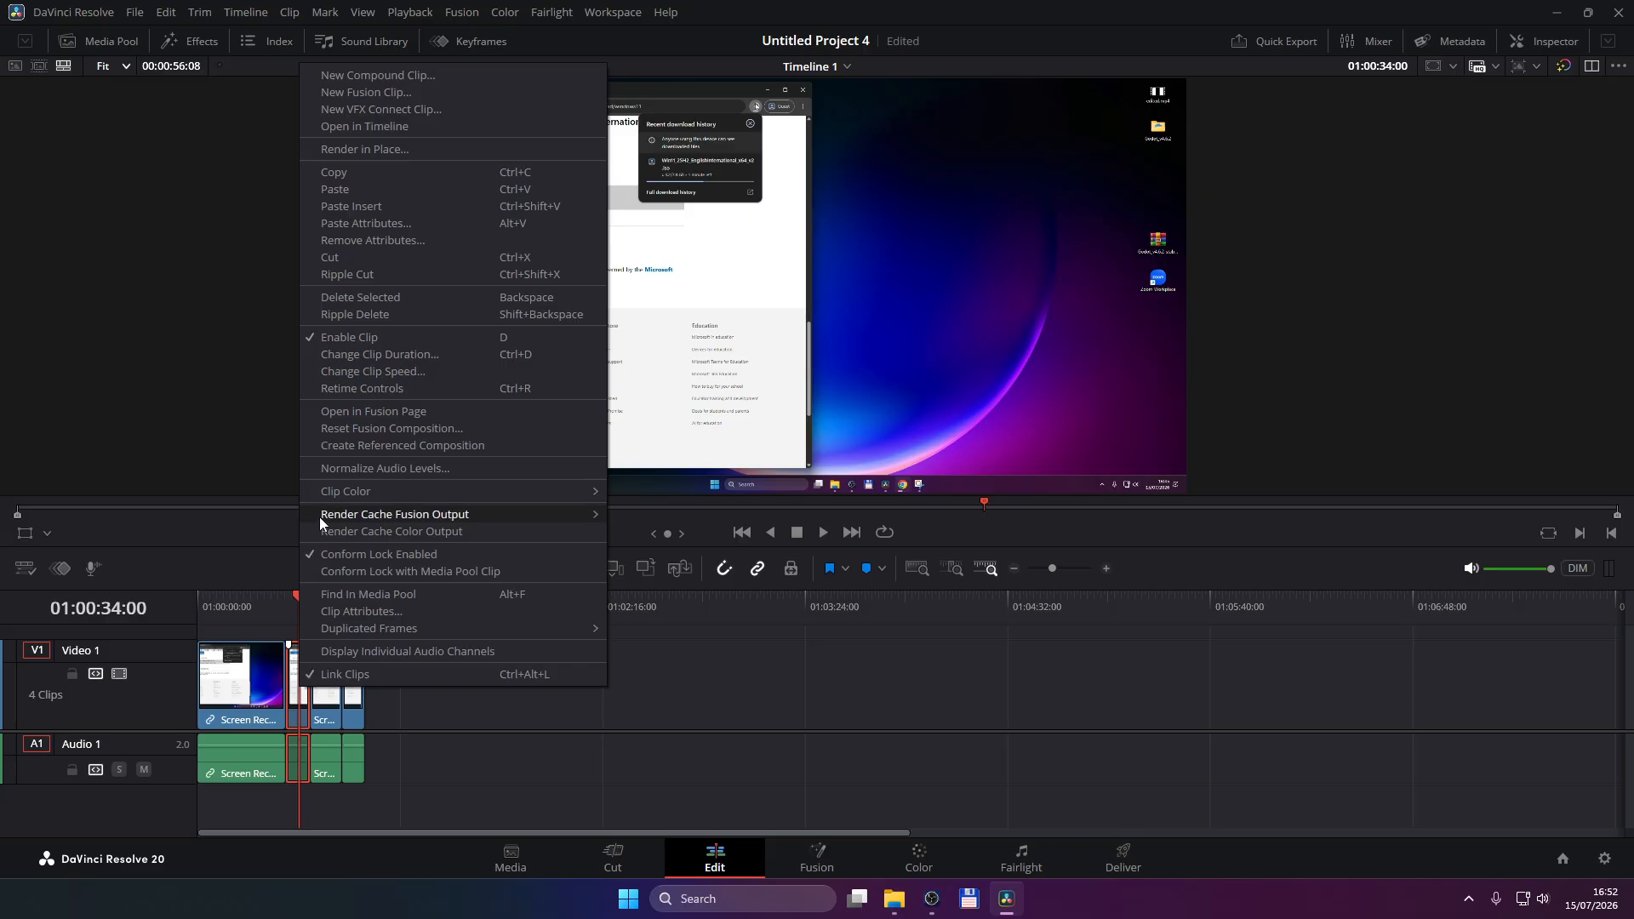
click(422, 372)
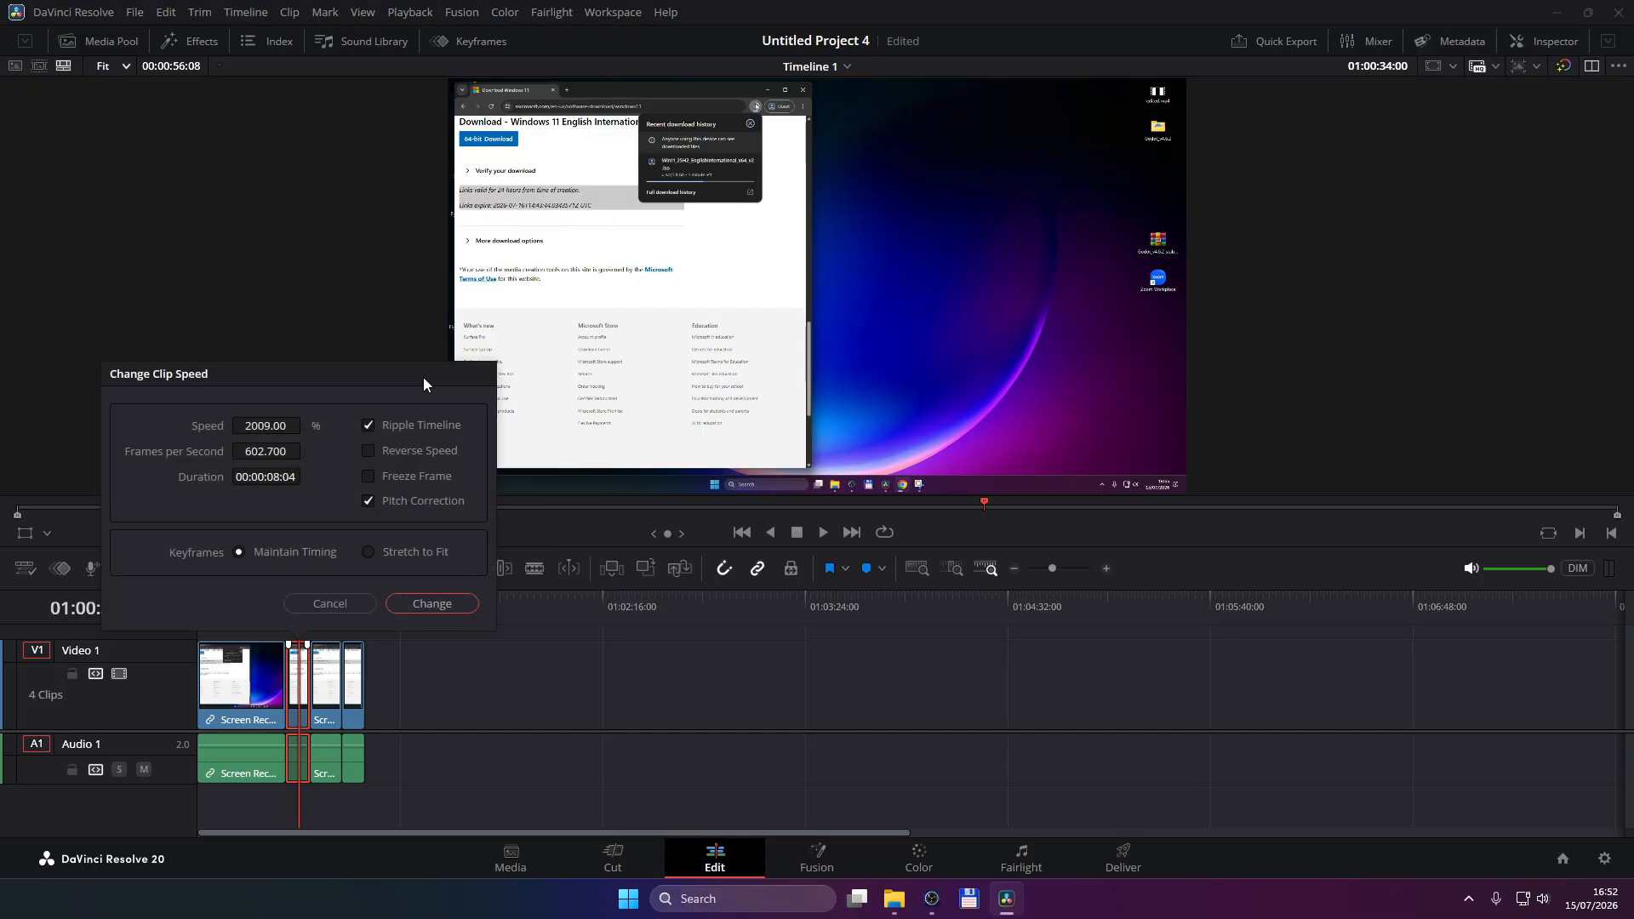
click(270, 425)
text(100)
key(Return)
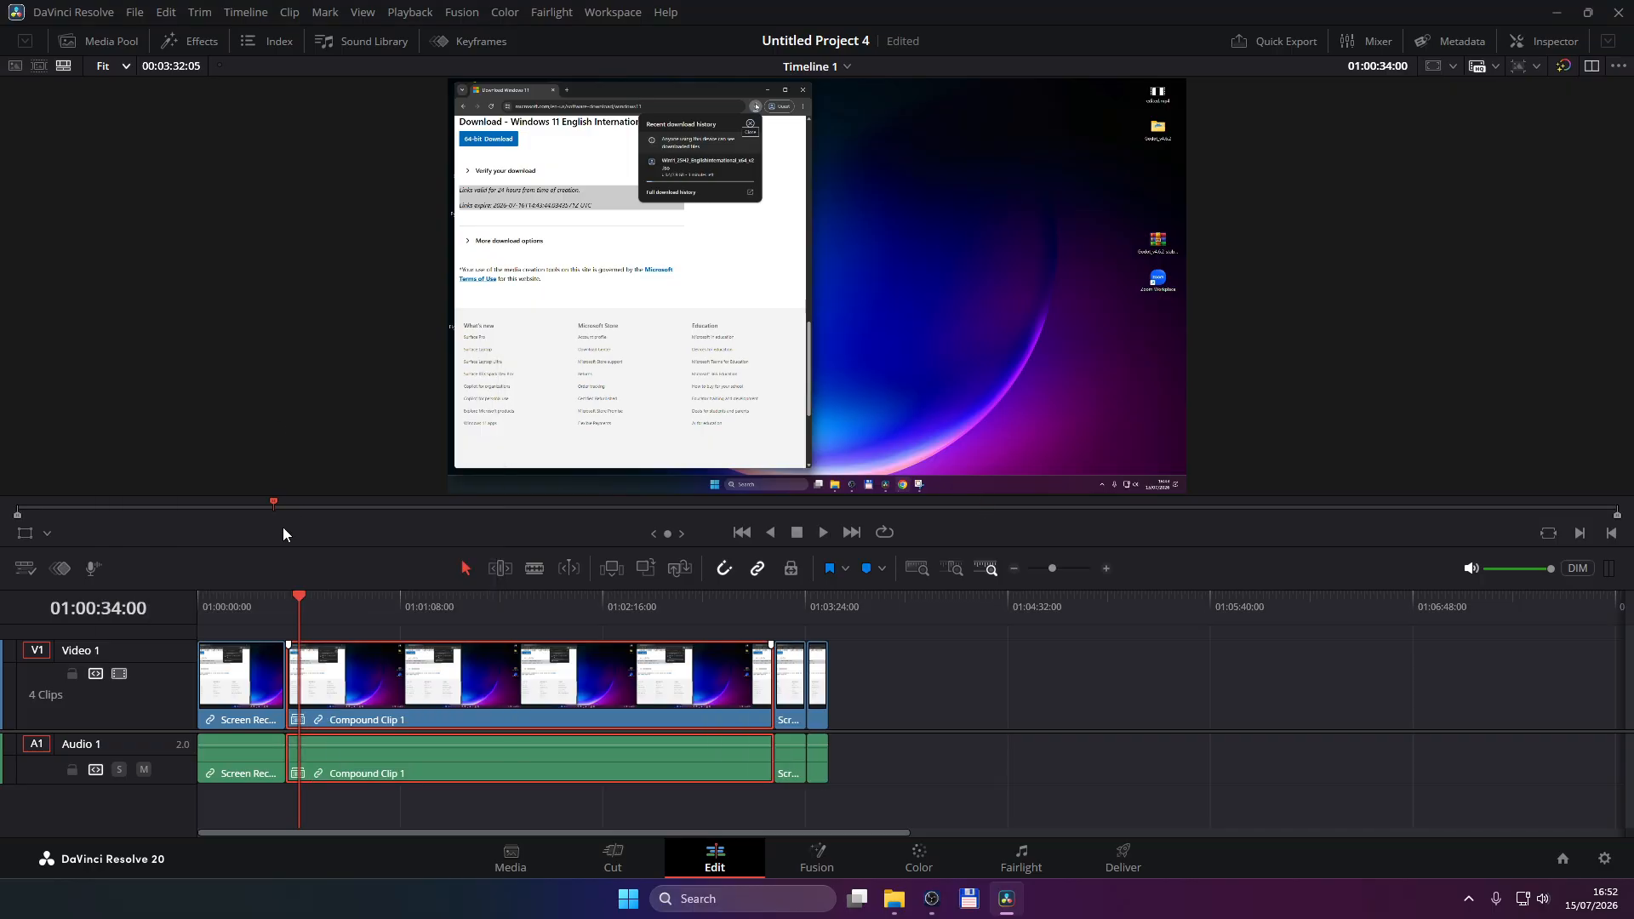
Step: Turn off Ripple Timeline for the compound clip and set its speed to 2000%
right_click(422, 662)
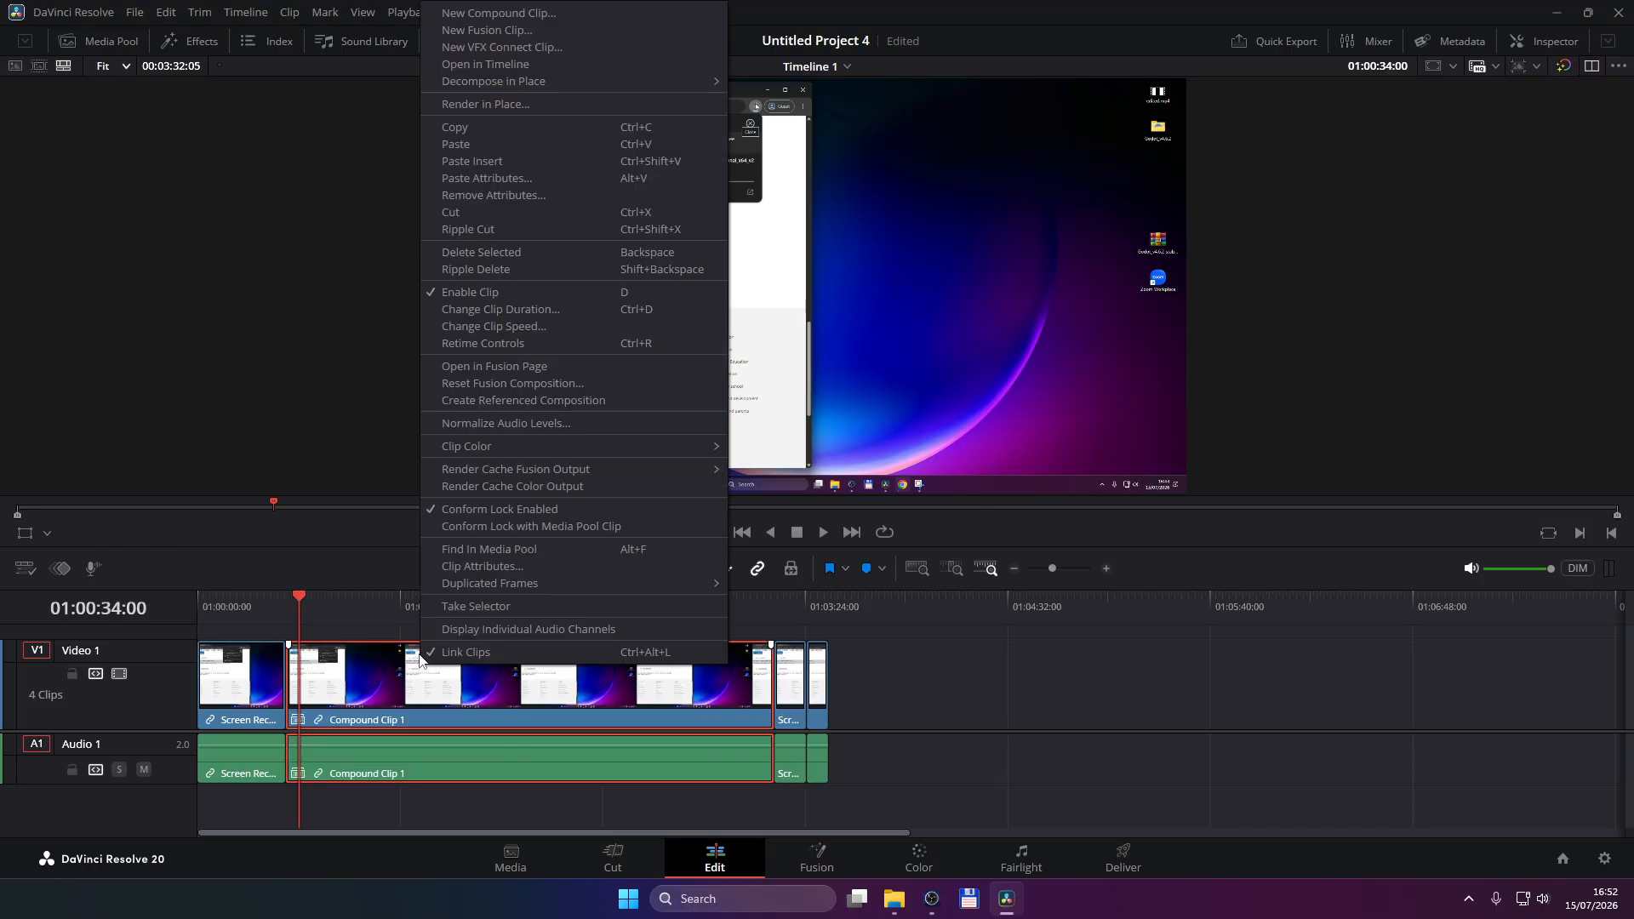
click(478, 332)
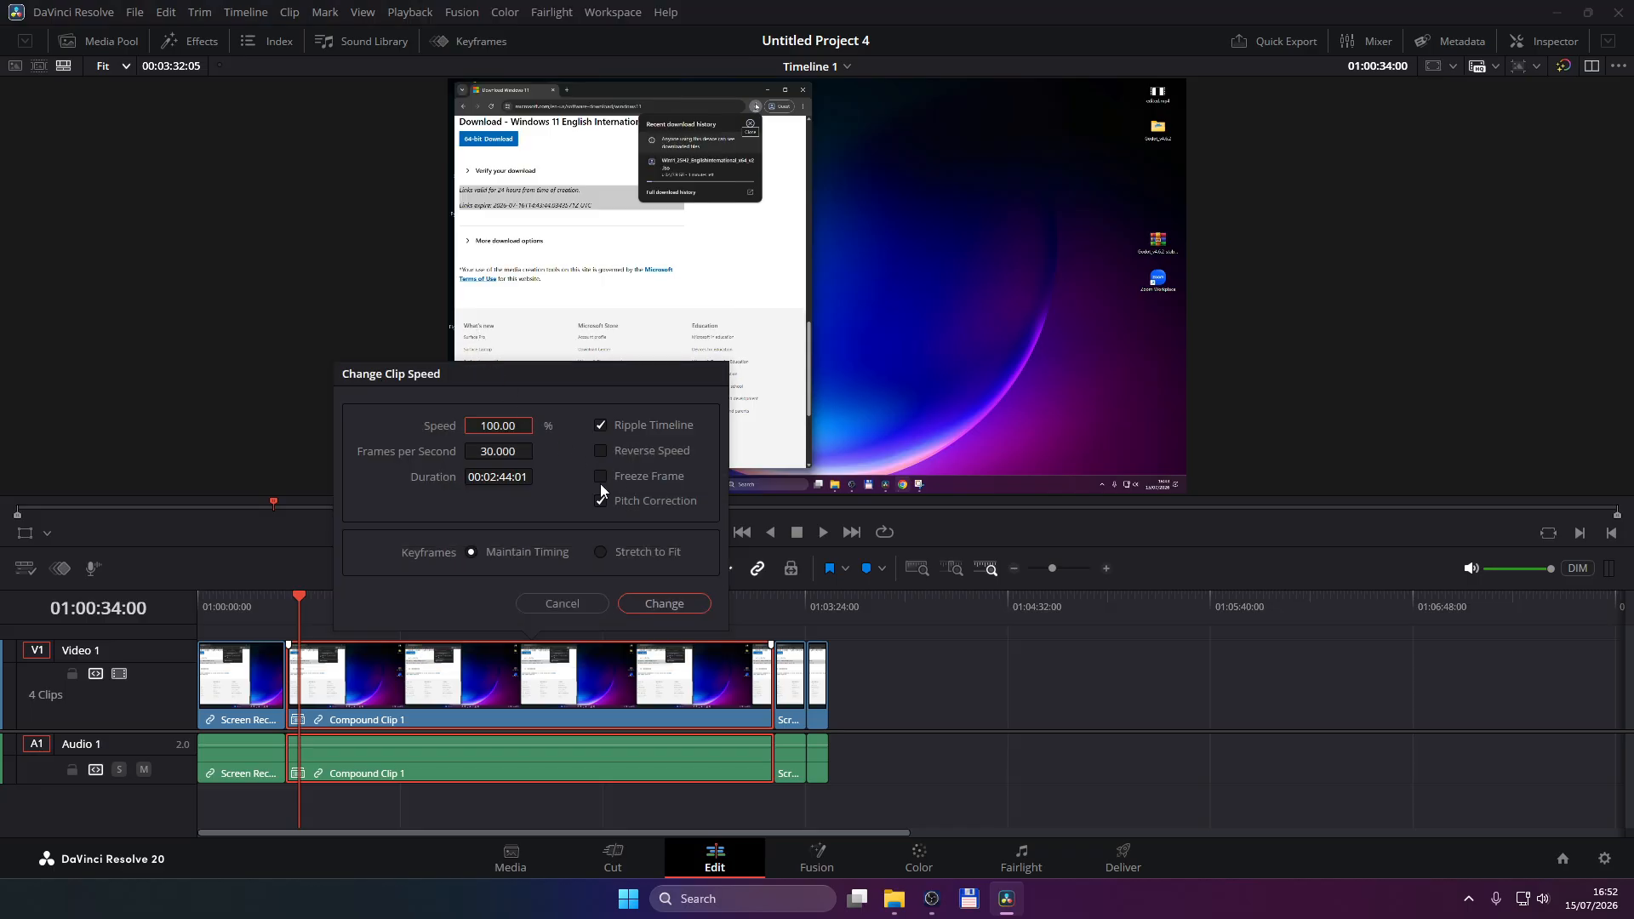
click(599, 425)
click(494, 428)
text(2000)
key(Return)
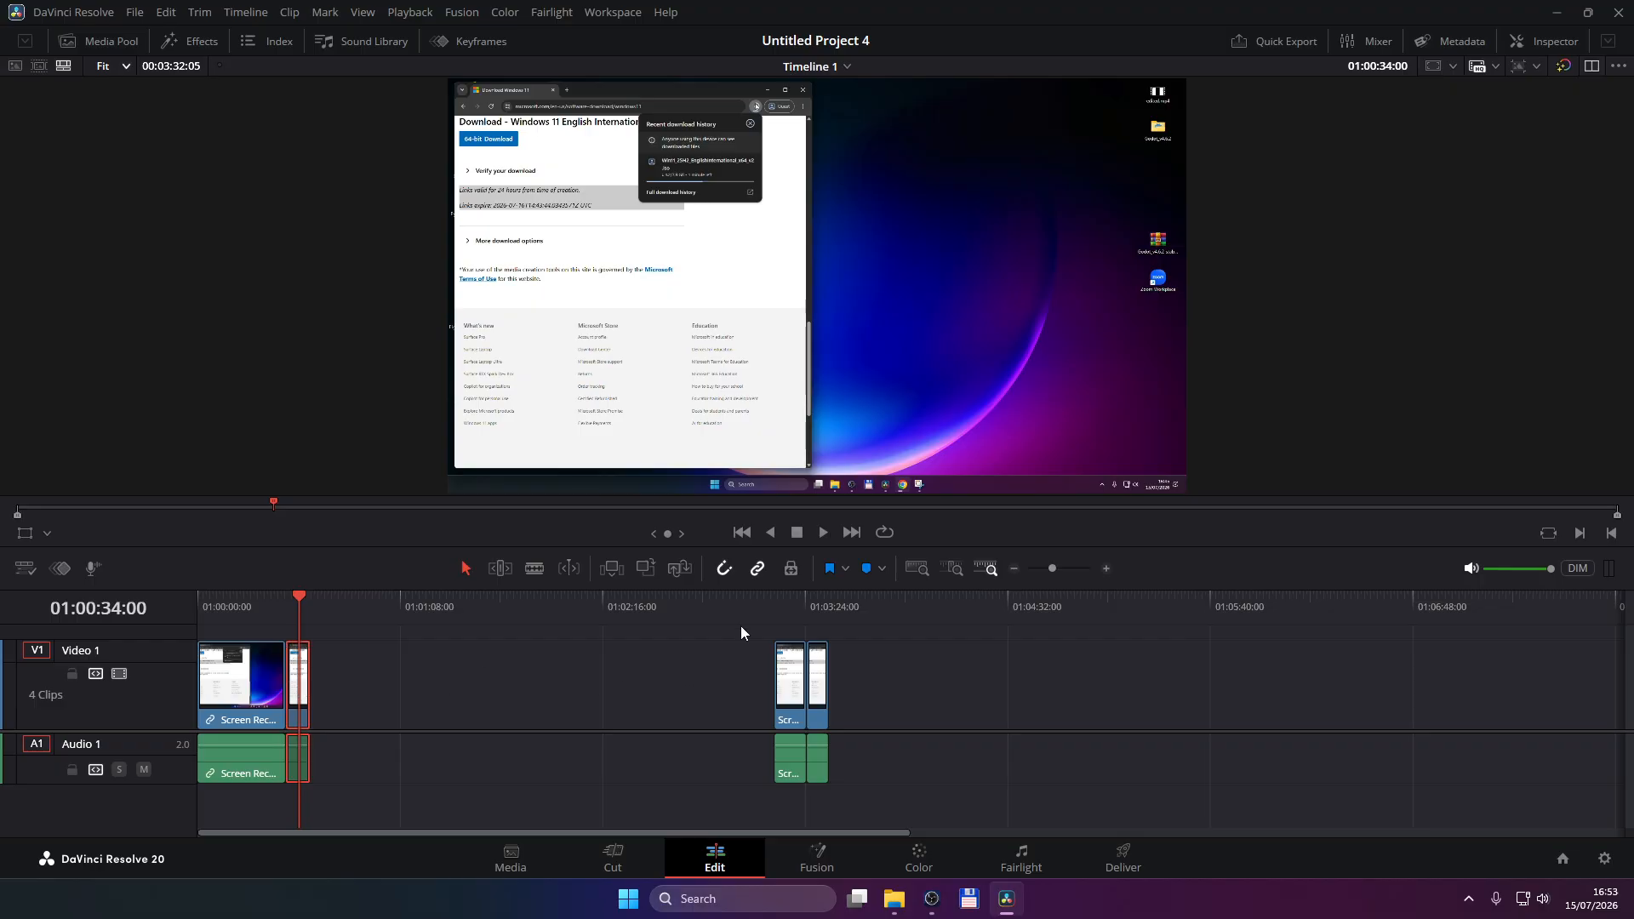
Step: Move the last two segments together against the end of the compound clip to close the gap
drag(740, 632, 859, 783)
drag(776, 668, 306, 719)
click(524, 708)
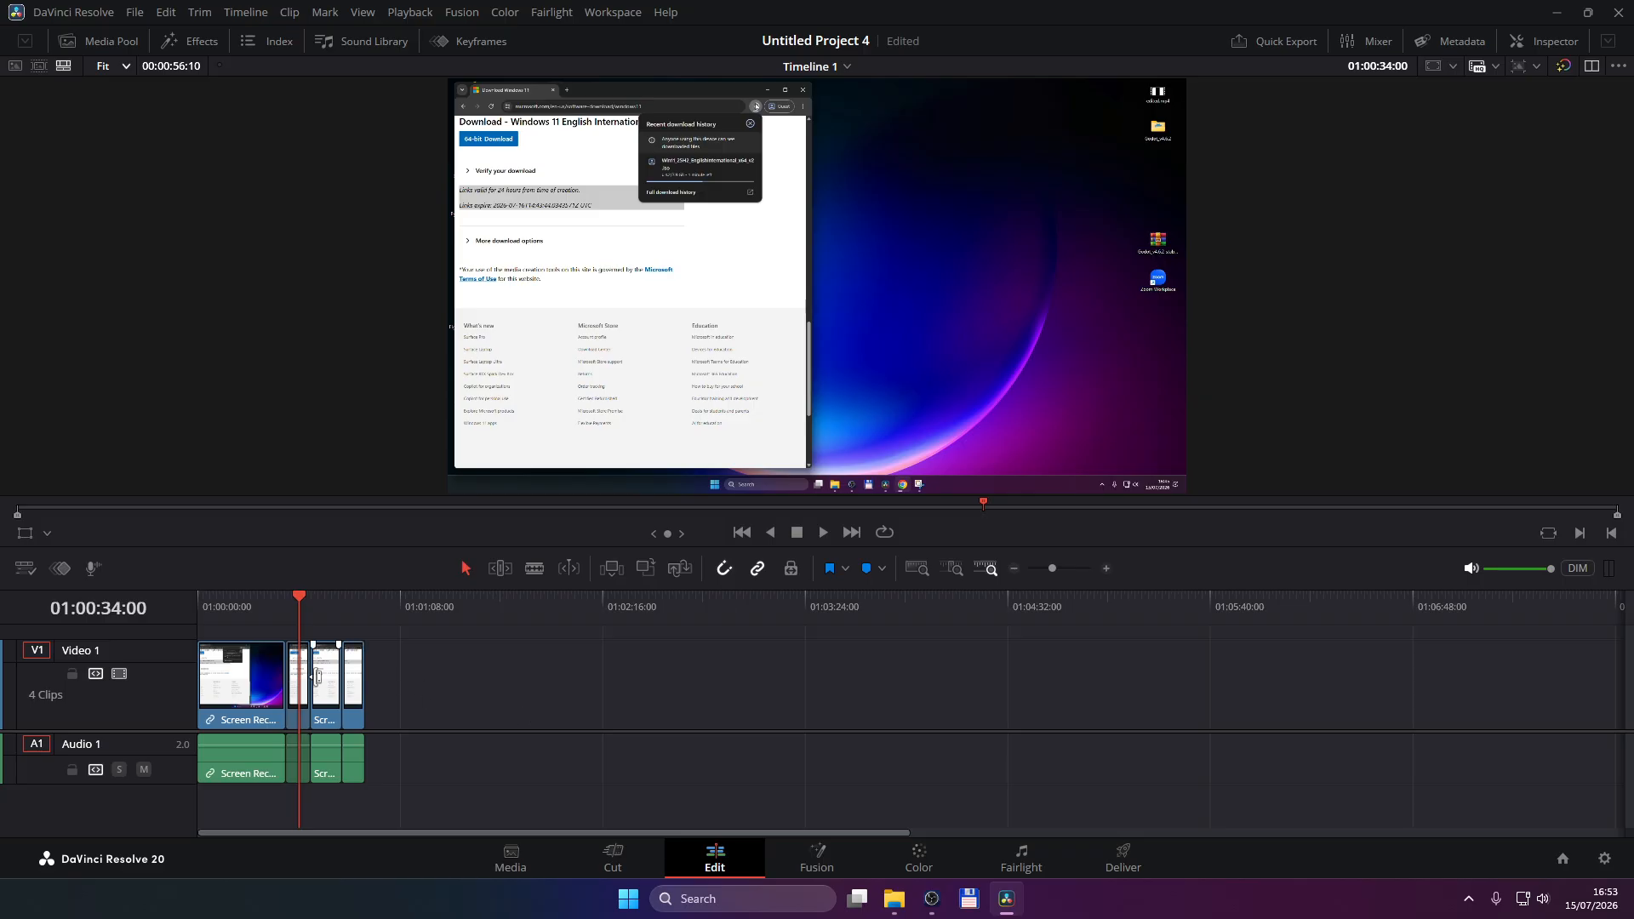
Step: Undo the segment move and the 2000% speed change, and decompose the compound clip in place using clips only
key(ctrl+z)
key(ctrl+z)
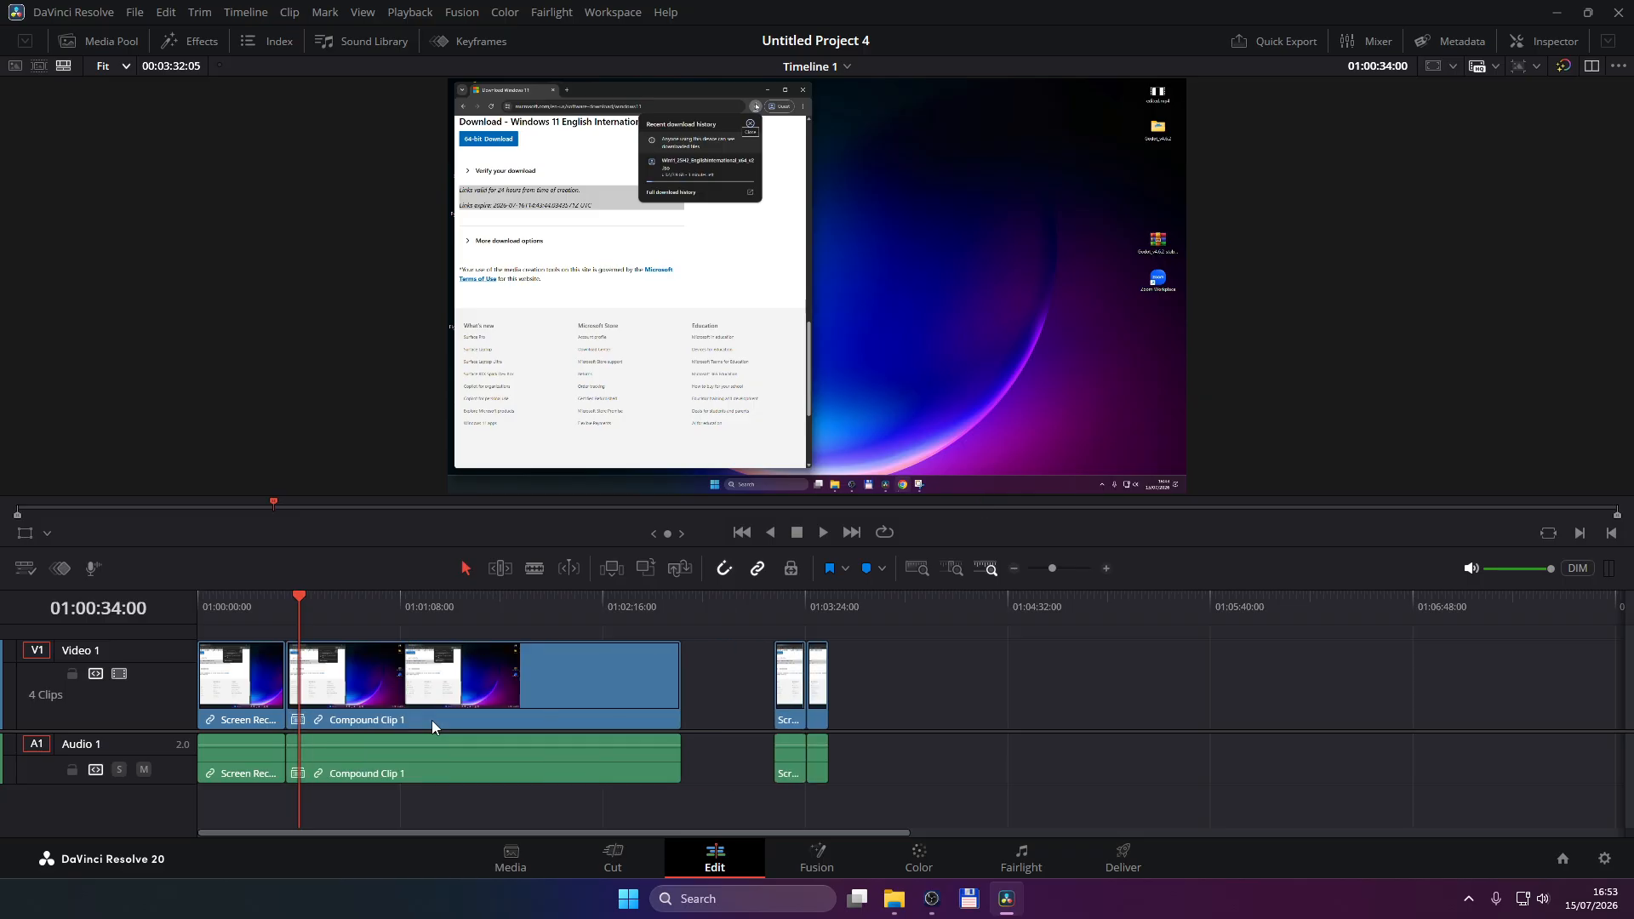
right_click(454, 696)
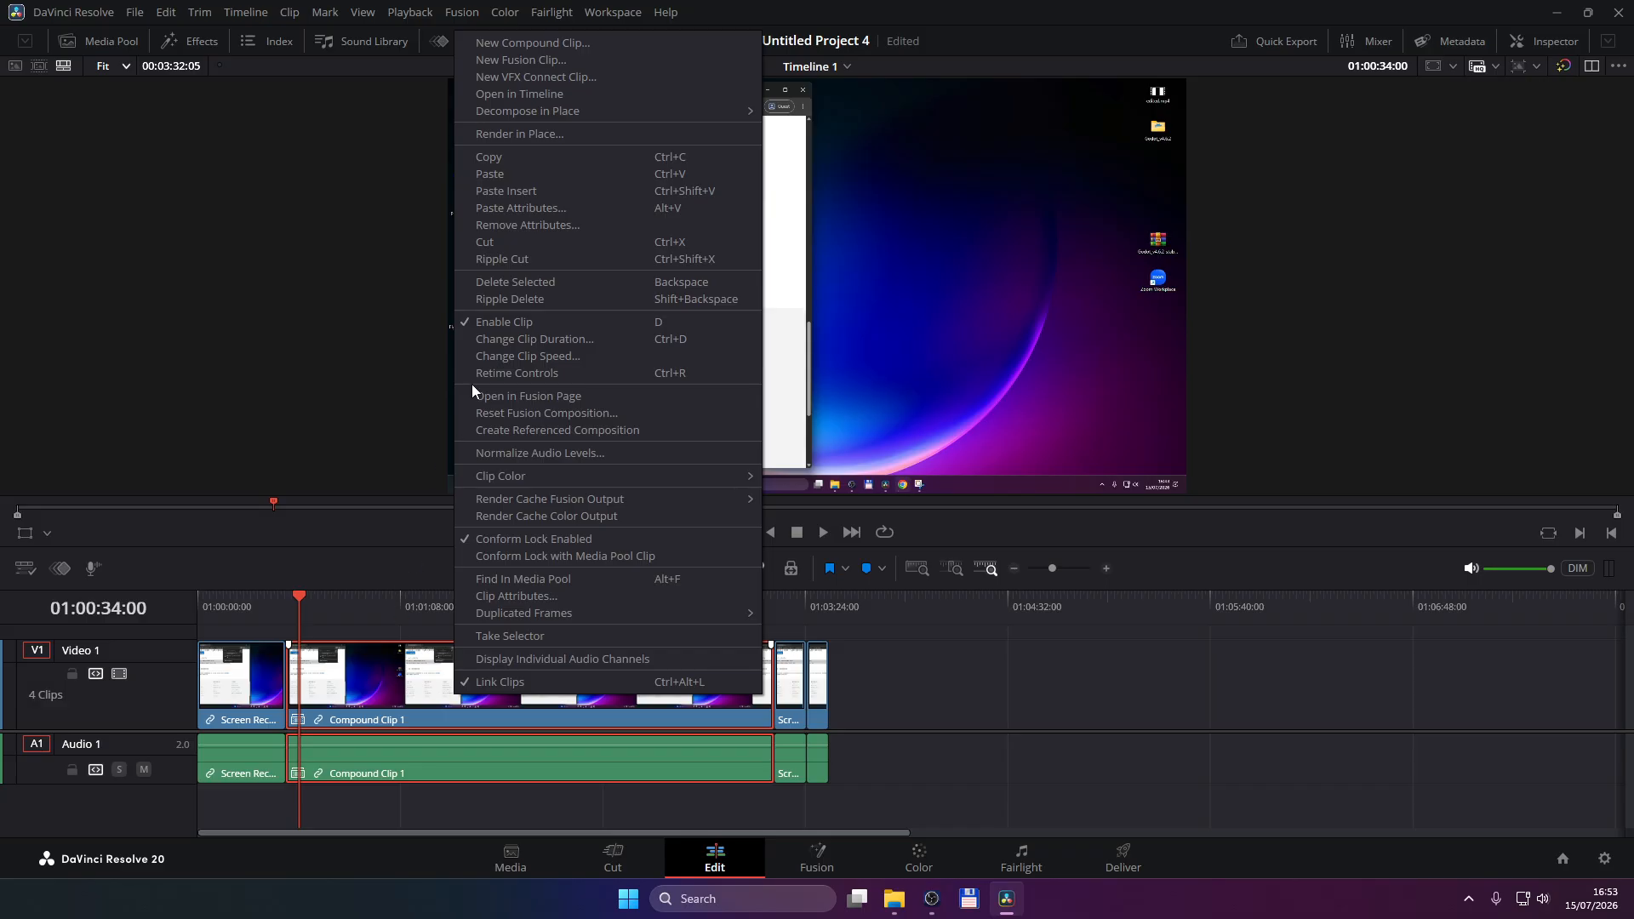
mouse_move(541, 116)
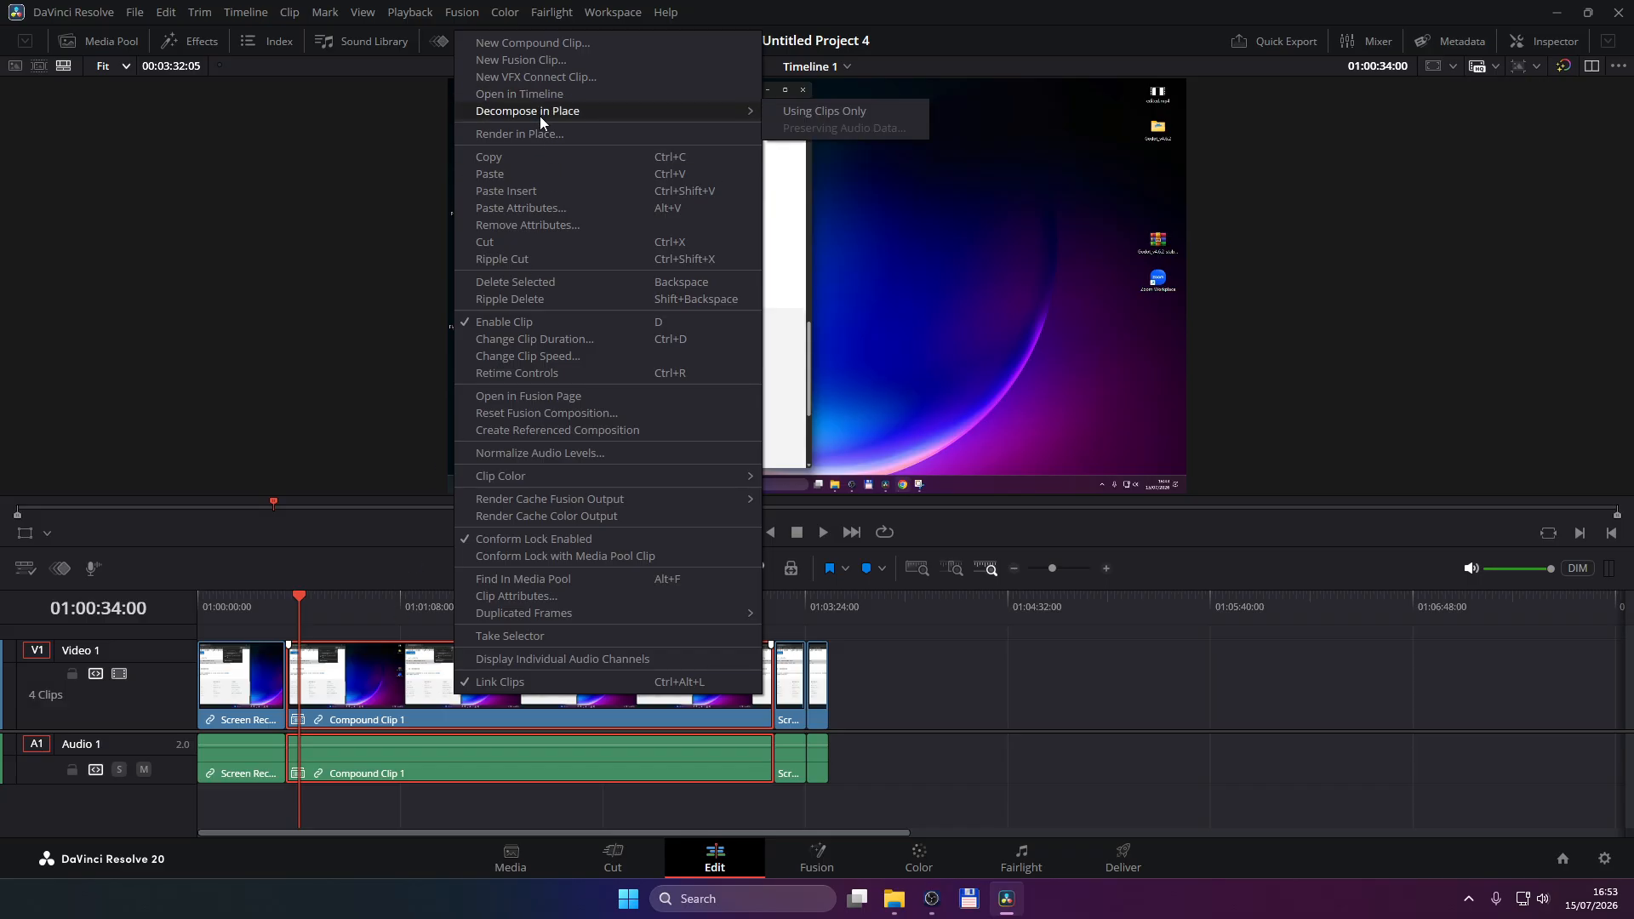
click(820, 110)
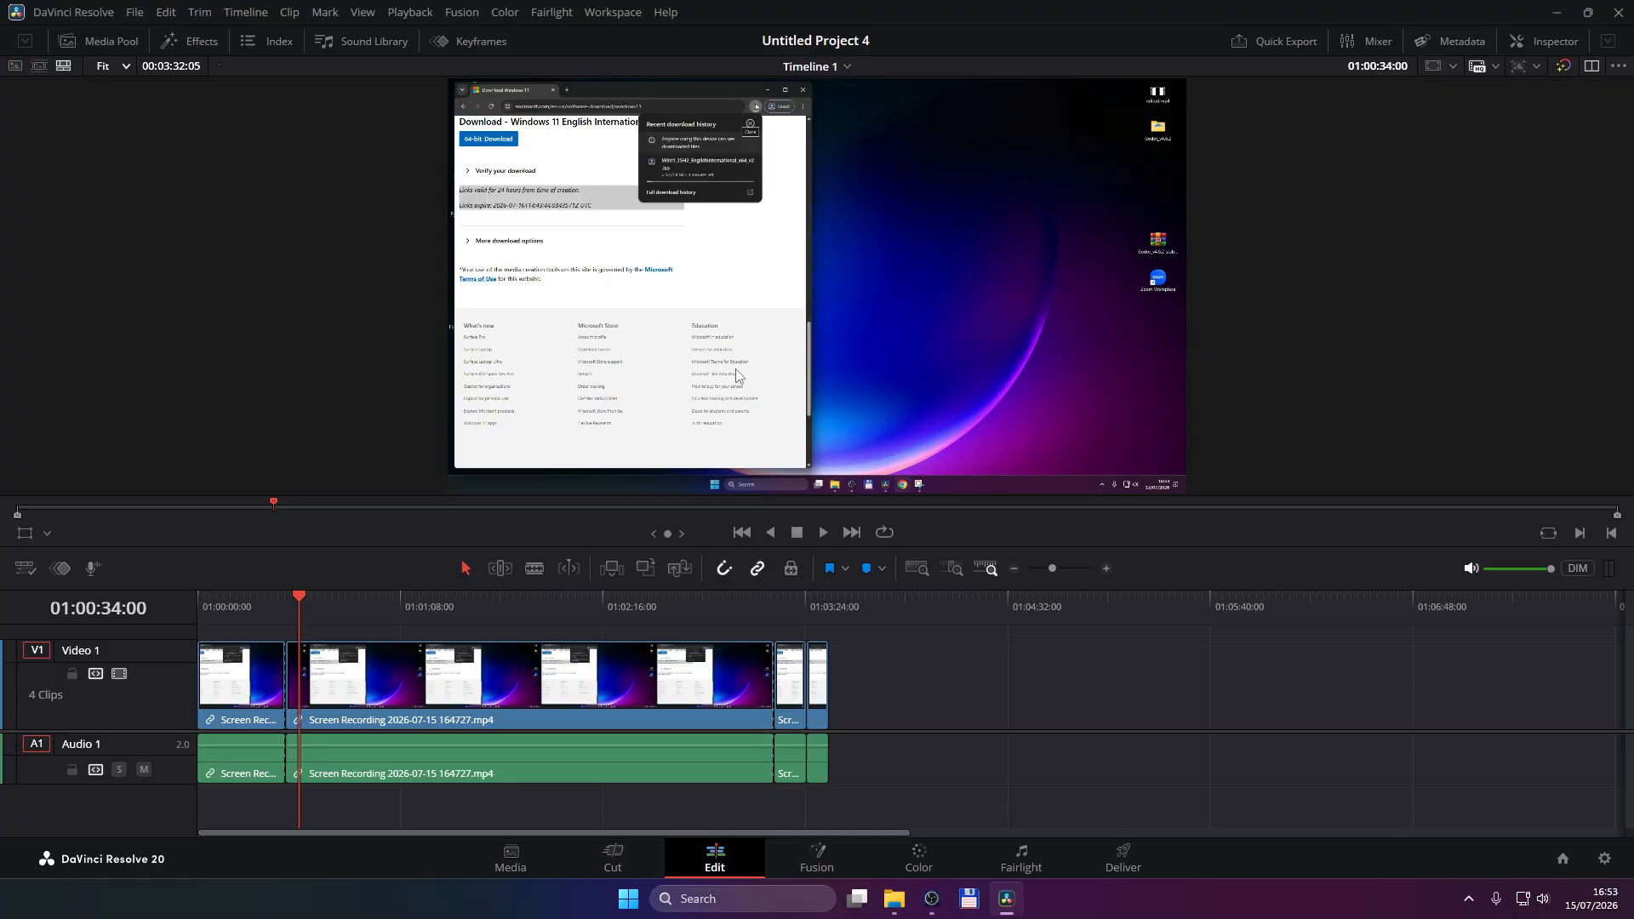
Step: Set the speed of the long middle segment of the recording to 200%
right_click(387, 687)
click(811, 699)
right_click(609, 674)
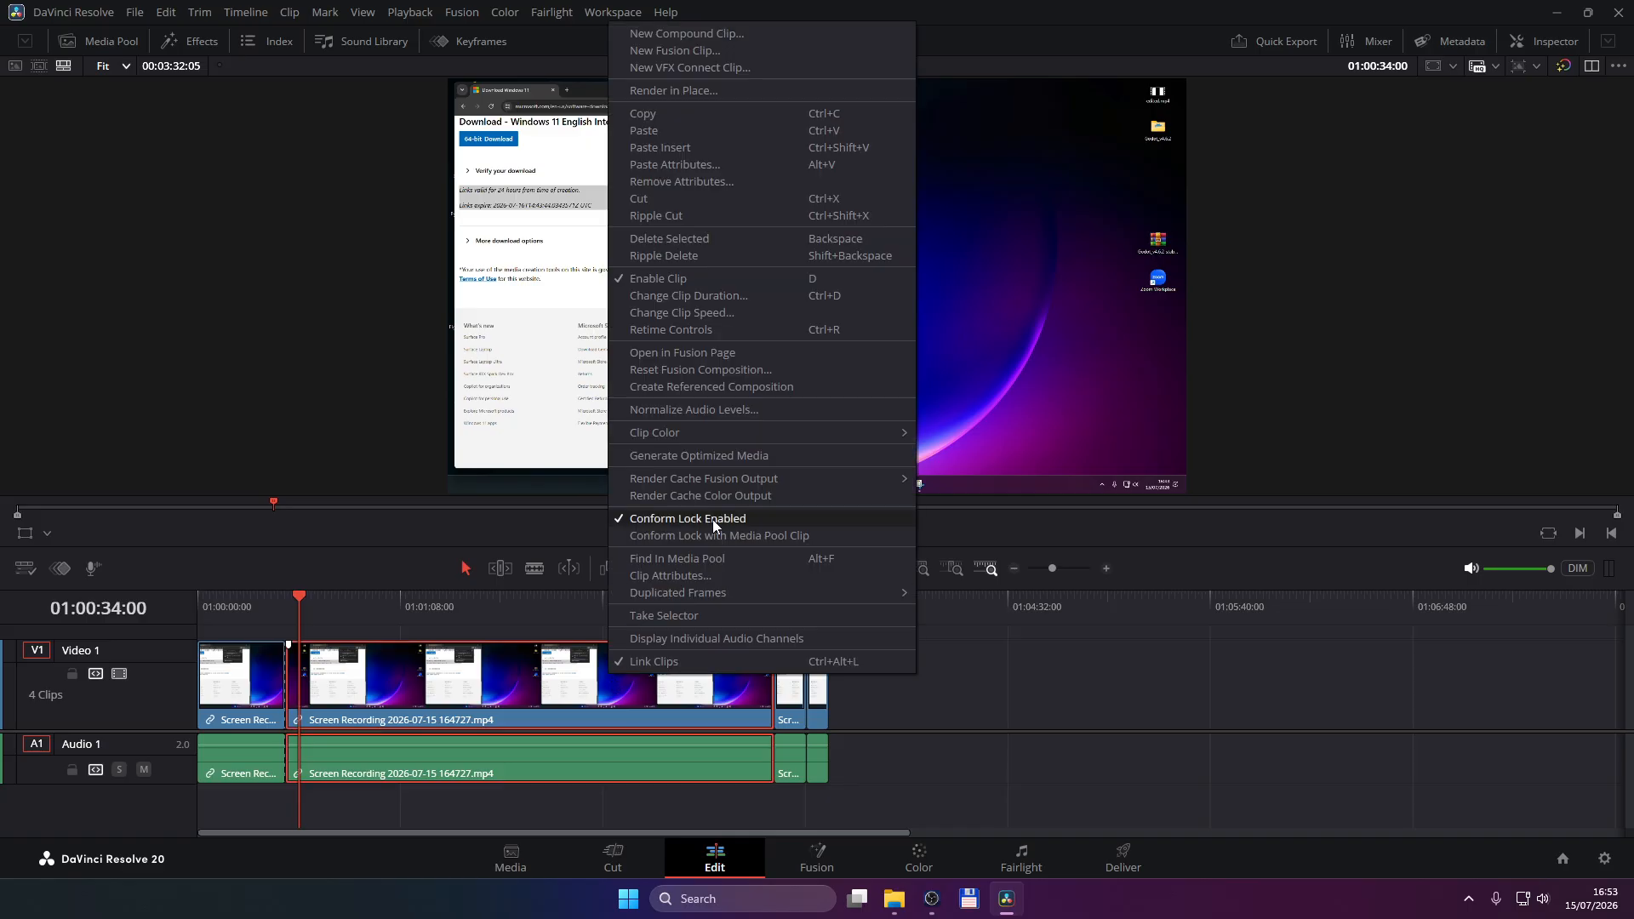
click(699, 312)
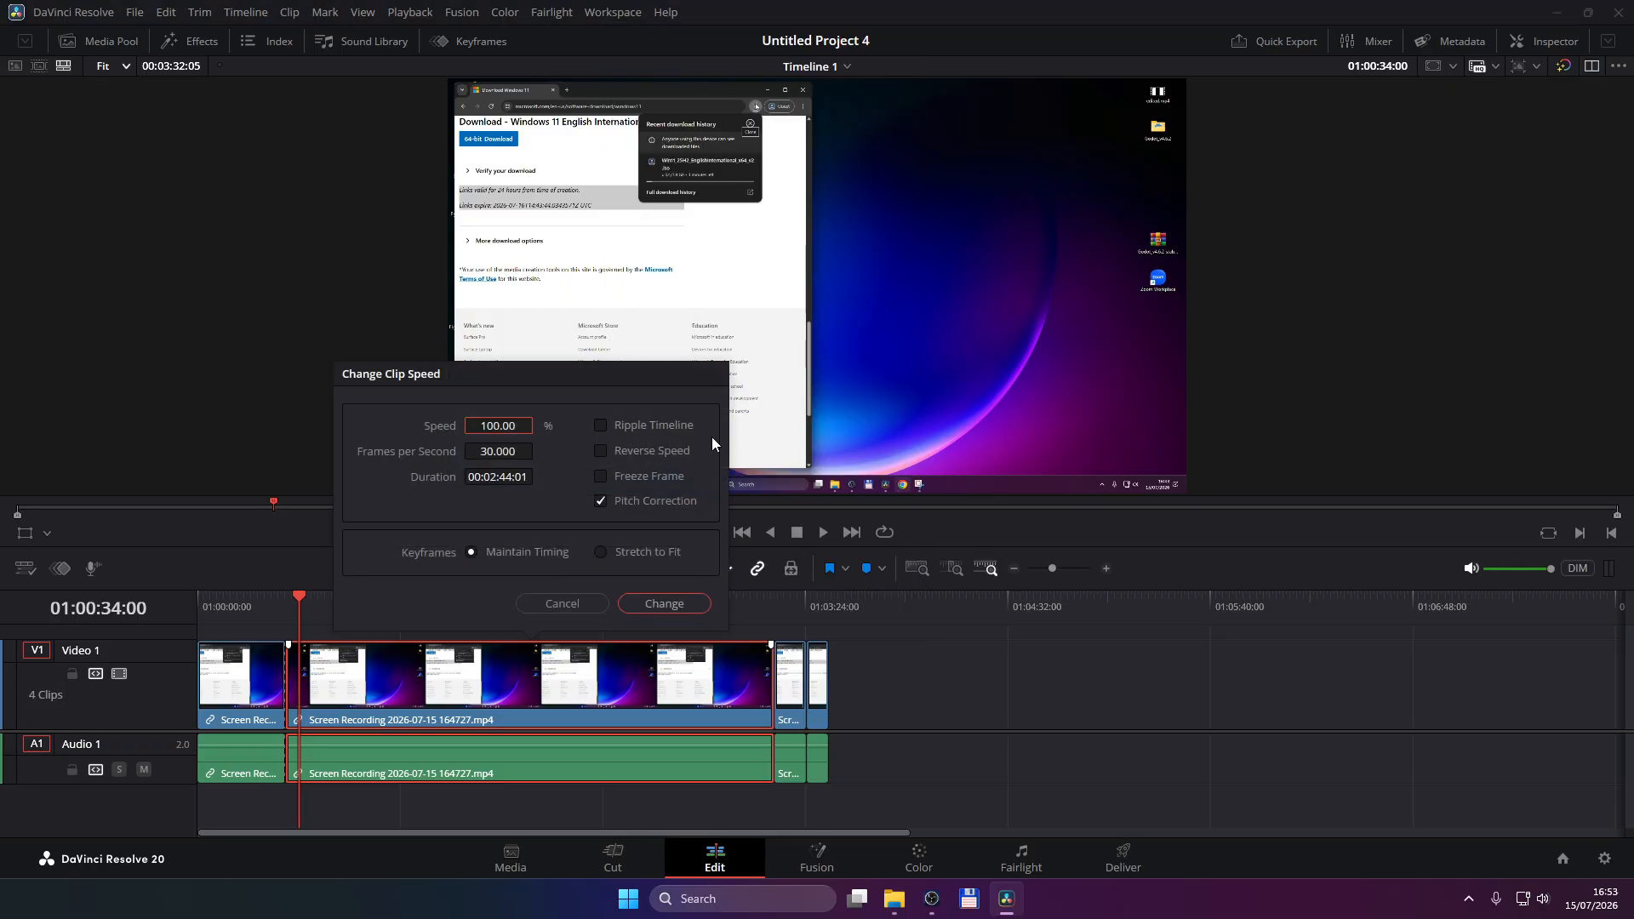
click(498, 426)
text(200)
key(Return)
Step: Play back the segment after the gap and several points of the sped-up middle segment to check the speed change
click(774, 621)
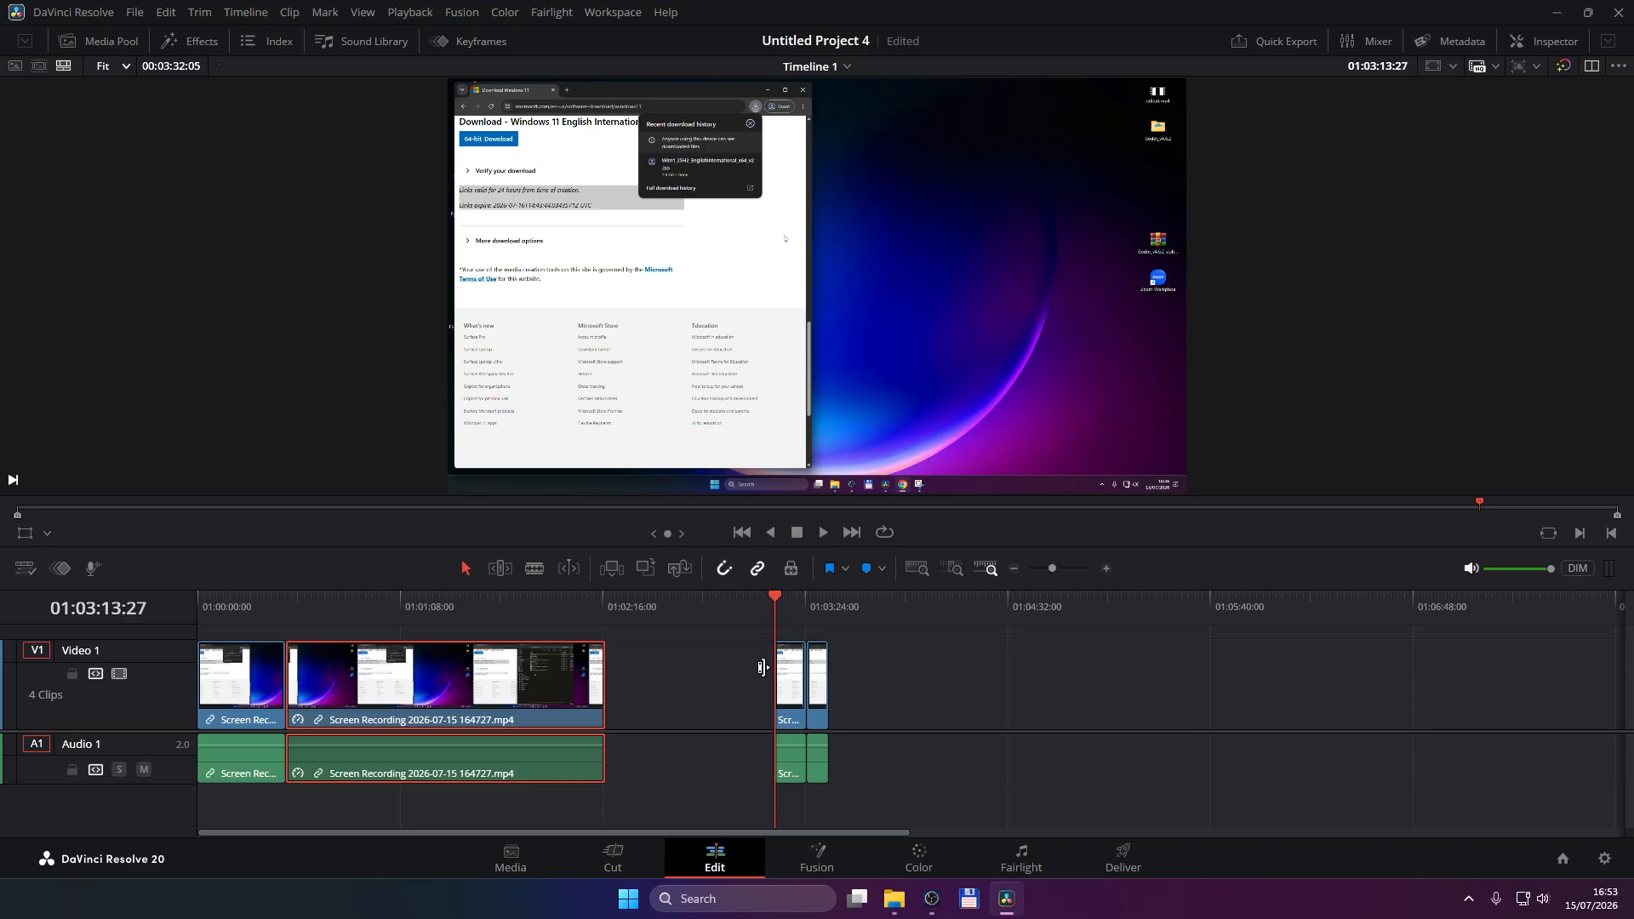
key(space)
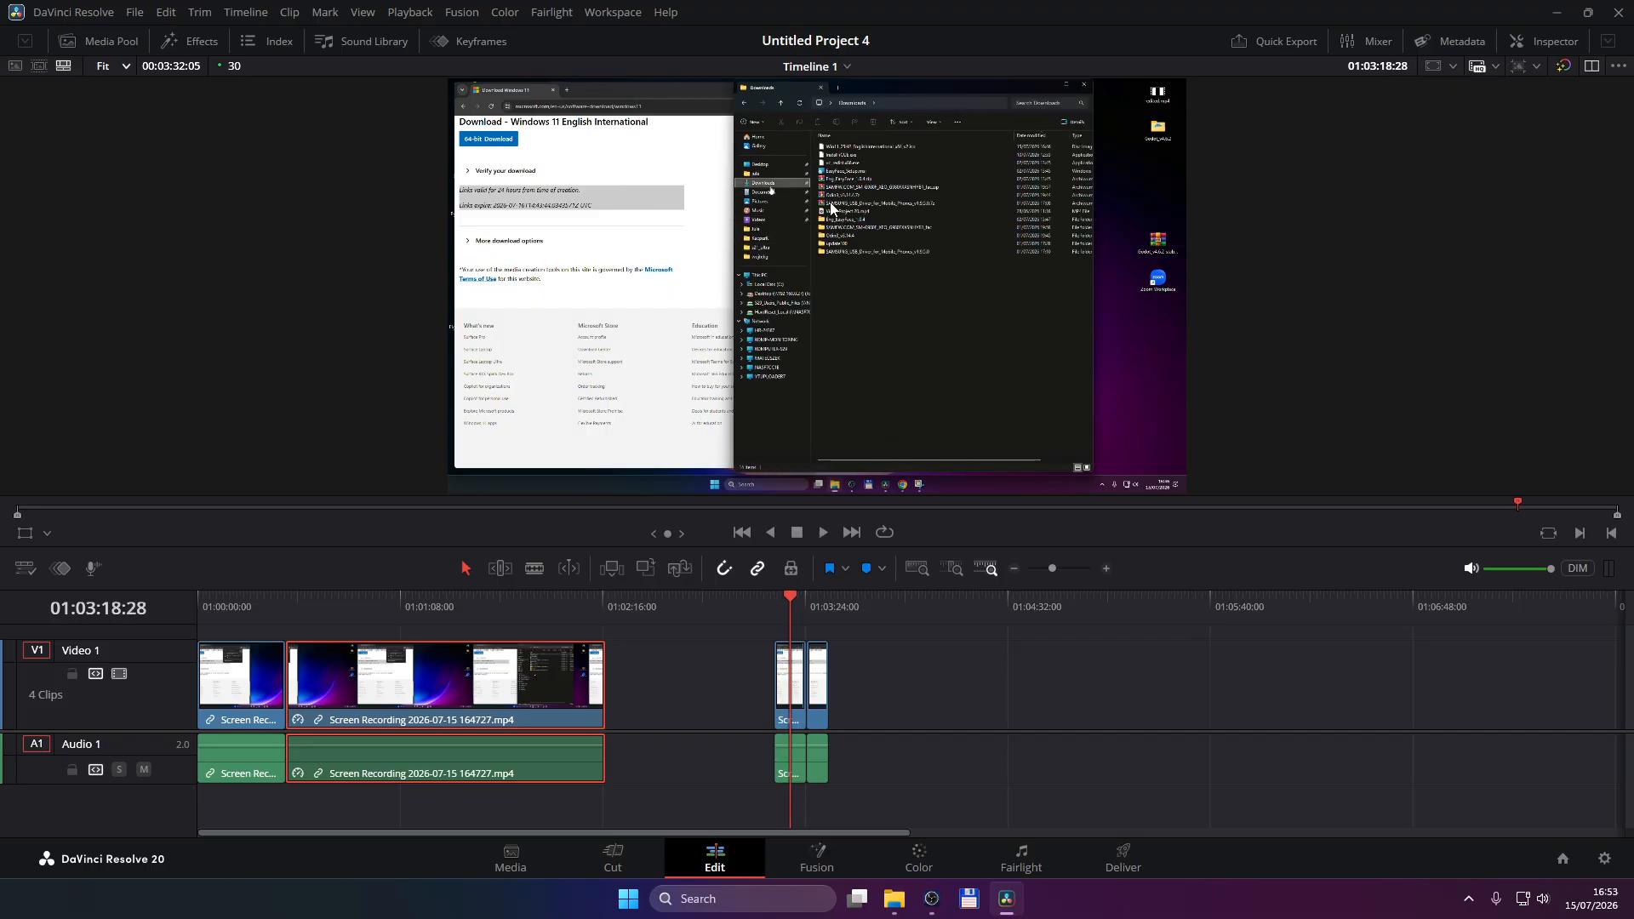
key(space)
click(545, 601)
drag(517, 606, 461, 610)
key(ctrl+b)
key(space)
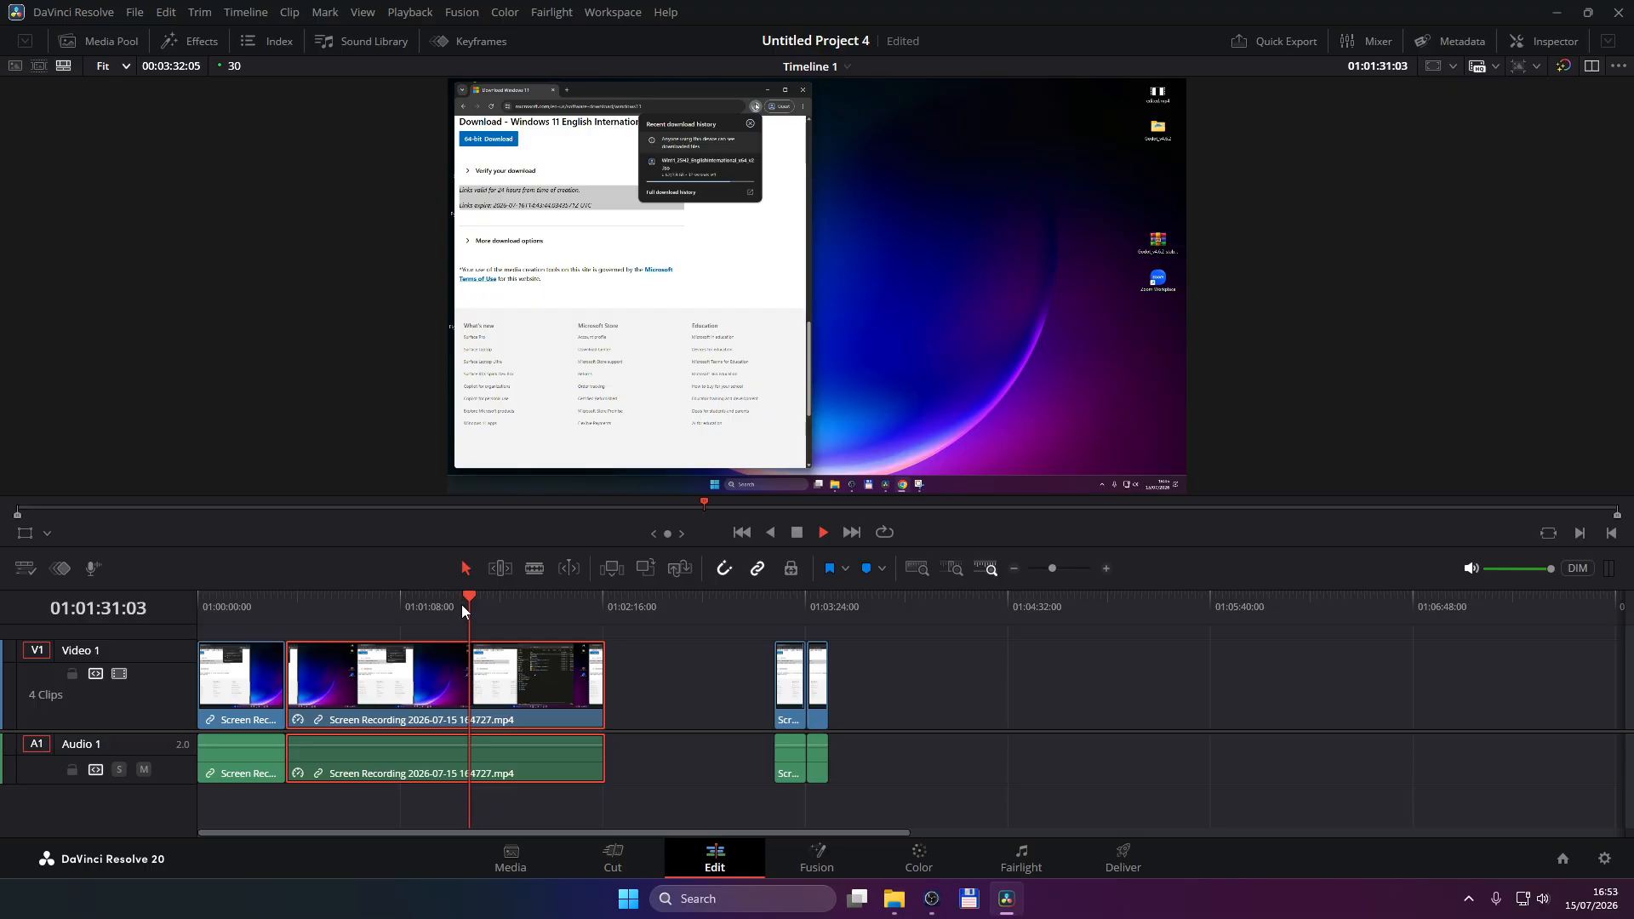
click(507, 606)
key(space)
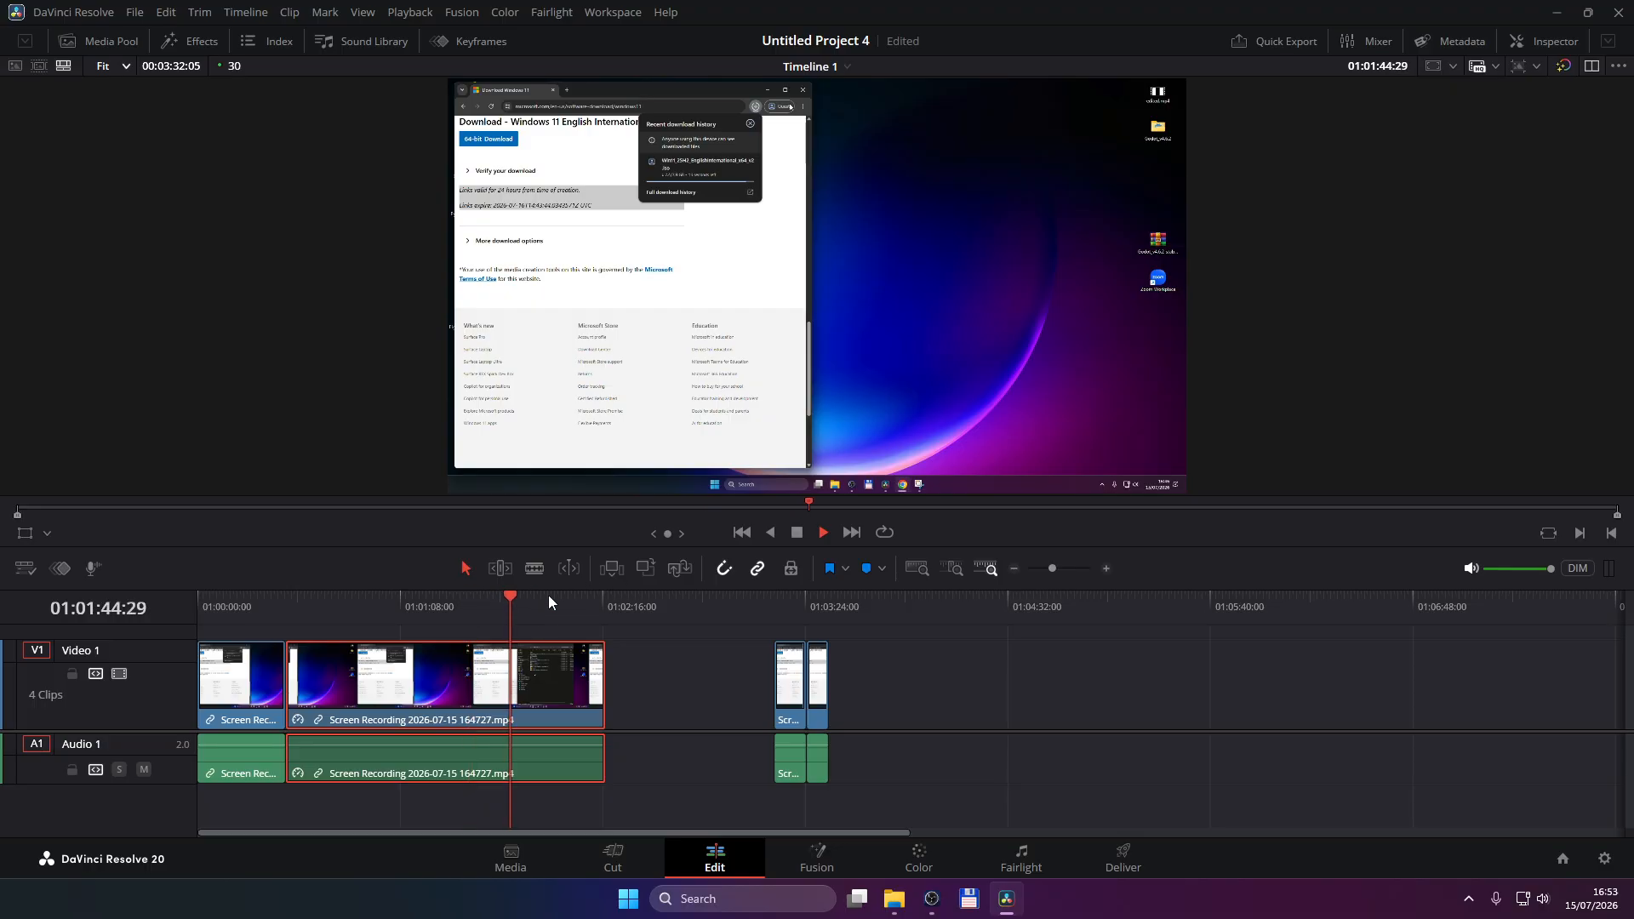
drag(548, 595, 535, 599)
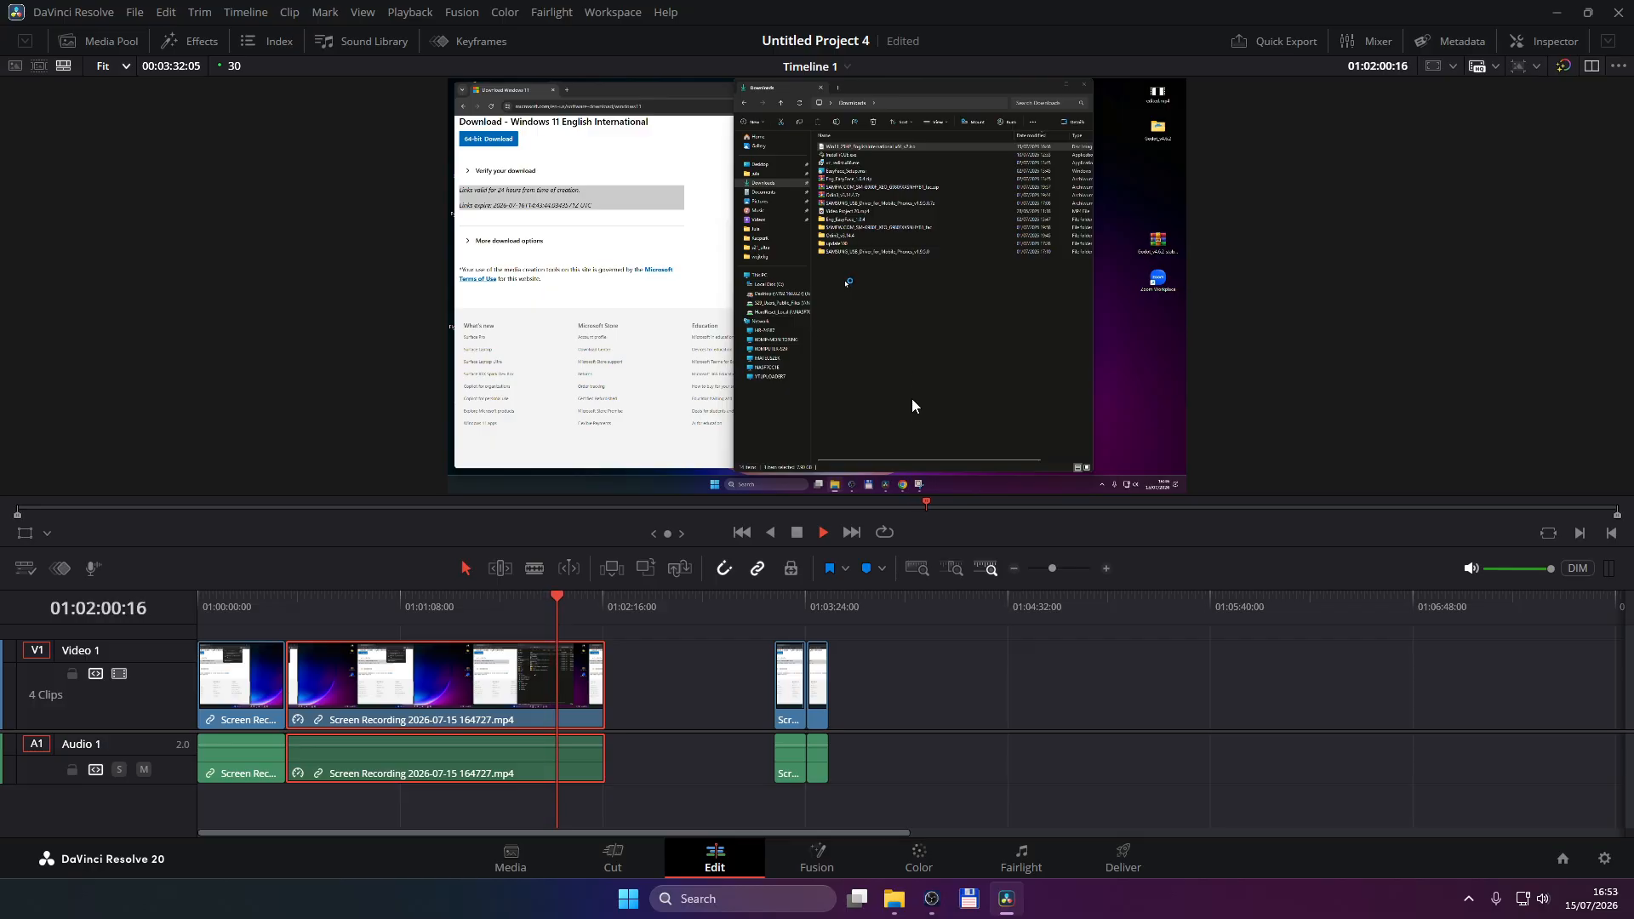
Step: Undo the speed change on the long middle segment and stop playback
key(ctrl+z)
key(ctrl+z)
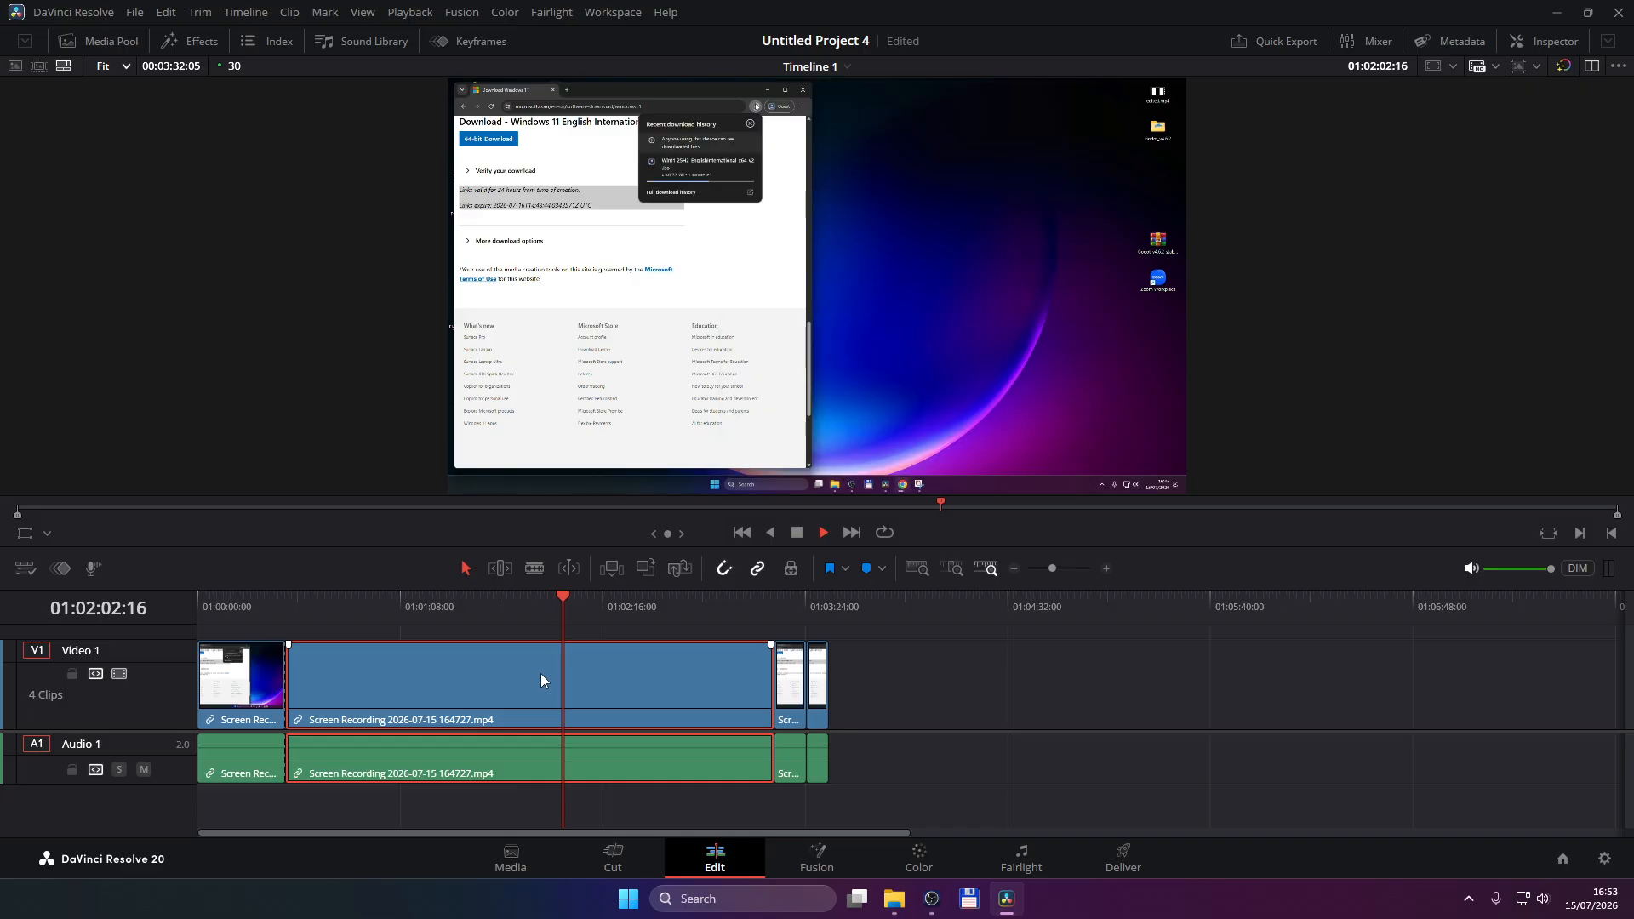
click(796, 532)
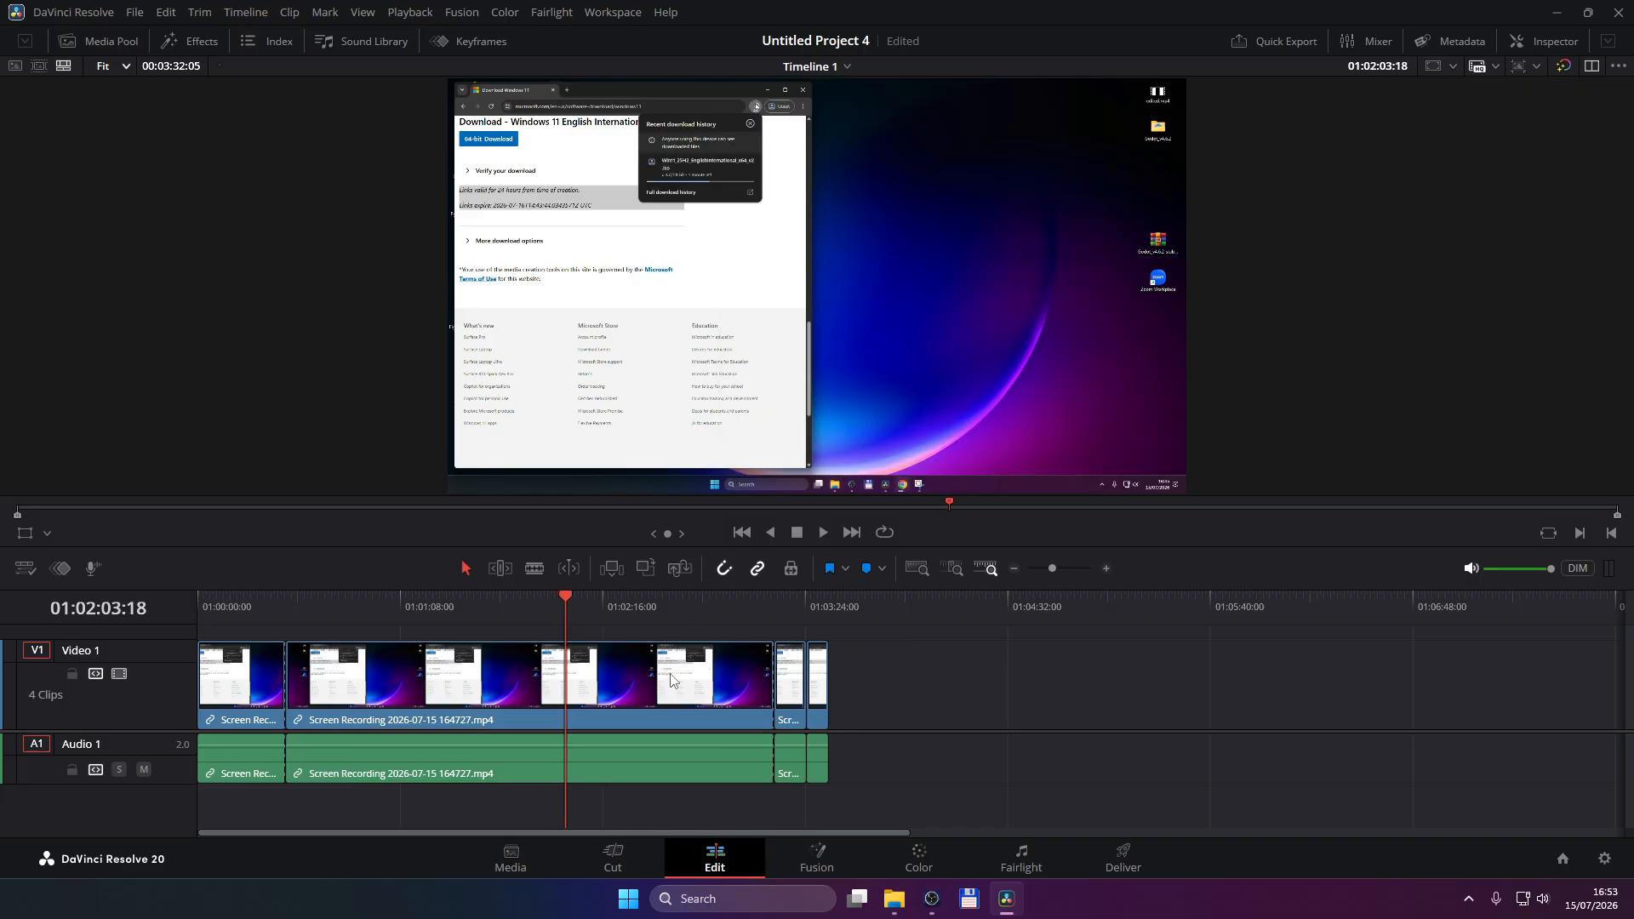
Step: Create a new compound clip from the long middle segment, keeping the default name
right_click(640, 687)
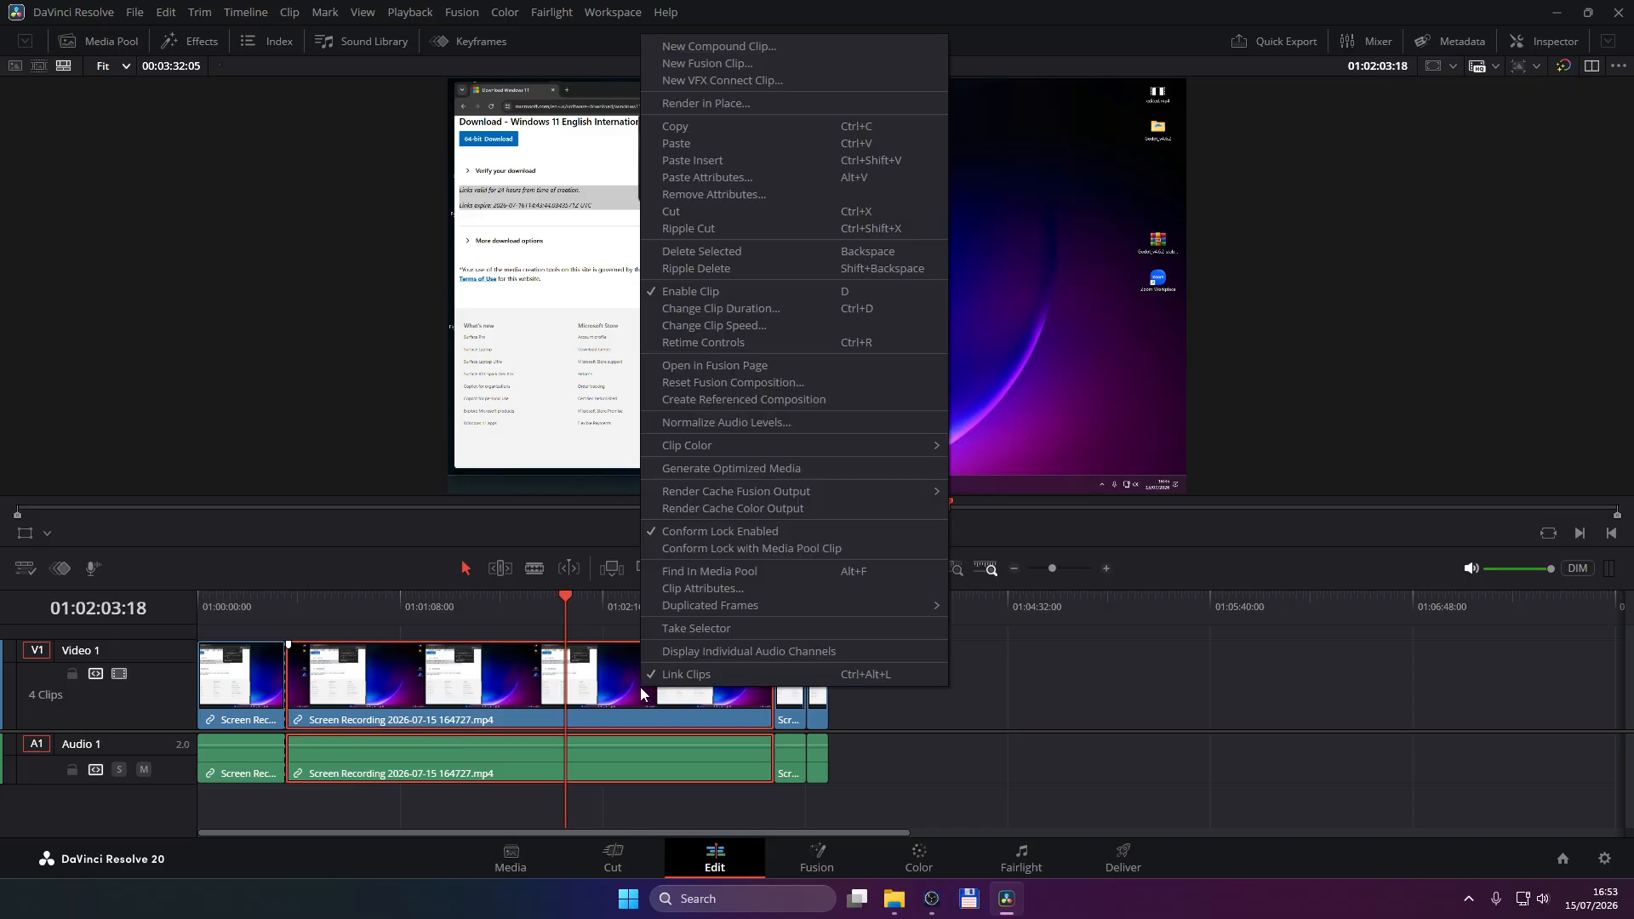
click(743, 48)
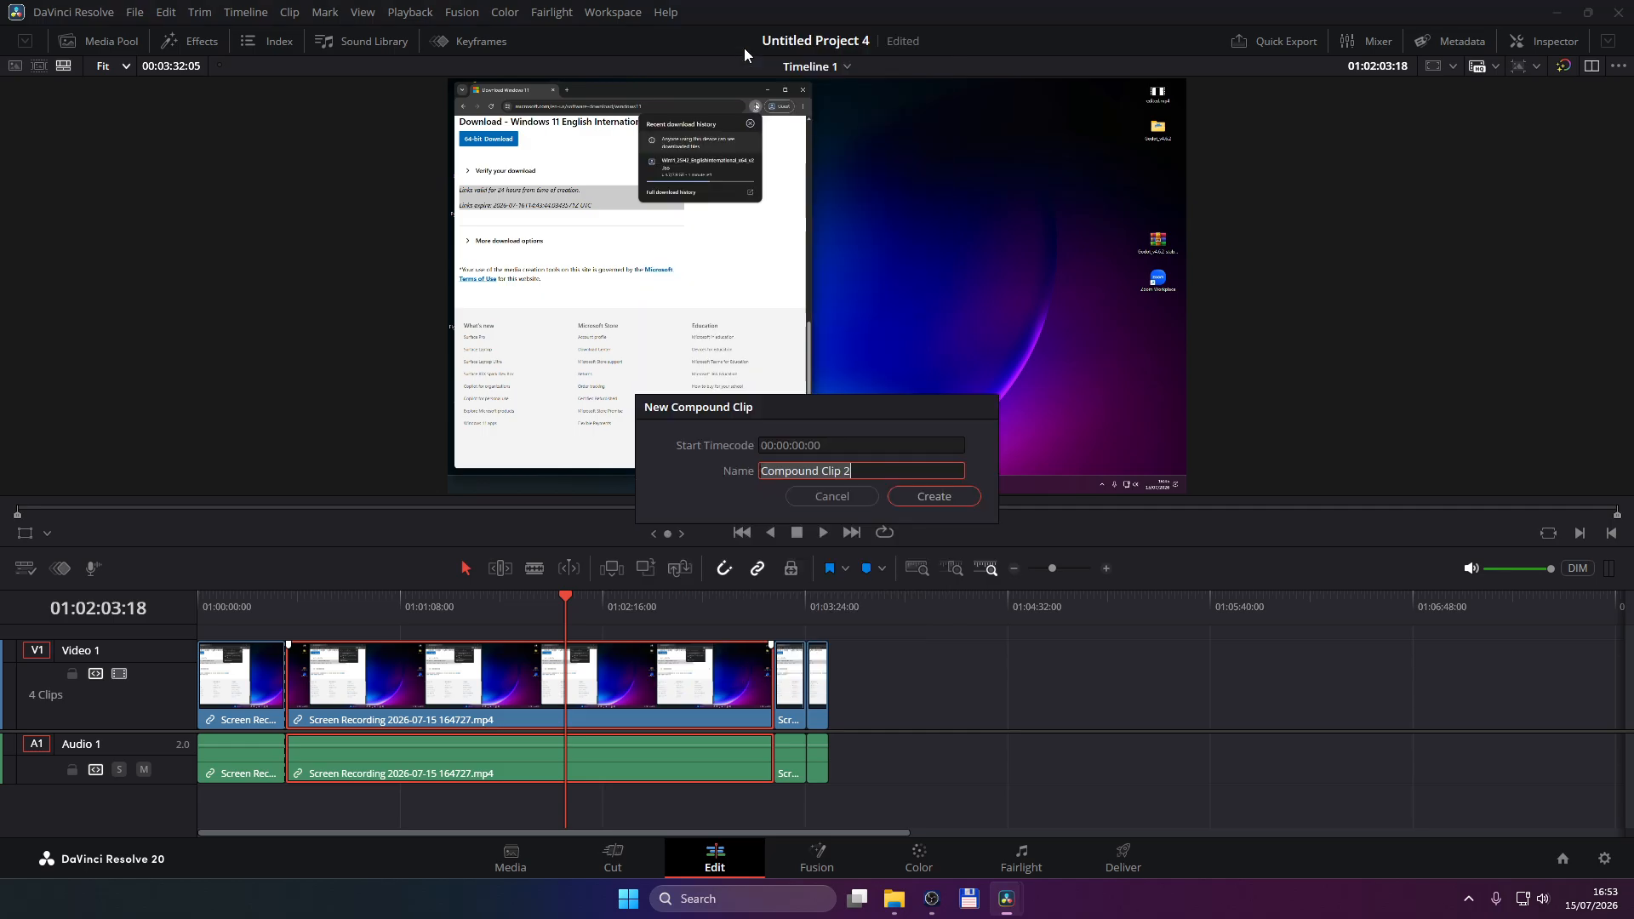
click(906, 494)
Step: Set the compound clip's speed to 3000% with Ripple Timeline turned on
right_click(457, 681)
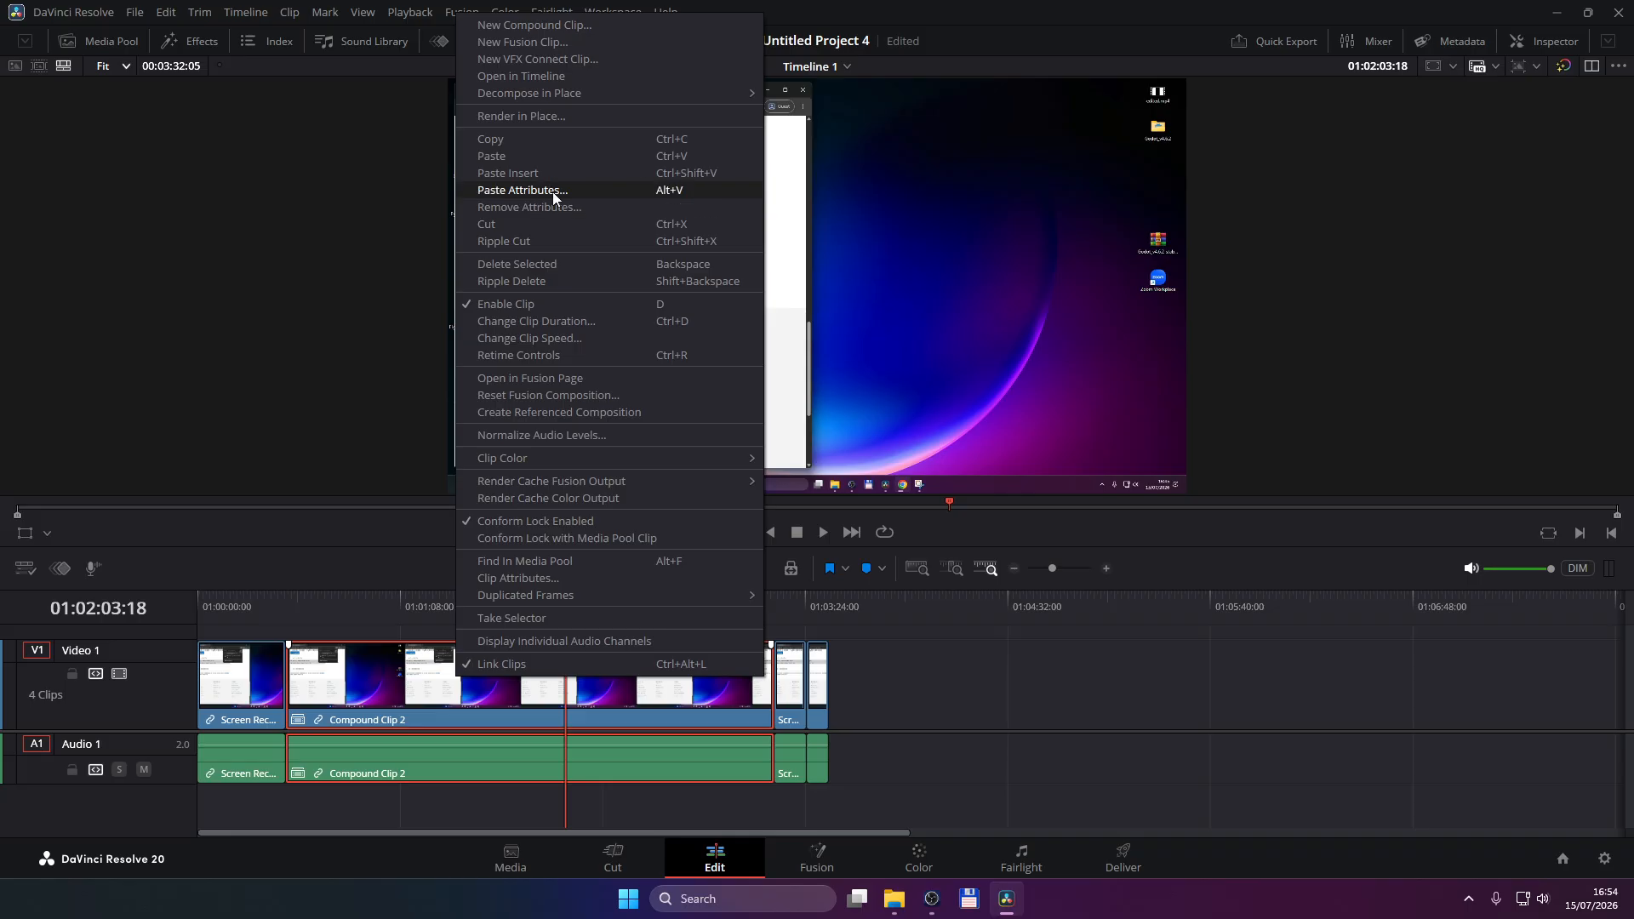
click(549, 337)
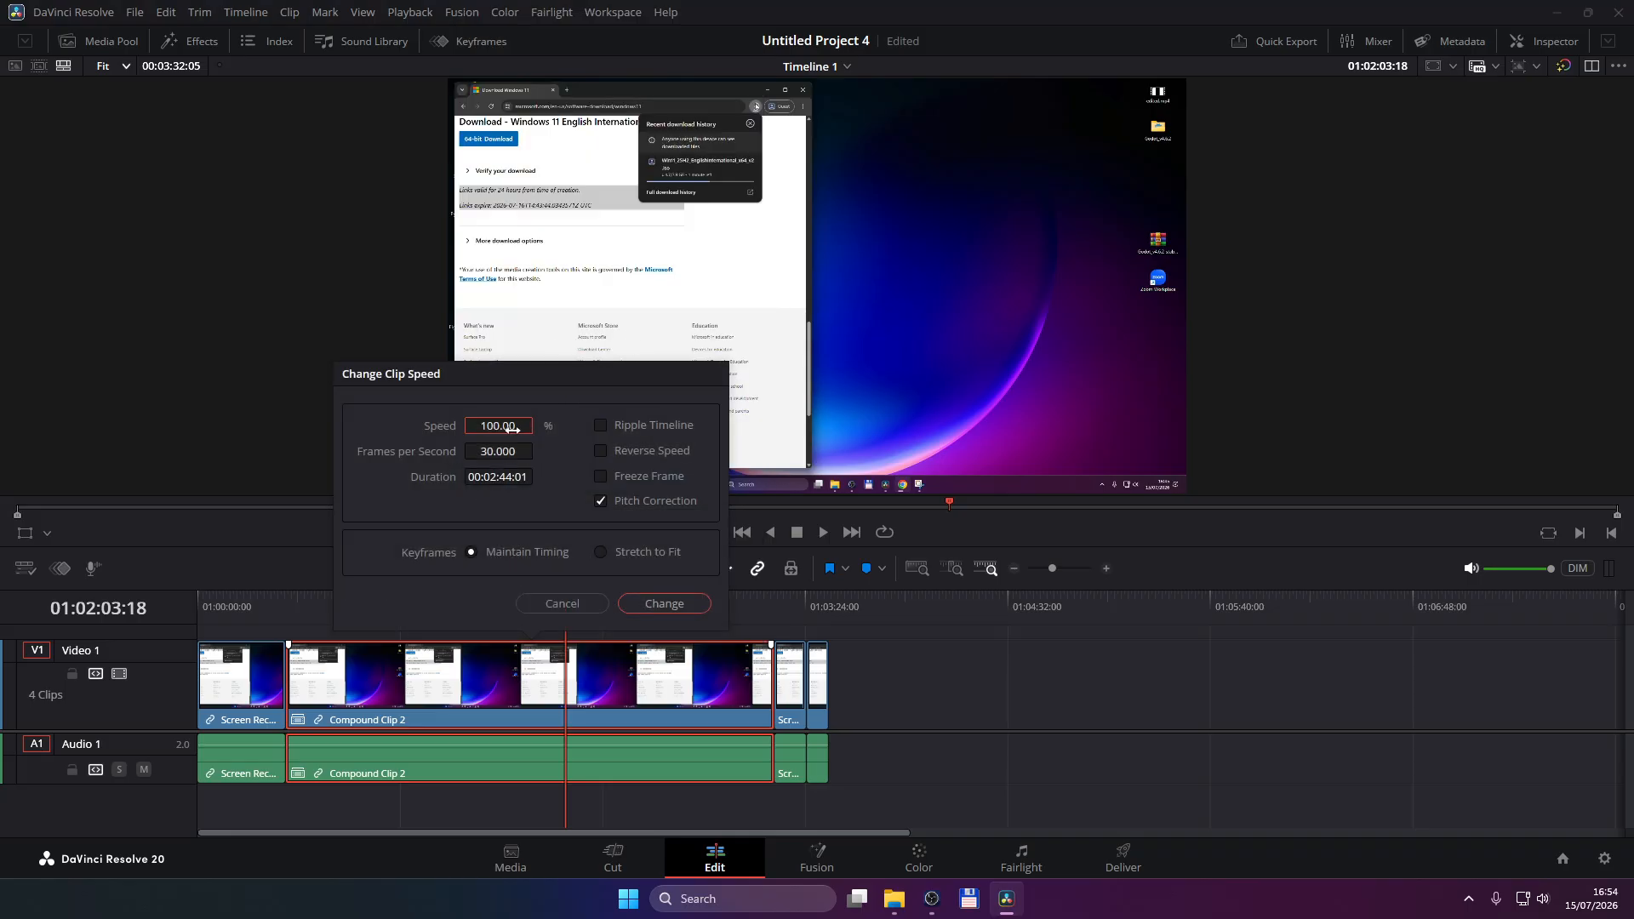
click(513, 427)
text(3000)
click(600, 424)
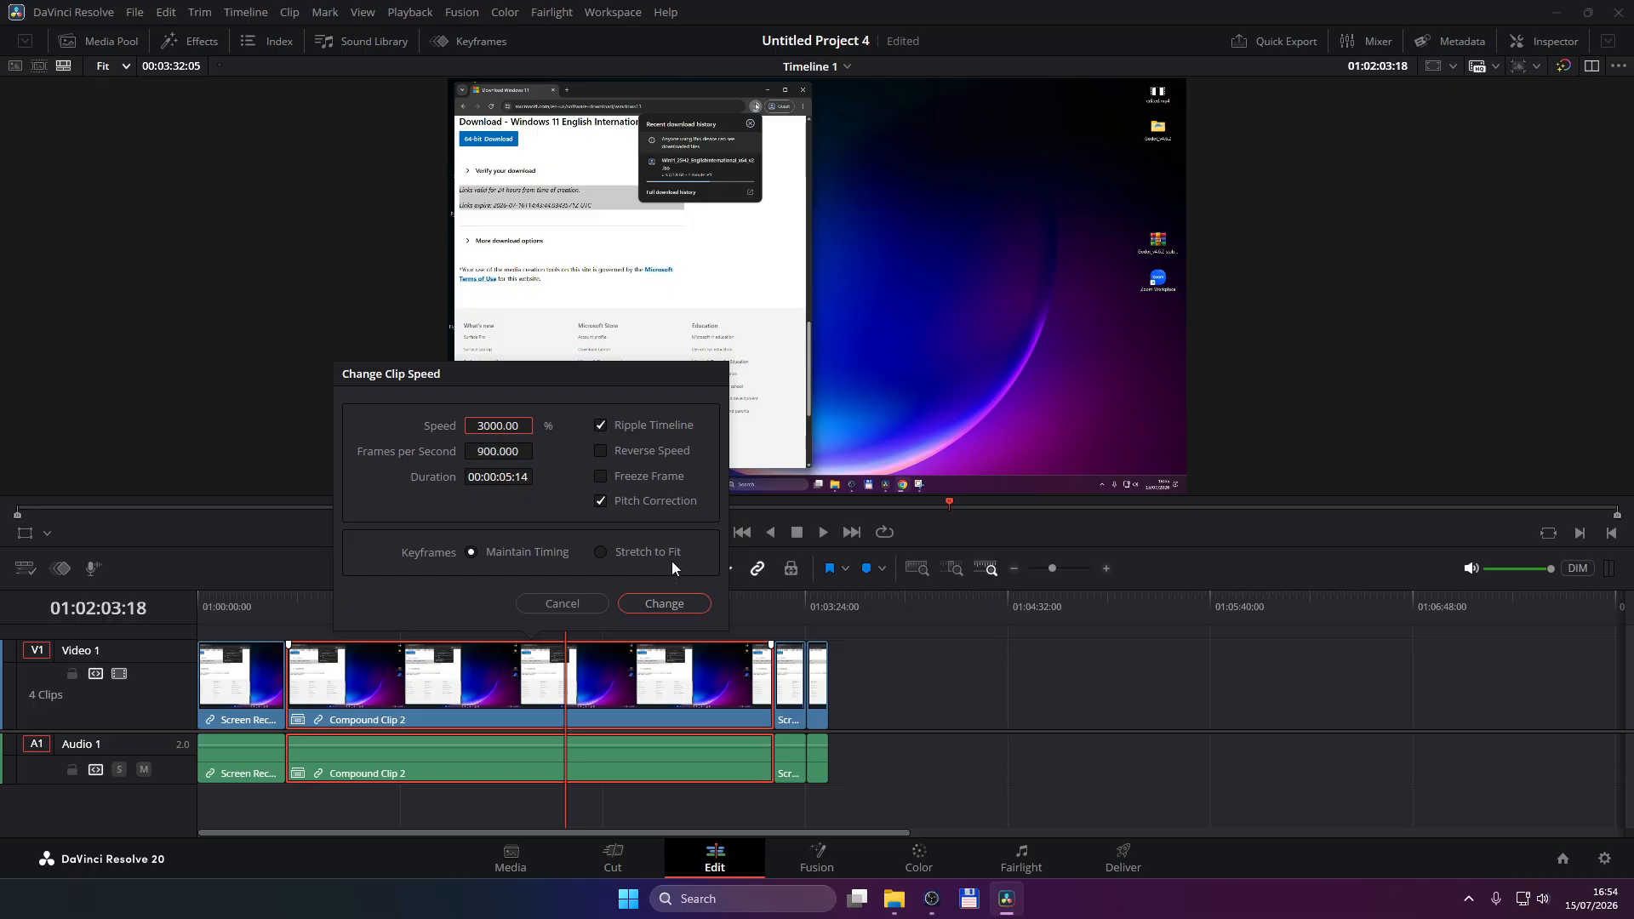
click(660, 606)
Step: Play the timeline from just before the compound clip through its end to review the sped-up download wait
click(271, 604)
key(space)
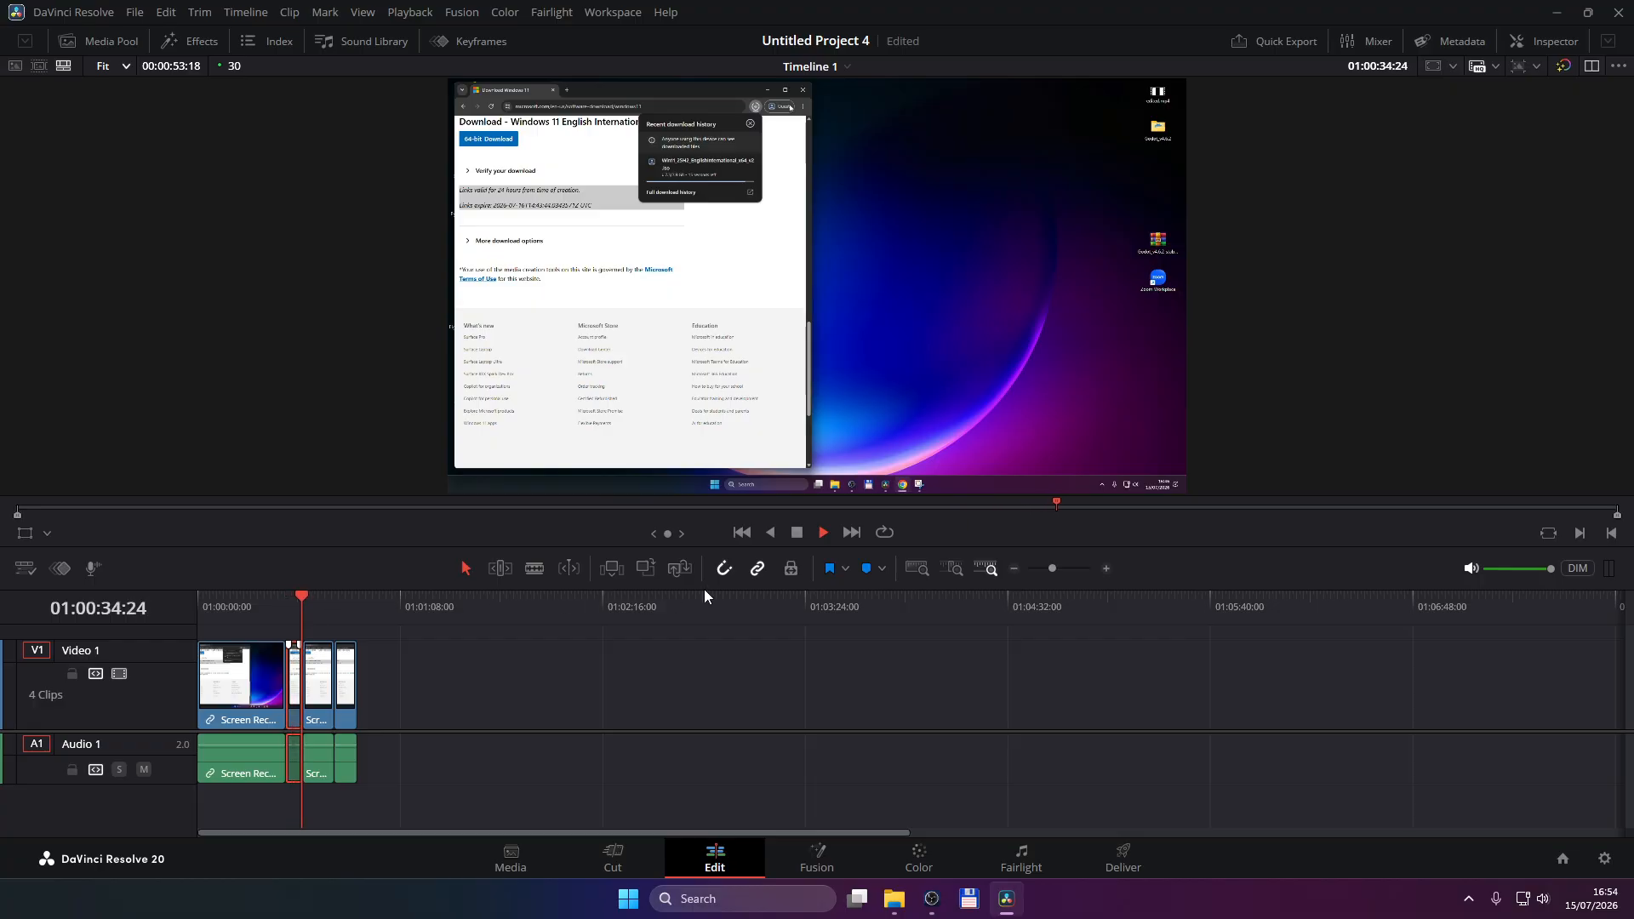
key(space)
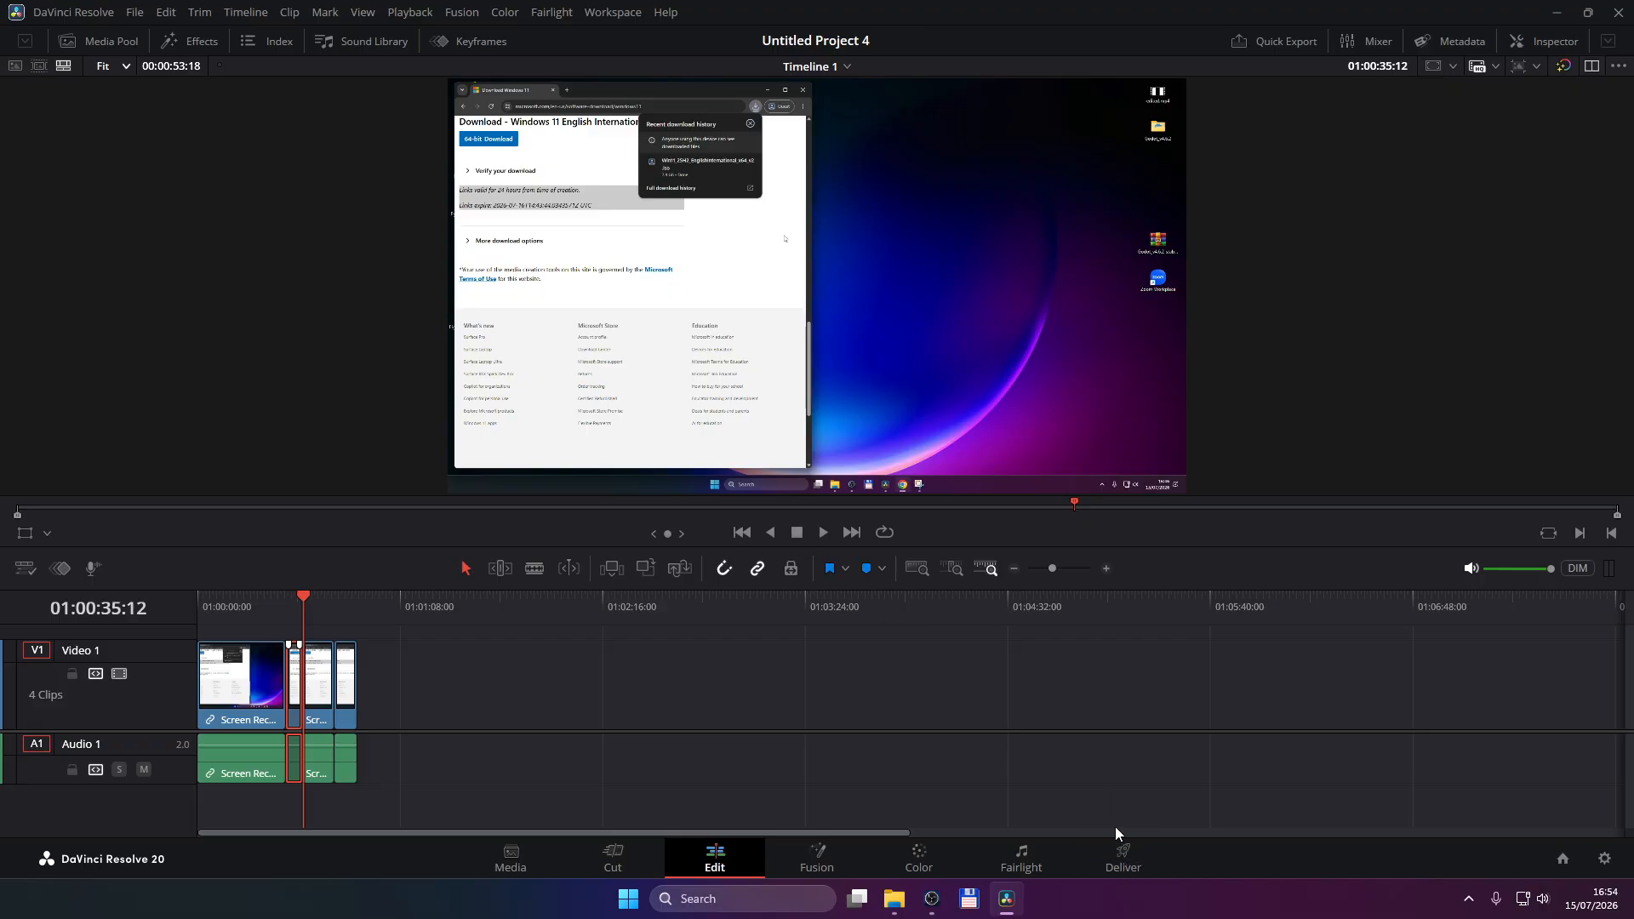
Step: Open the Deliver page, name the export file "speed up" and set its destination to the Videos folder
click(1108, 861)
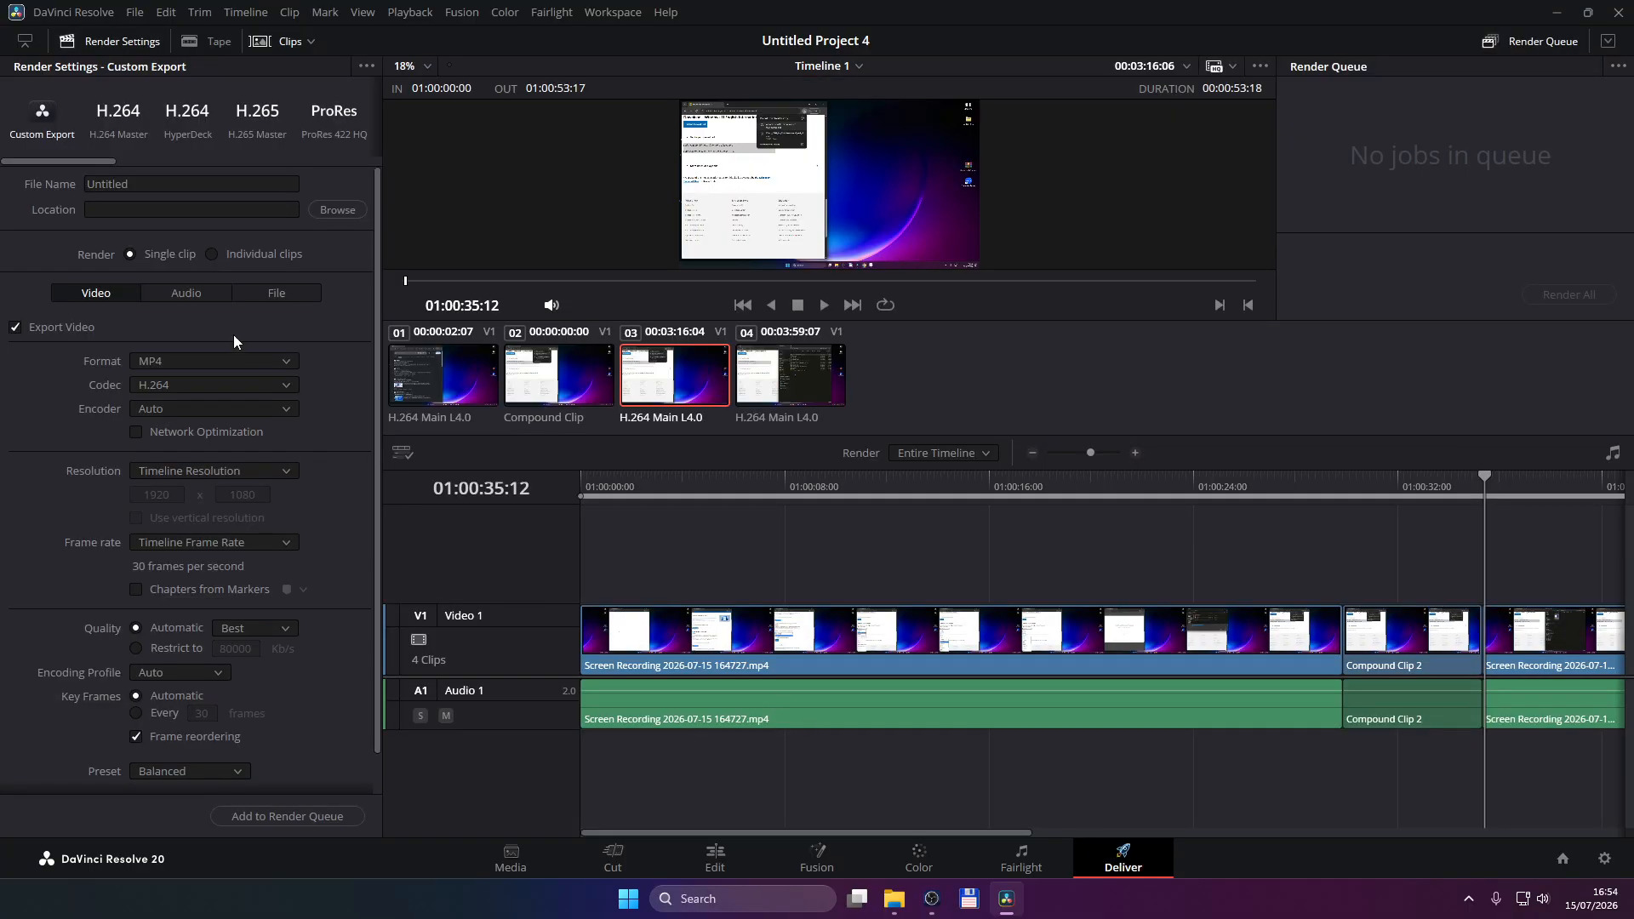
click(150, 189)
double_click(117, 183)
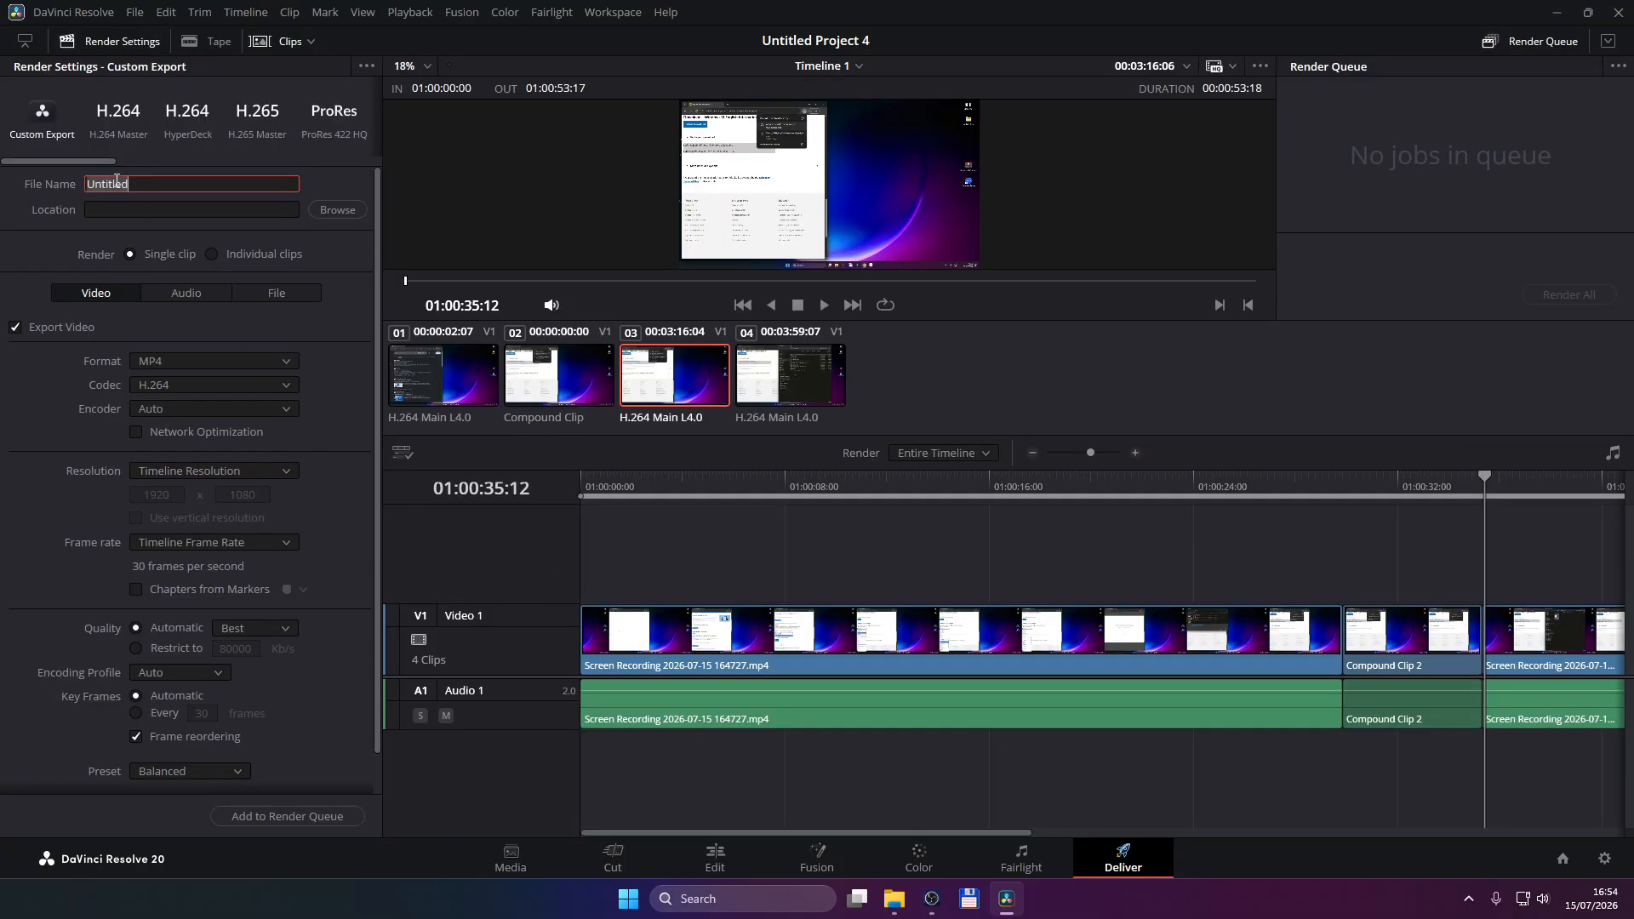
text(speed up)
click(329, 209)
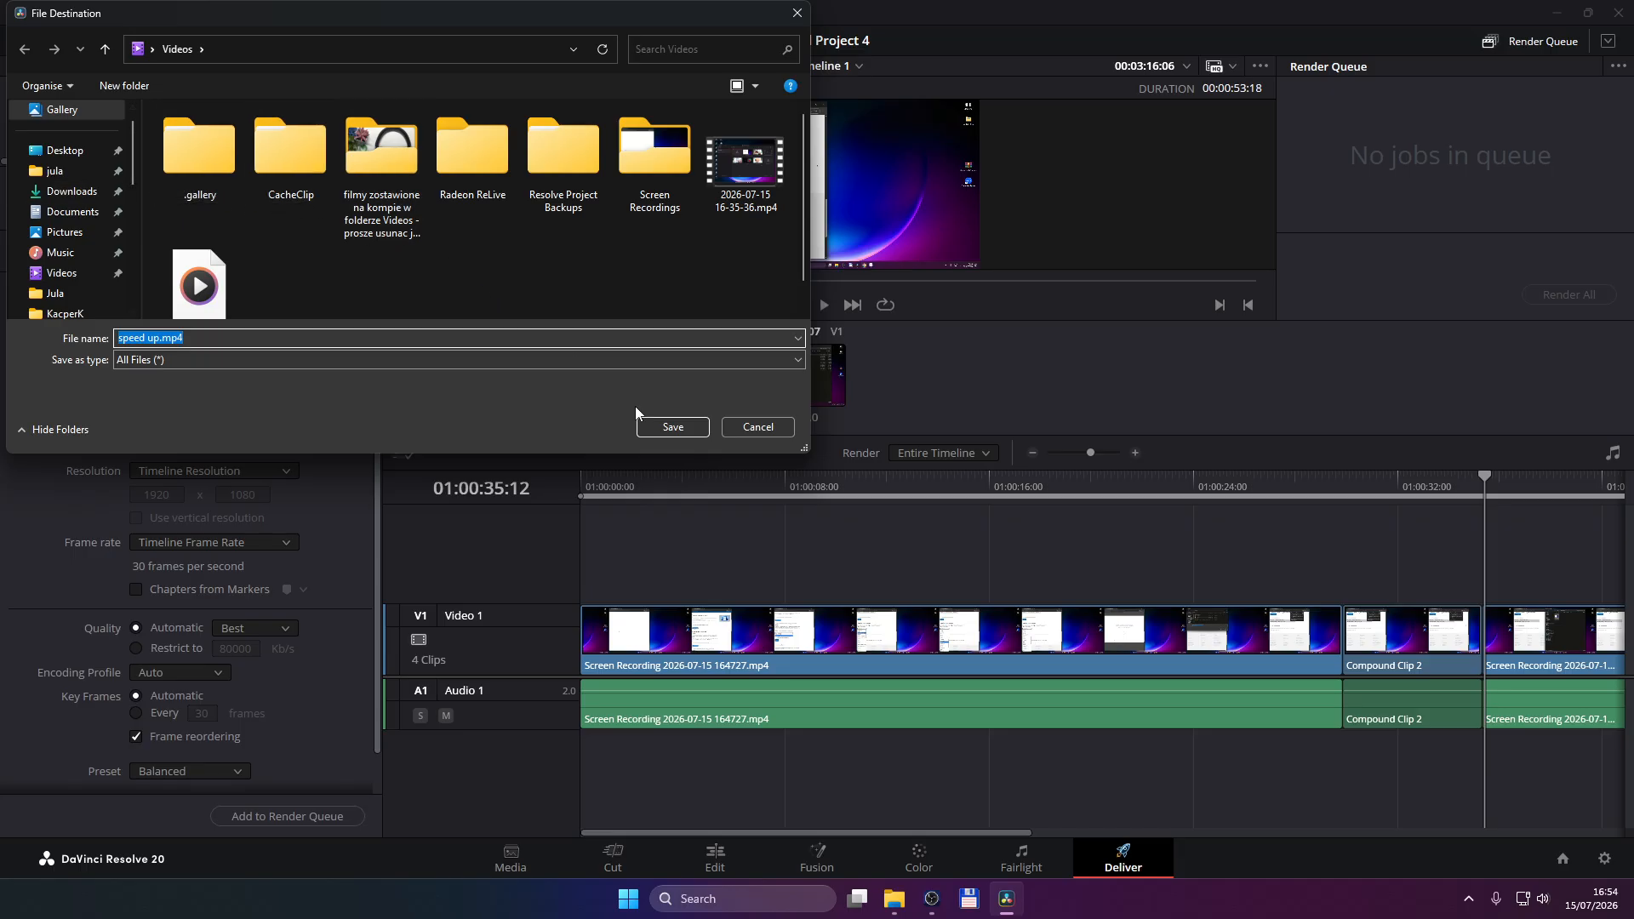
click(668, 428)
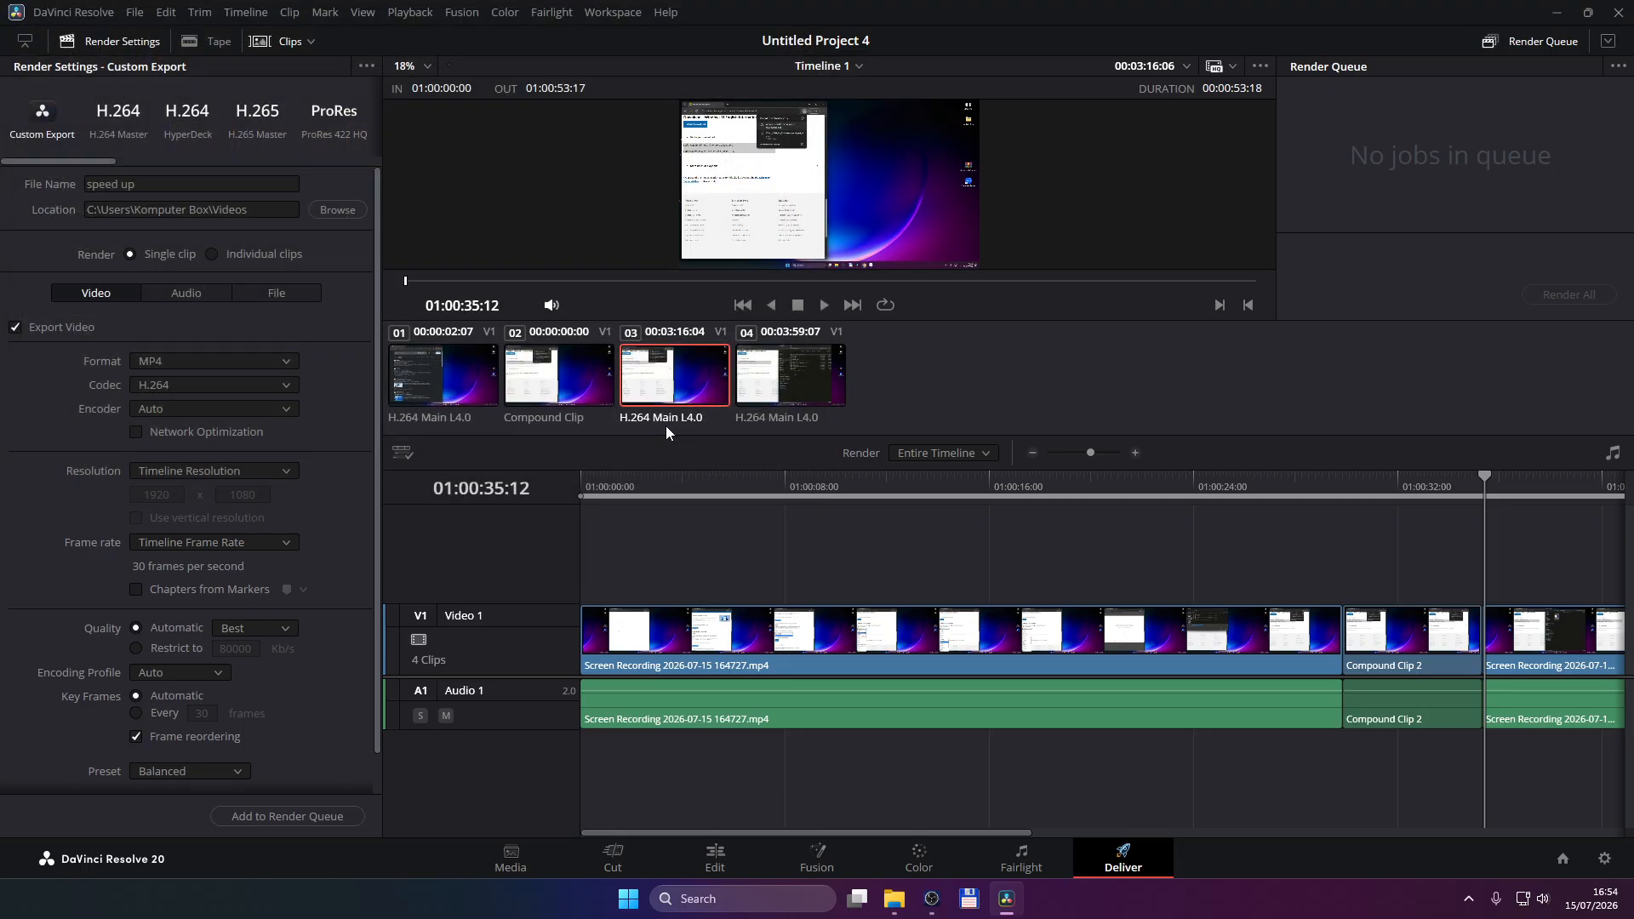
Step: Choose MP4 format with the H.264 codec for the export and render it through the render queue
click(198, 362)
scroll(153, 510, down, 2)
click(167, 380)
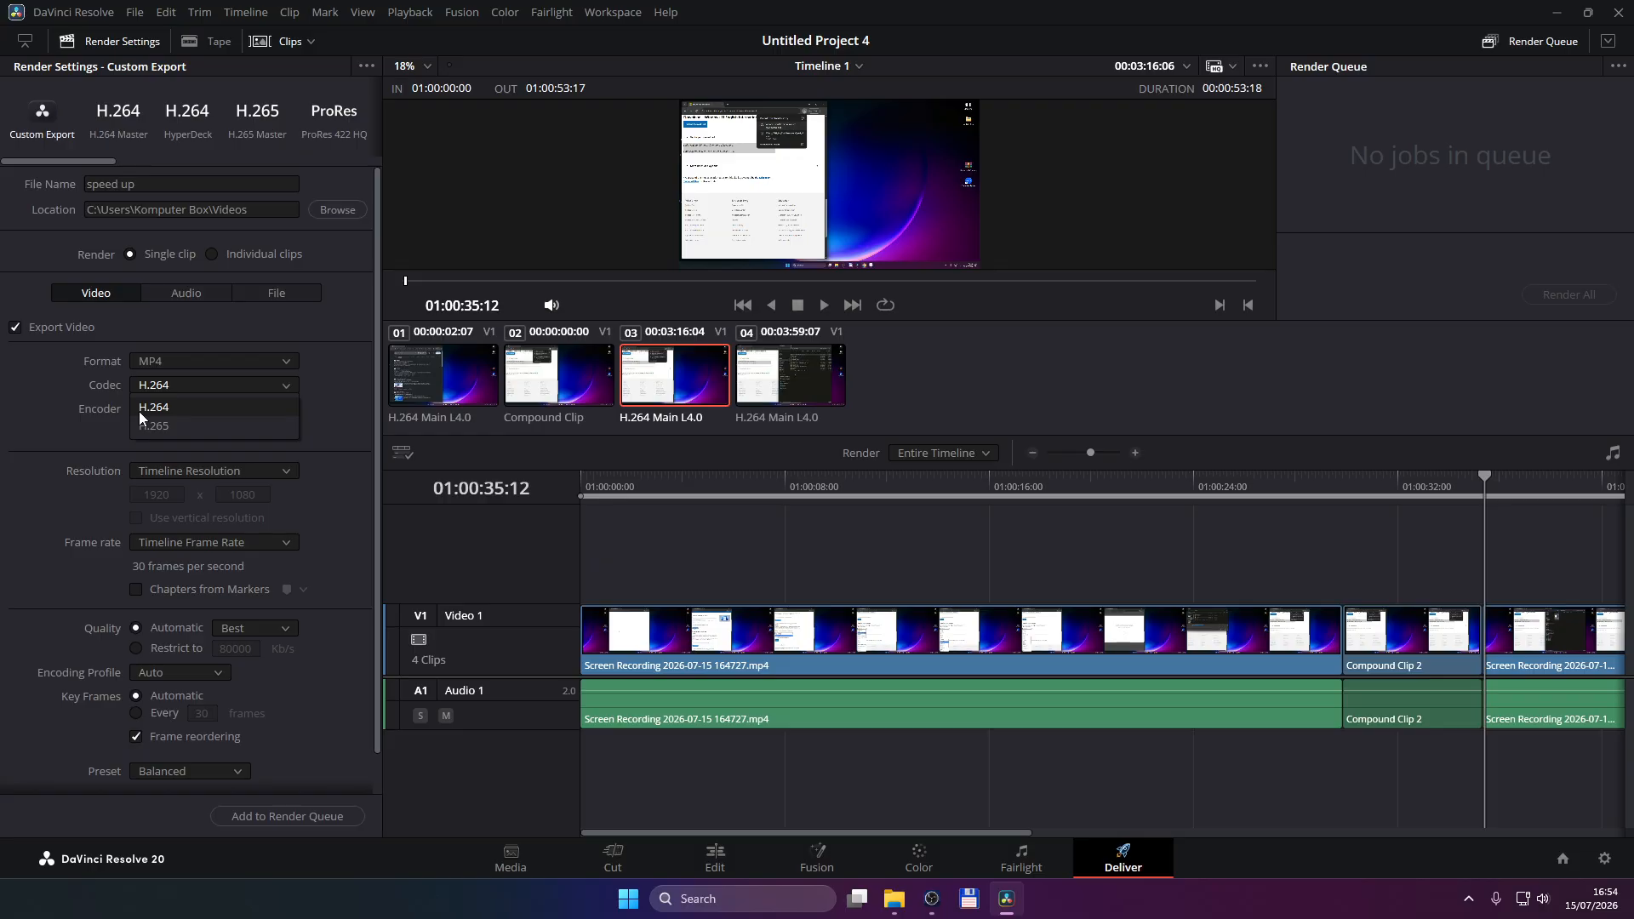
click(139, 410)
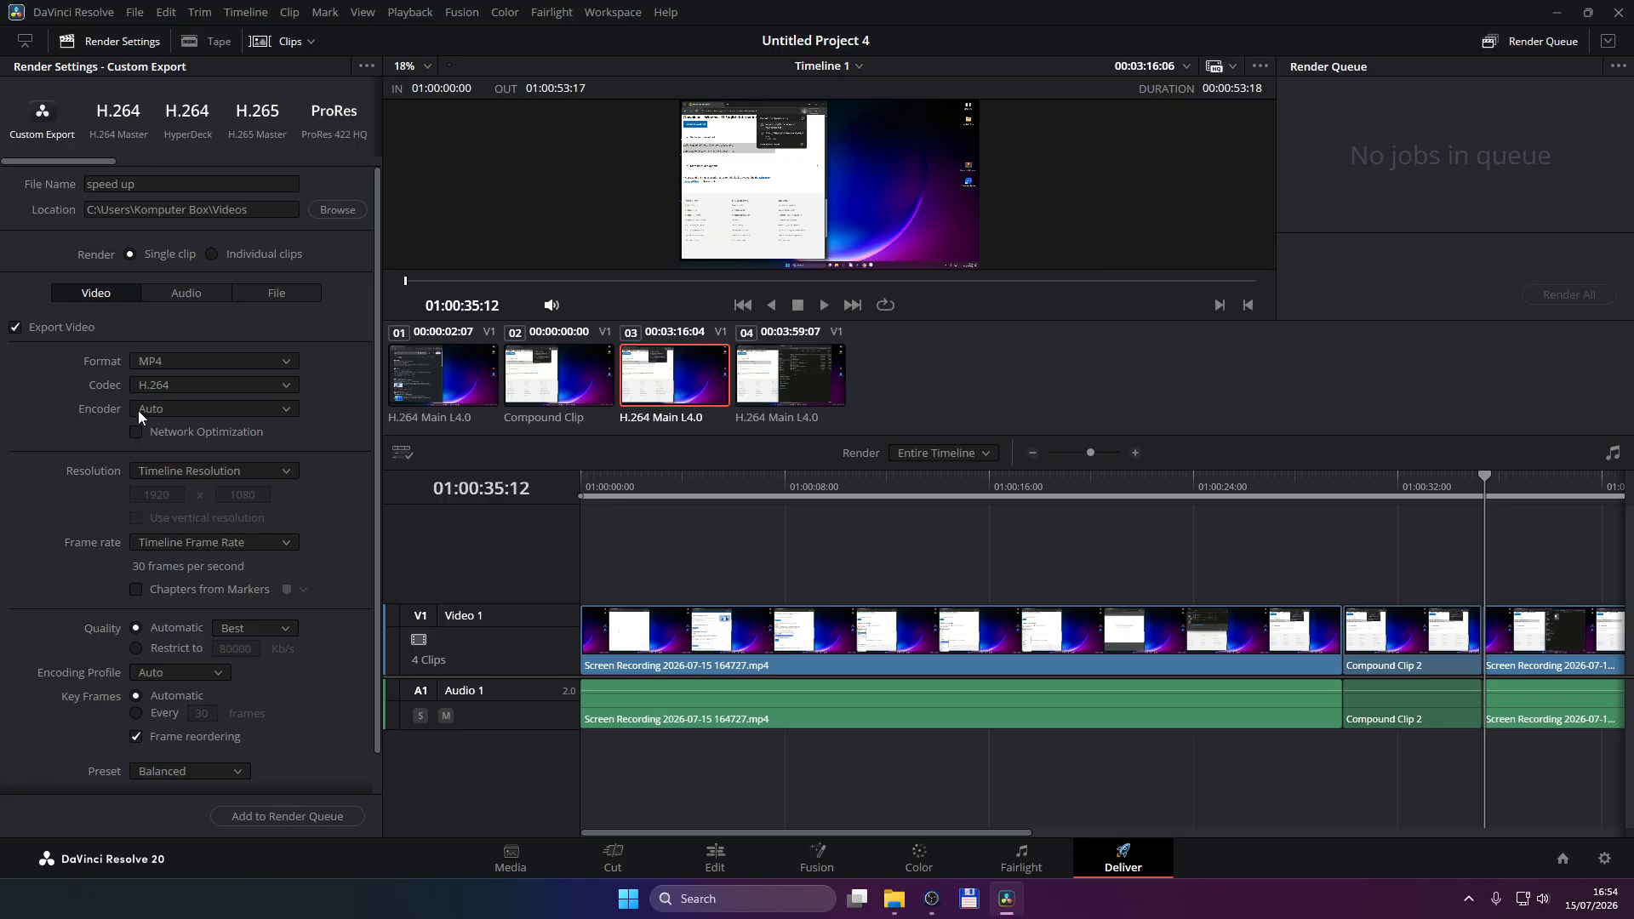
click(265, 816)
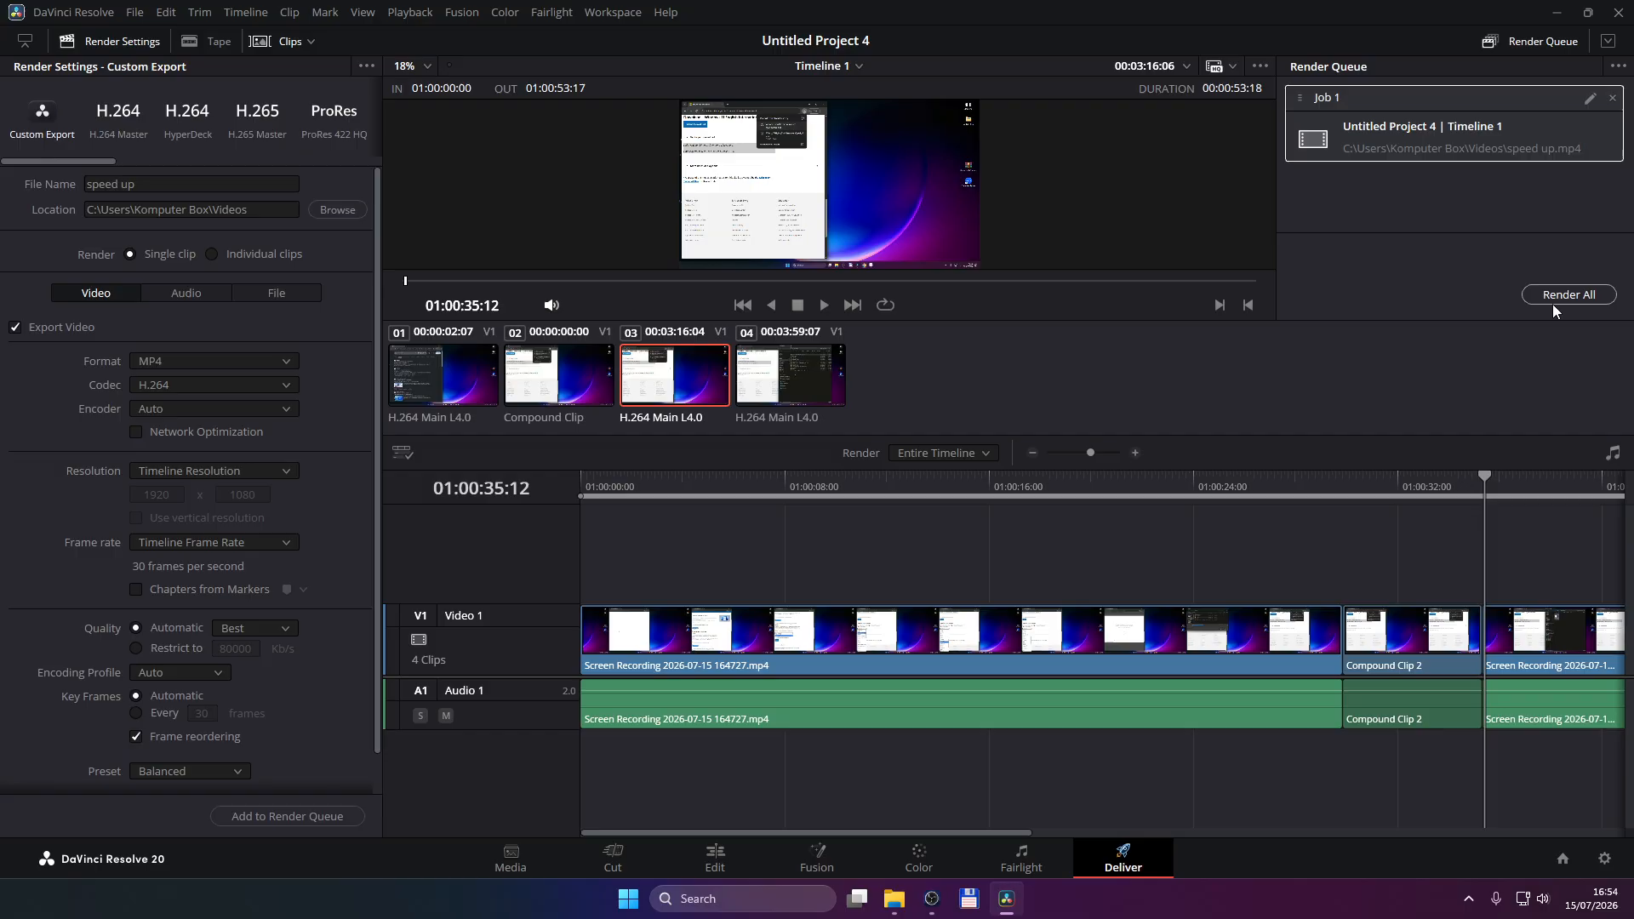
click(1550, 298)
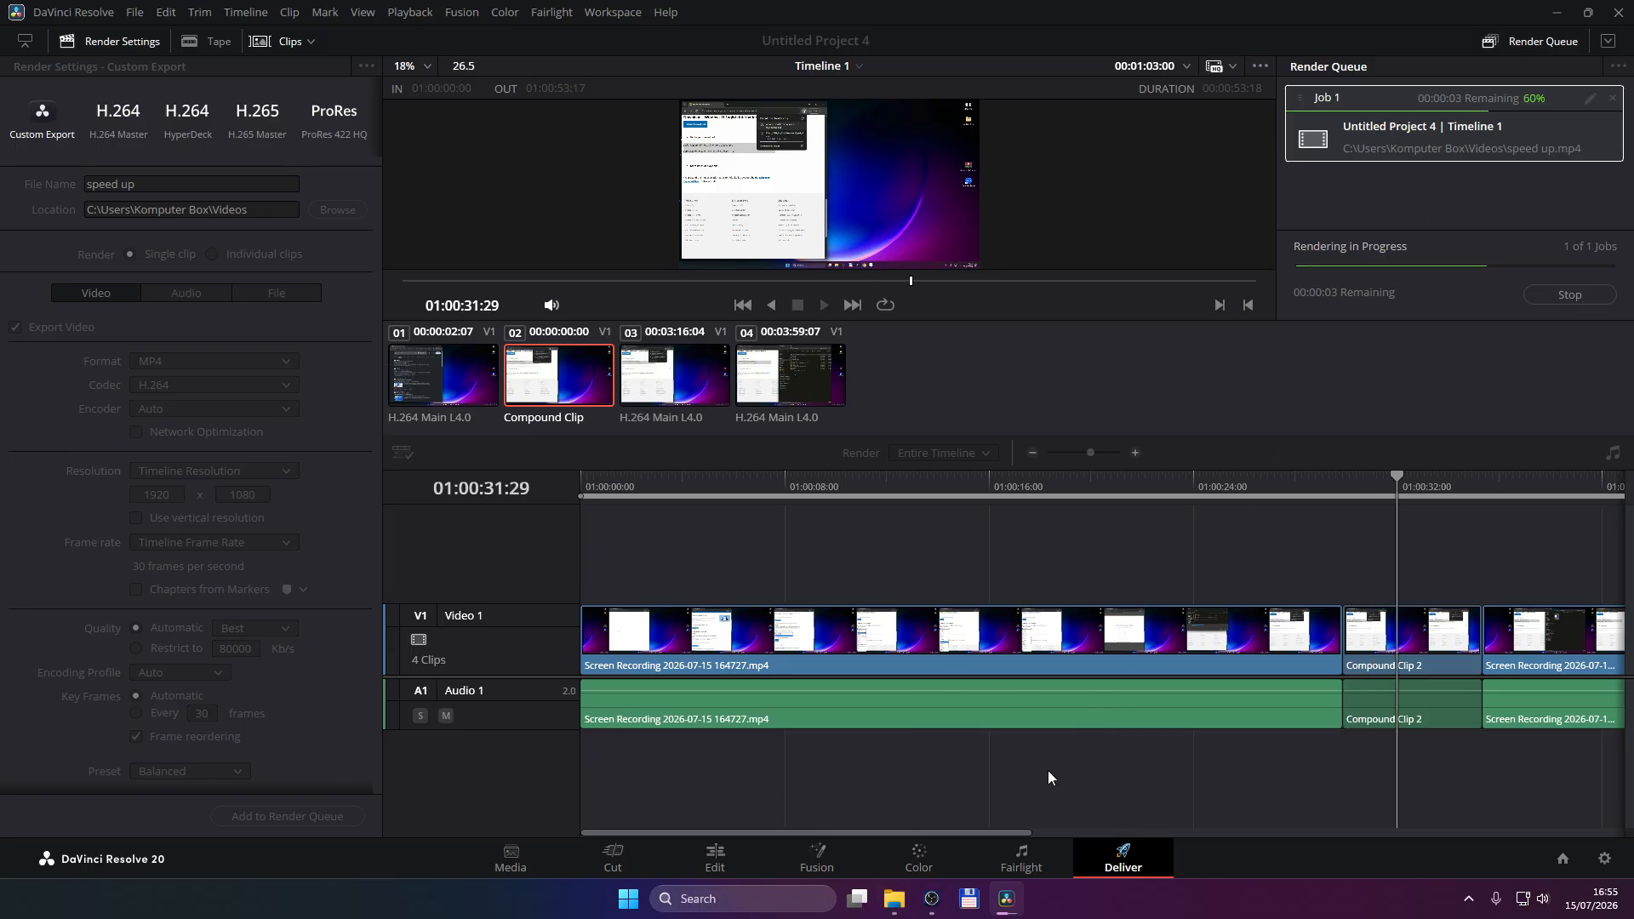
Step: Switch to File Explorer, open the rendered "speed up" video from the Videos folder and skim through its first half
click(893, 899)
click(727, 54)
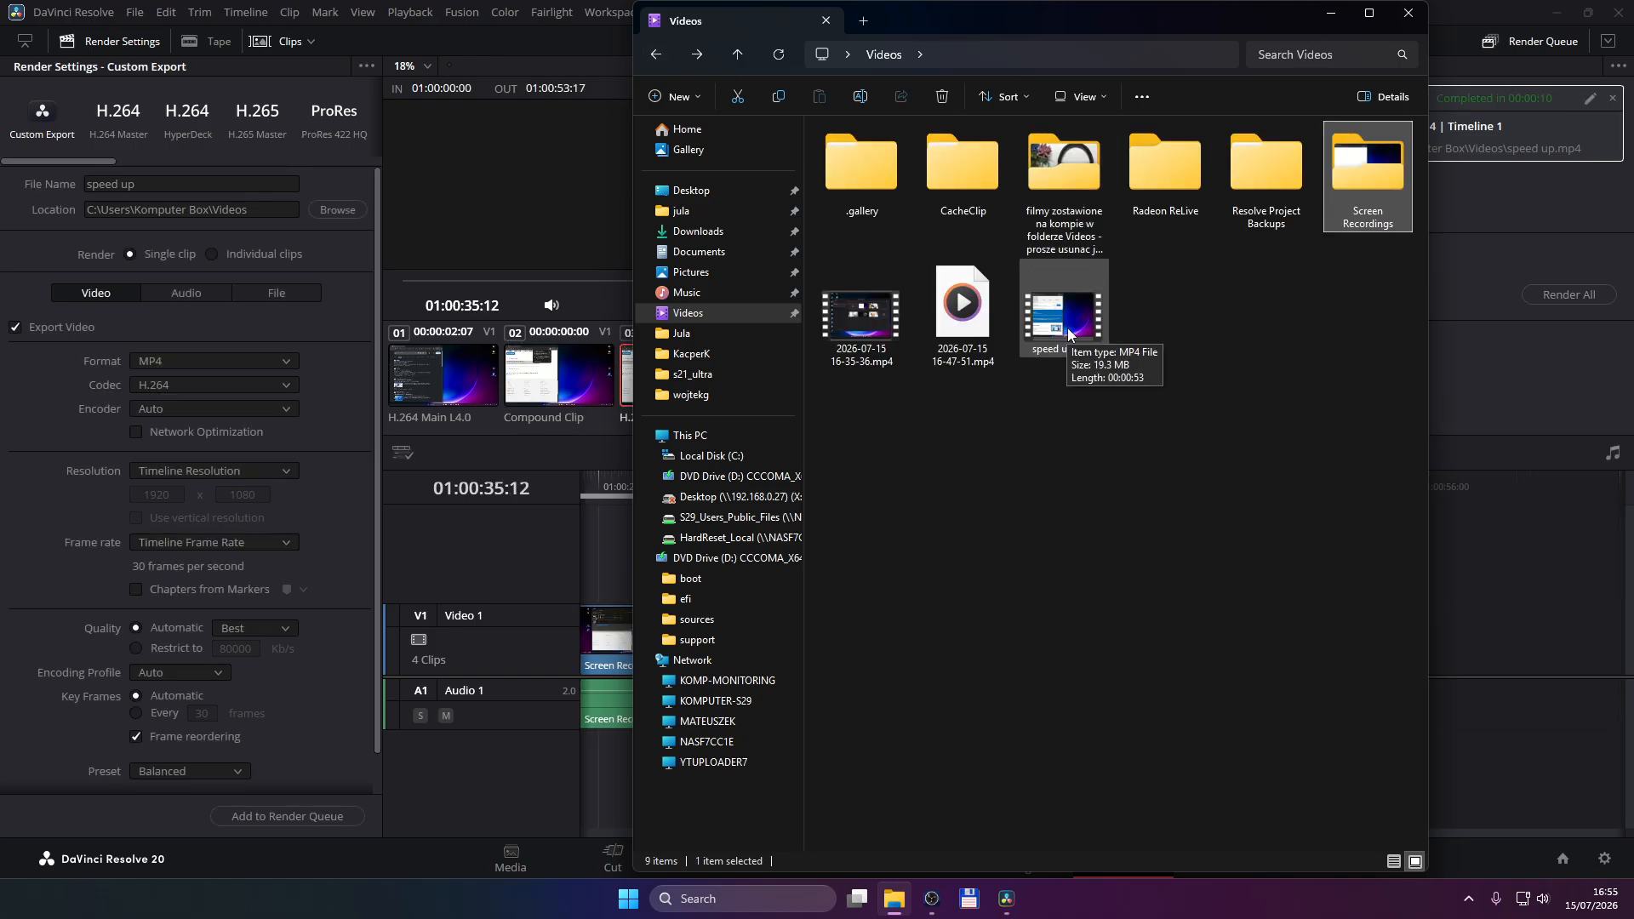
double_click(1069, 327)
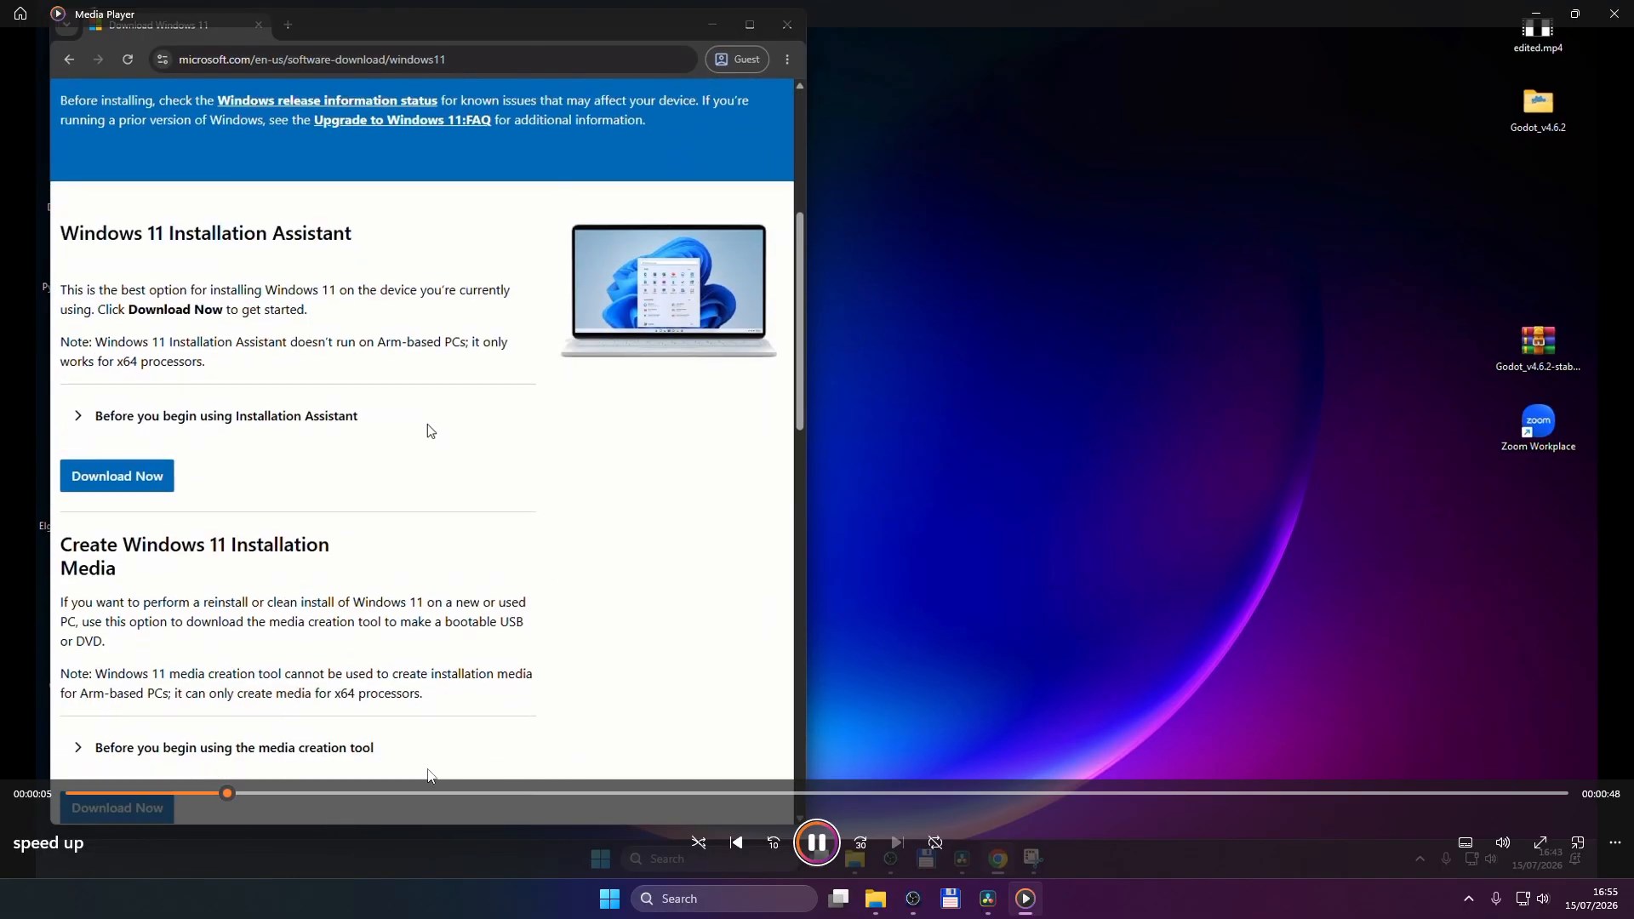
click(367, 793)
drag(384, 798, 614, 805)
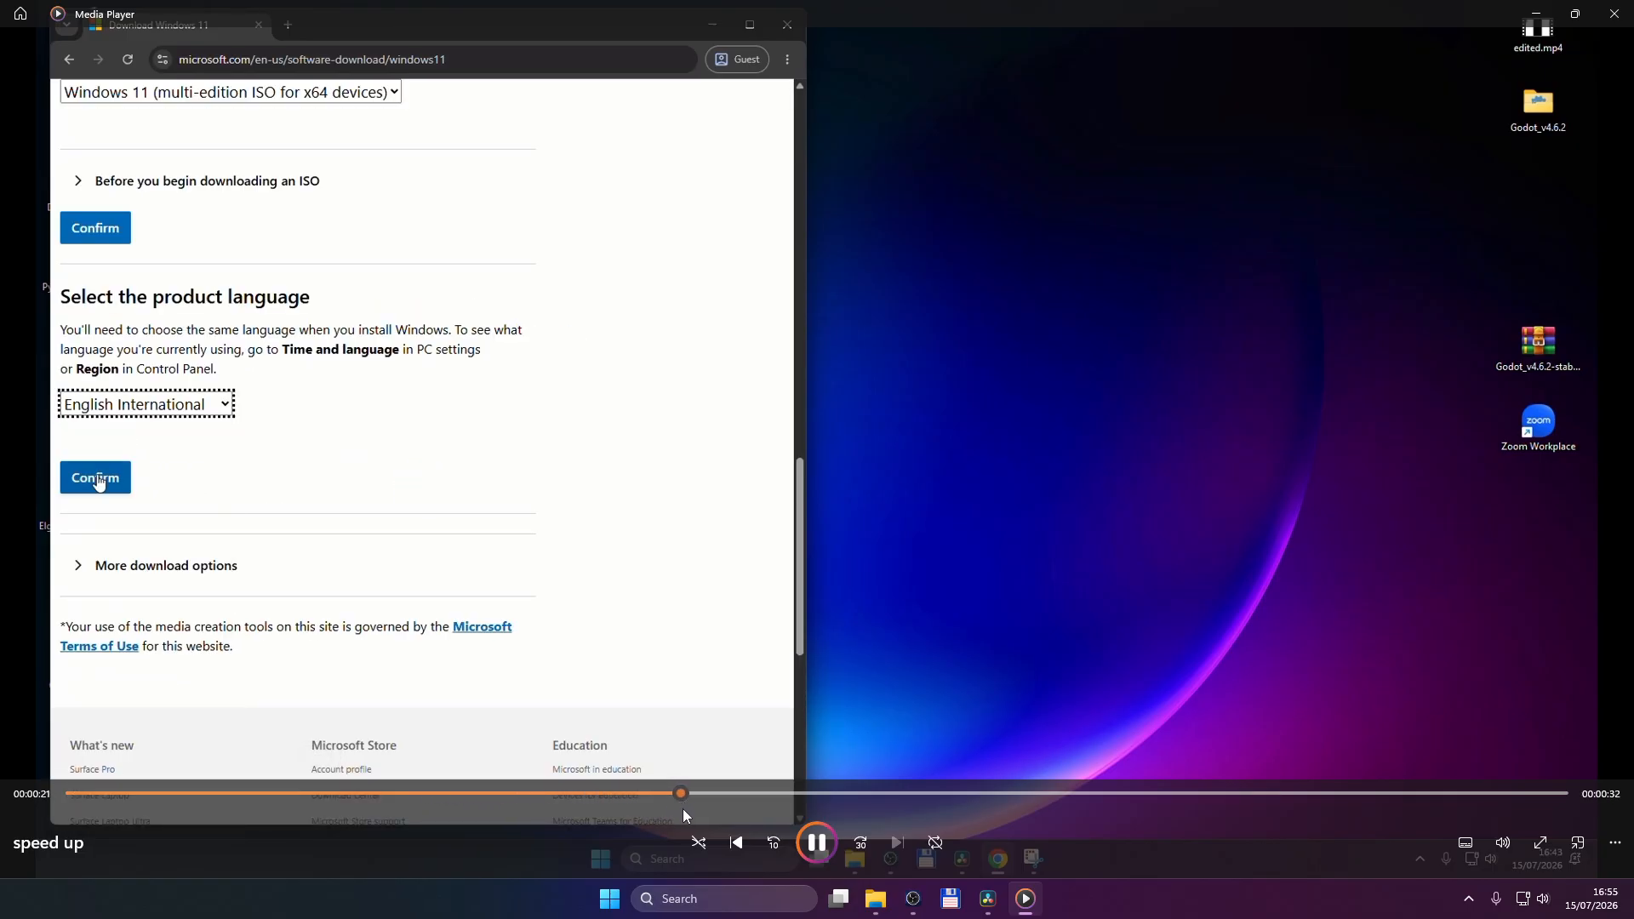